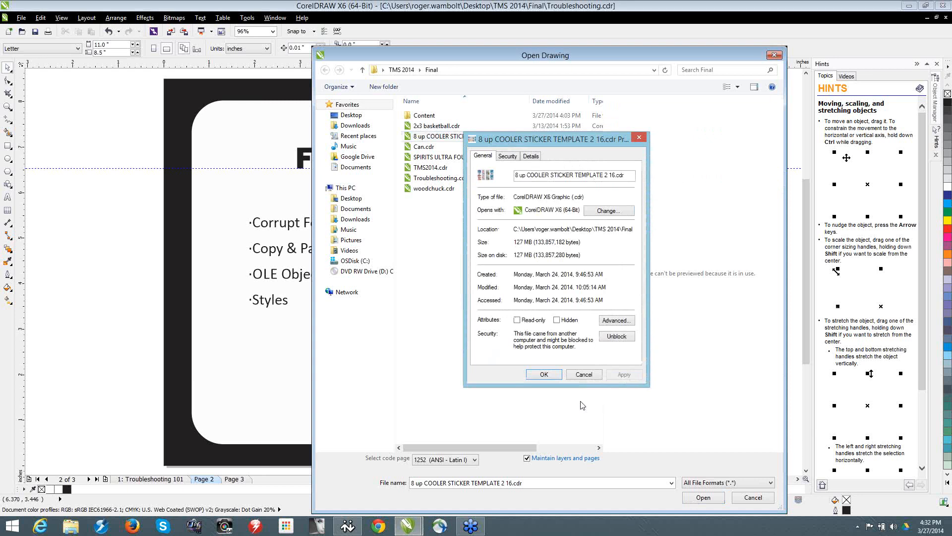
# Step: Close the properties of 8 up COOLER STICKER TEMPLATE 2 16.cdr without changes and reposition the Open Drawing dialog
pyautogui.click(585, 375)
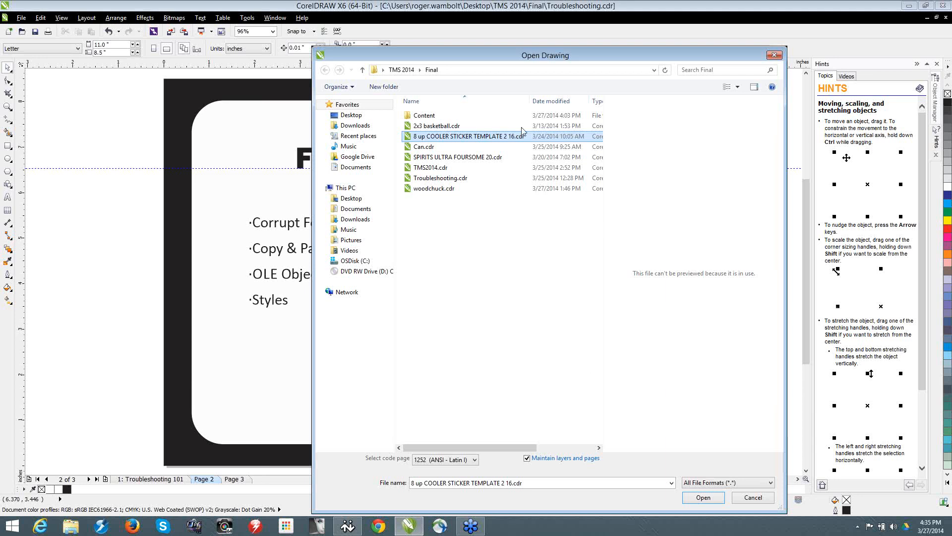
pyautogui.moveTo(500, 67)
pyautogui.mouseDown()
pyautogui.moveTo(341, 64)
pyautogui.moveTo(341, 53)
pyautogui.mouseUp()
pyautogui.click(632, 52)
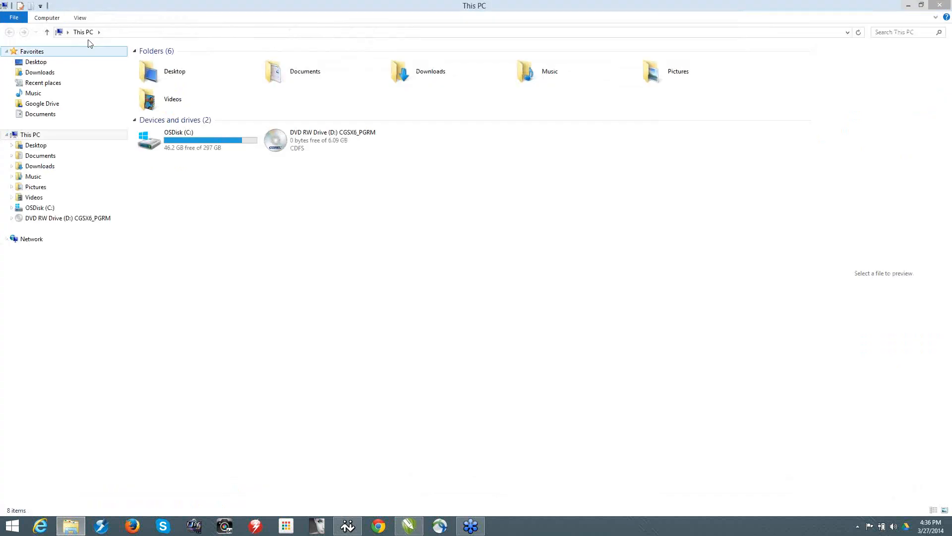
# Step: In File Explorer, display the view options for preview pane, file name extensions and hidden items, and minimize the window
pyautogui.click(80, 17)
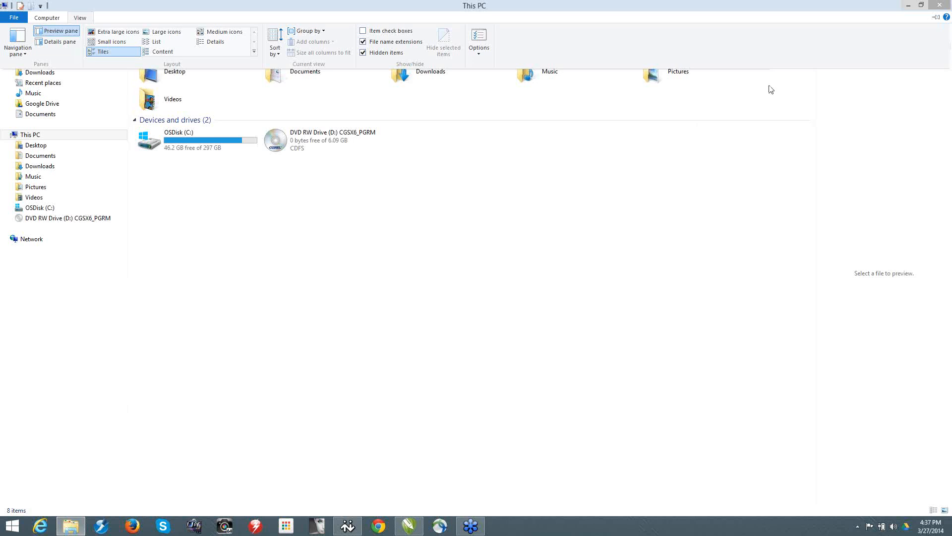
pyautogui.click(909, 6)
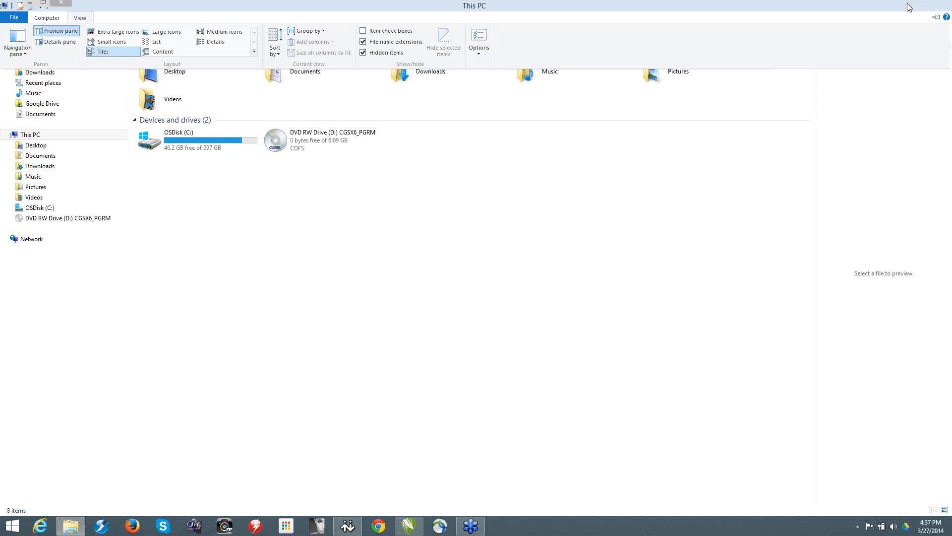
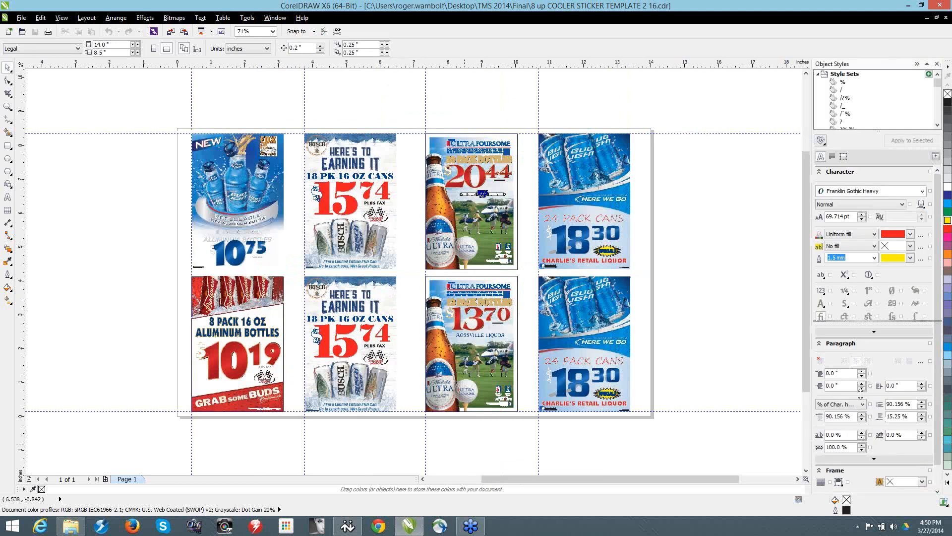
# Step: Enlarge the style list in Object Styles and look through the numbered Address, Body Text and Box Around styles
pyautogui.moveTo(863, 404); pyautogui.dragTo(863, 404)
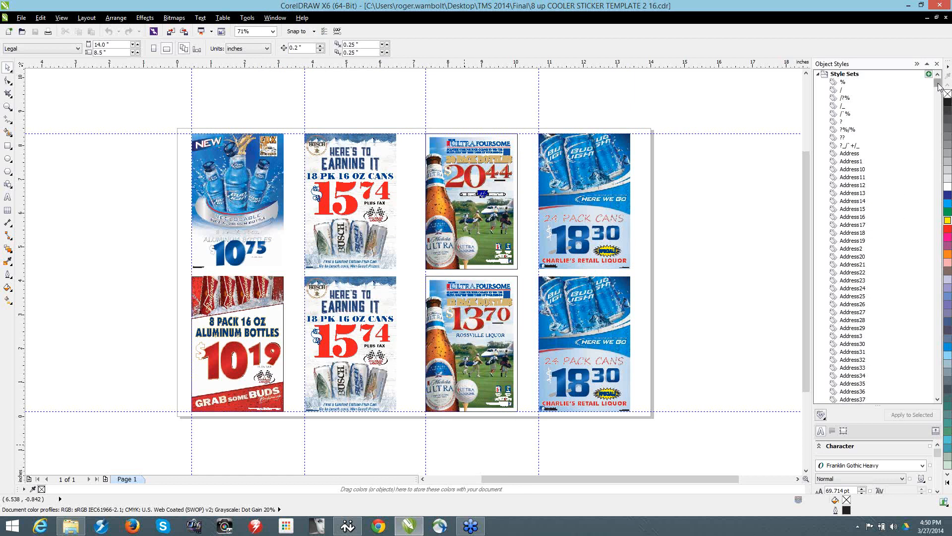
pyautogui.moveTo(939, 87); pyautogui.dragTo(940, 109)
pyautogui.click(865, 123)
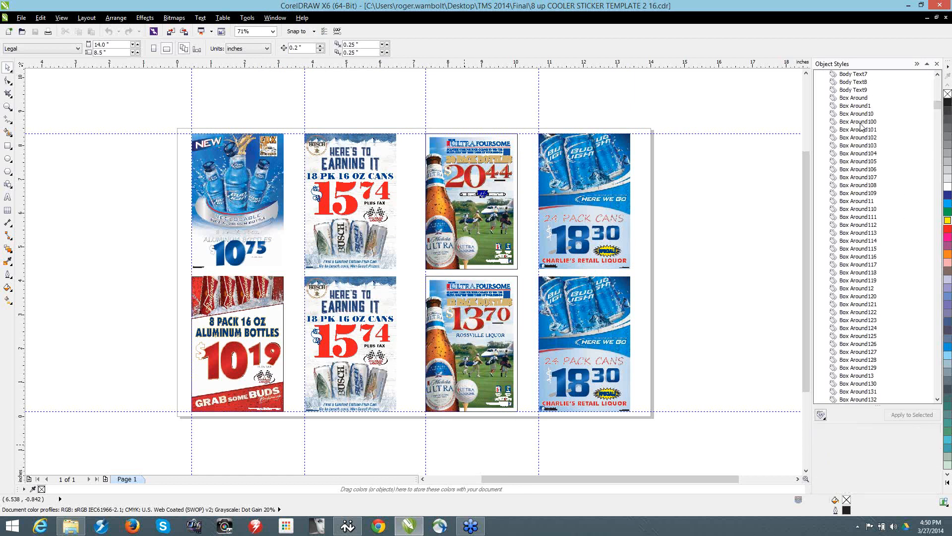
pyautogui.moveTo(857, 125)
pyautogui.moveTo(938, 110); pyautogui.dragTo(938, 111)
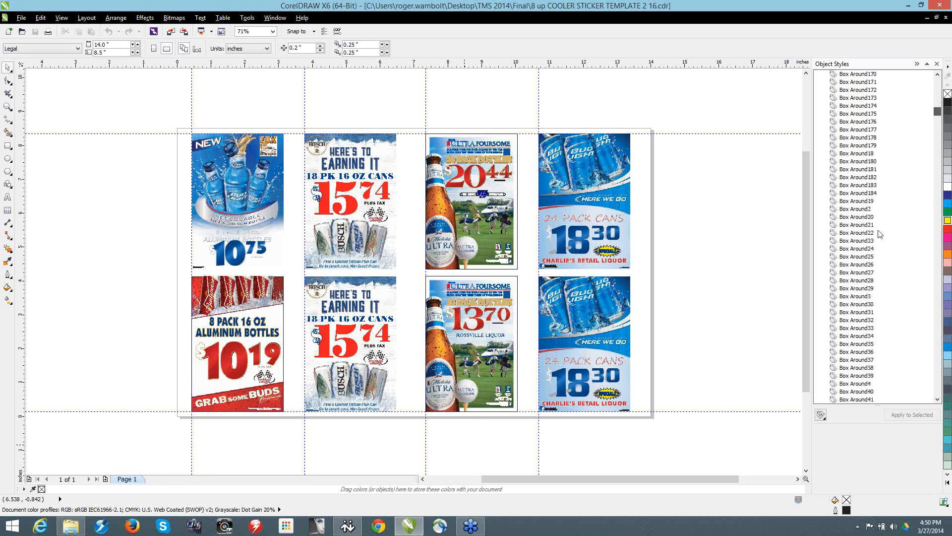
pyautogui.moveTo(878, 194)
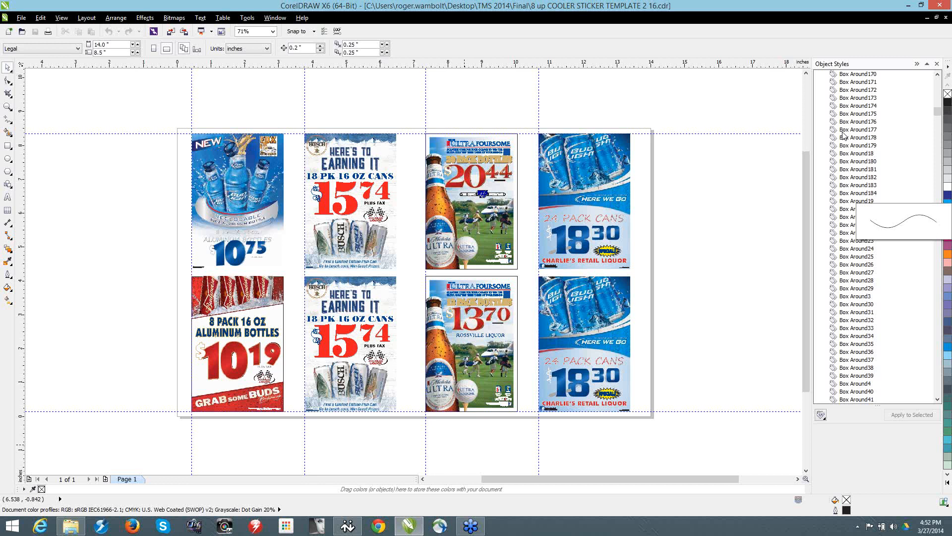
# Step: Shrink the style list to show the properties of Box Around173, and delete that style
pyautogui.click(856, 98)
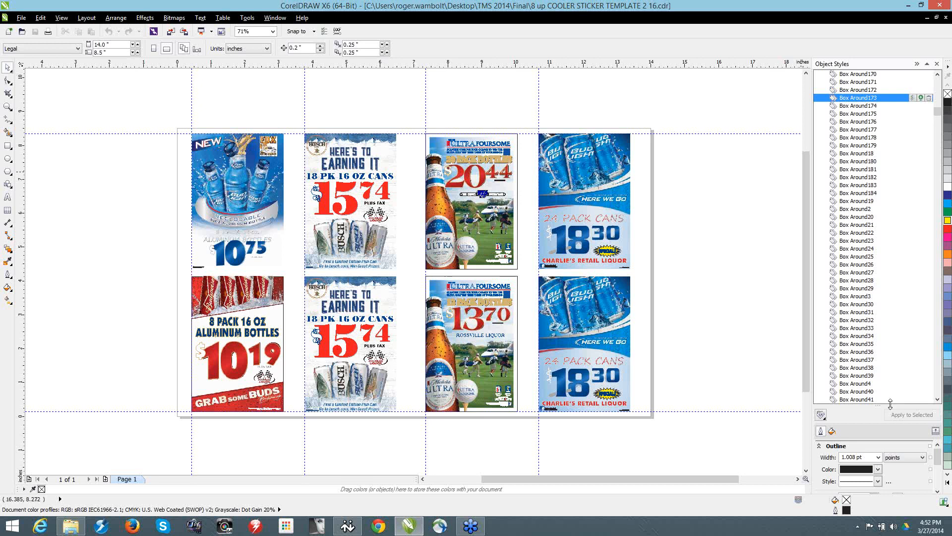
pyautogui.moveTo(890, 404); pyautogui.dragTo(862, 145)
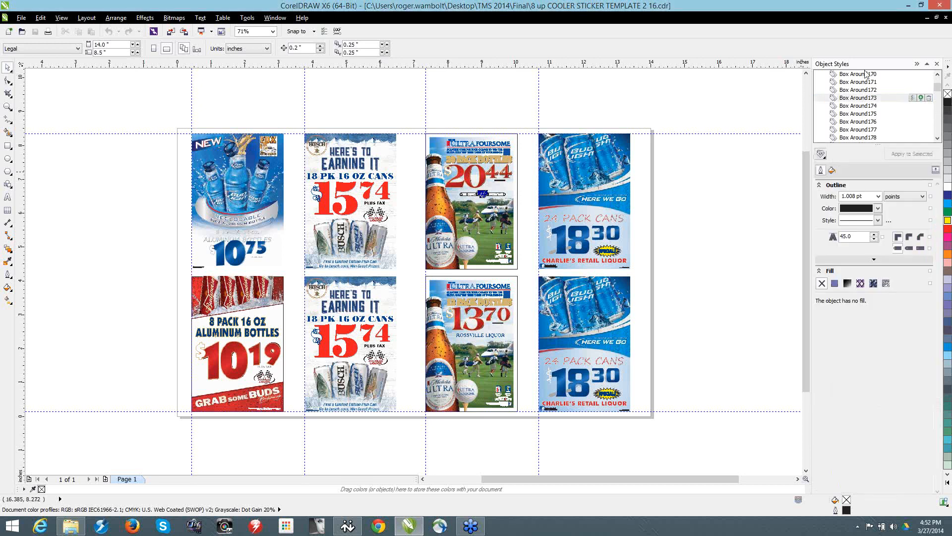
pyautogui.click(929, 98)
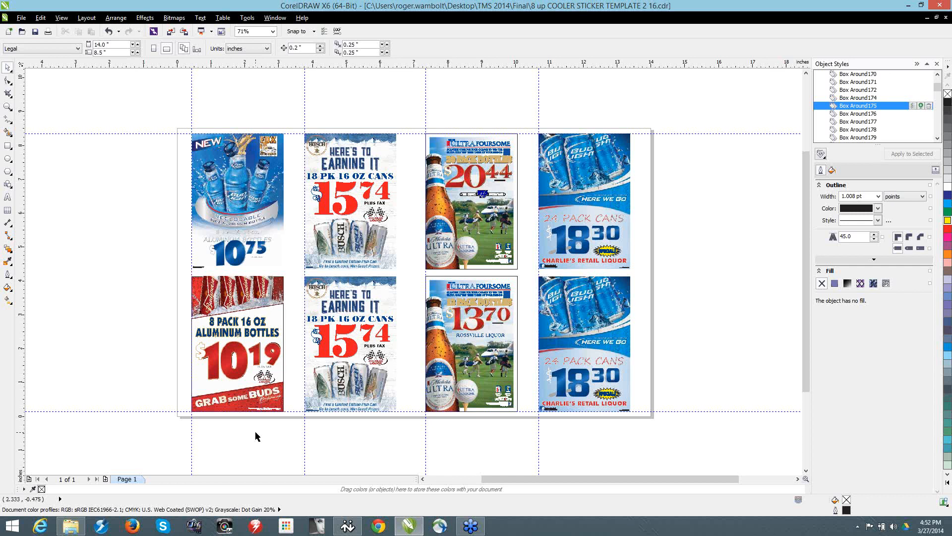
# Step: Open the roaming application data folder by running %appdata% from the Windows Run dialog
pyautogui.press('super+r')
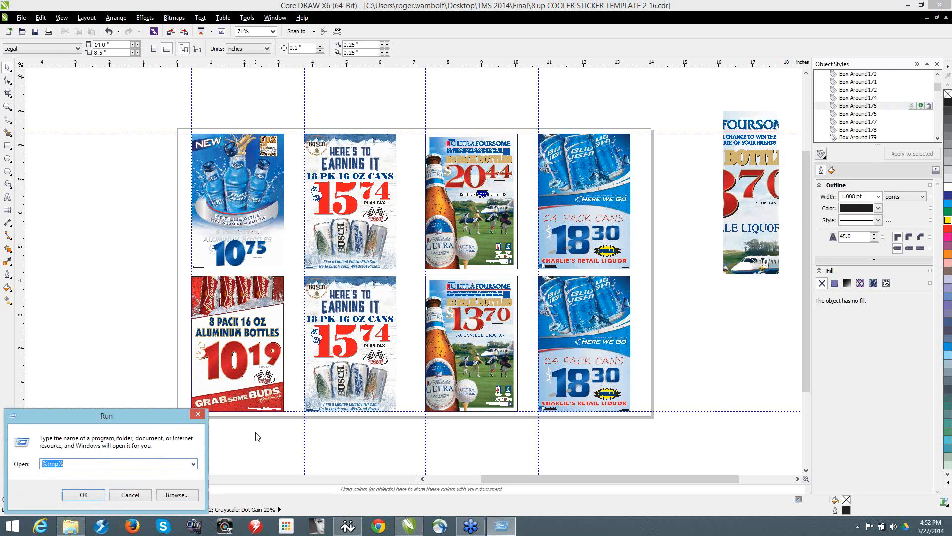
pyautogui.scroll(3, 258, 436)
pyautogui.write('%appdata')
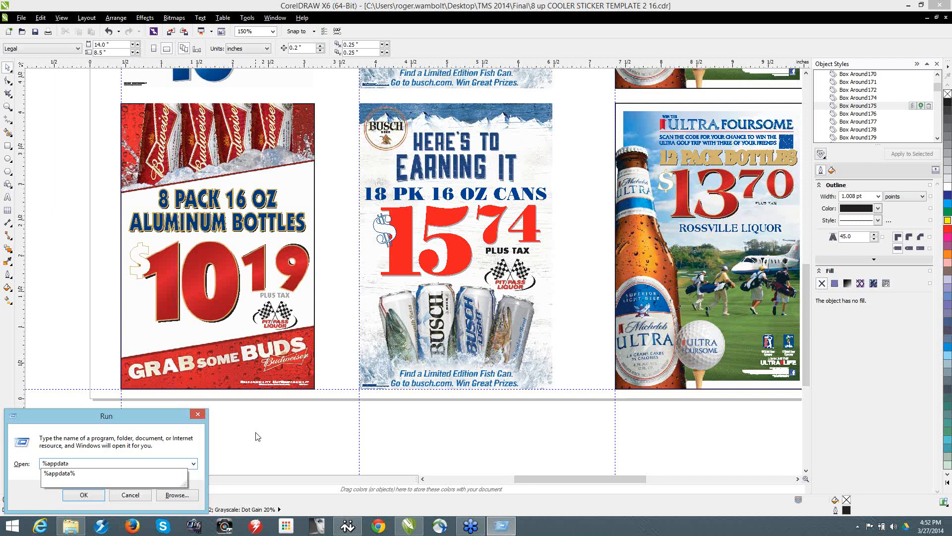
pyautogui.write('%')
pyautogui.press('Return')
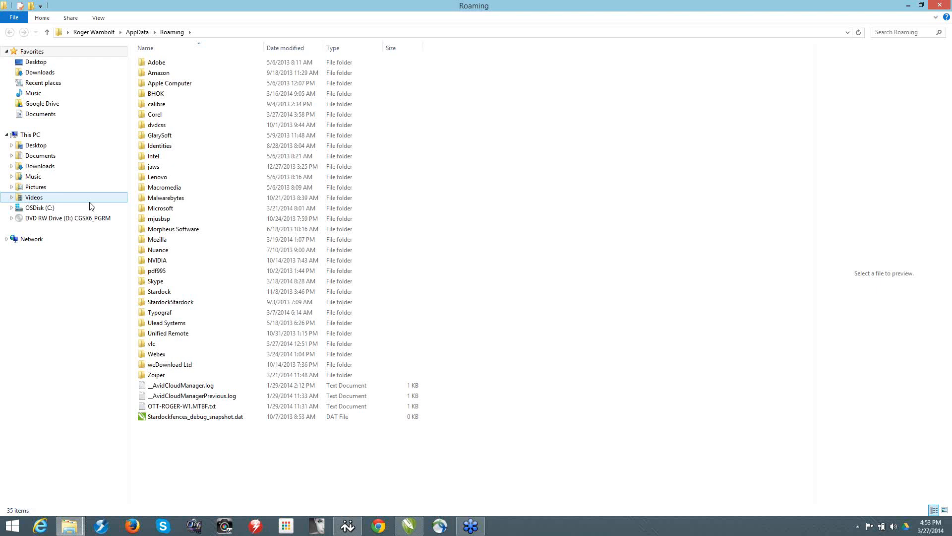
# Step: Go into the Corel folder, its CorelDRAW Graphics Suite X6 subfolder, and the Draw folder inside it
pyautogui.doubleClick(150, 116)
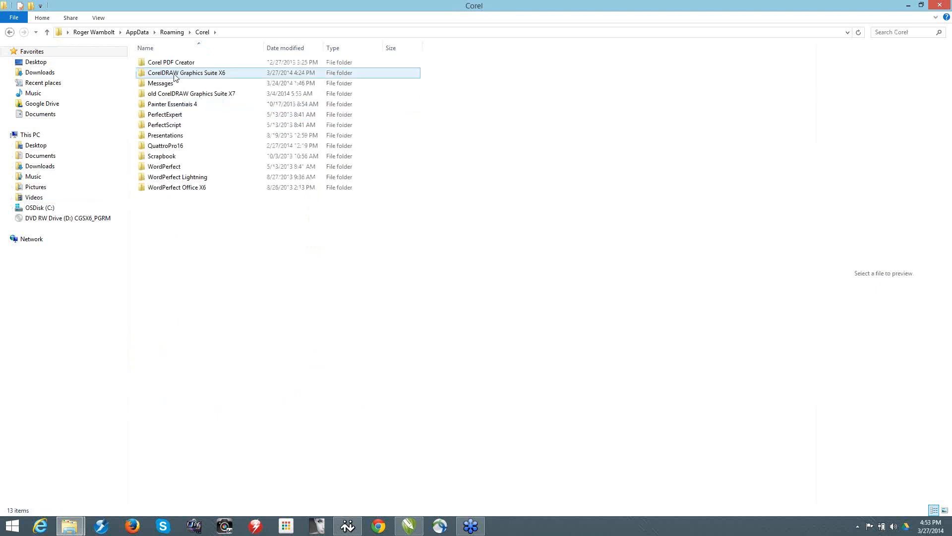
pyautogui.click(175, 75)
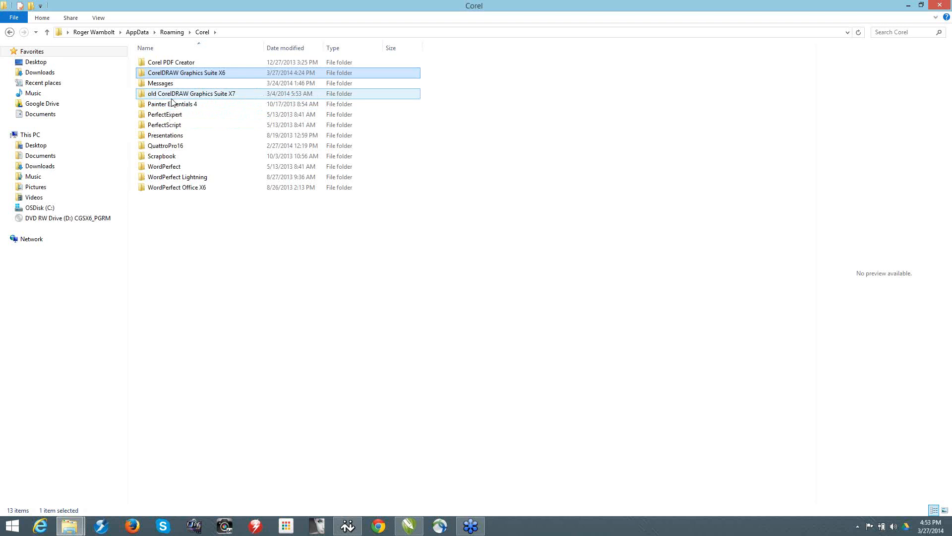
pyautogui.doubleClick(190, 73)
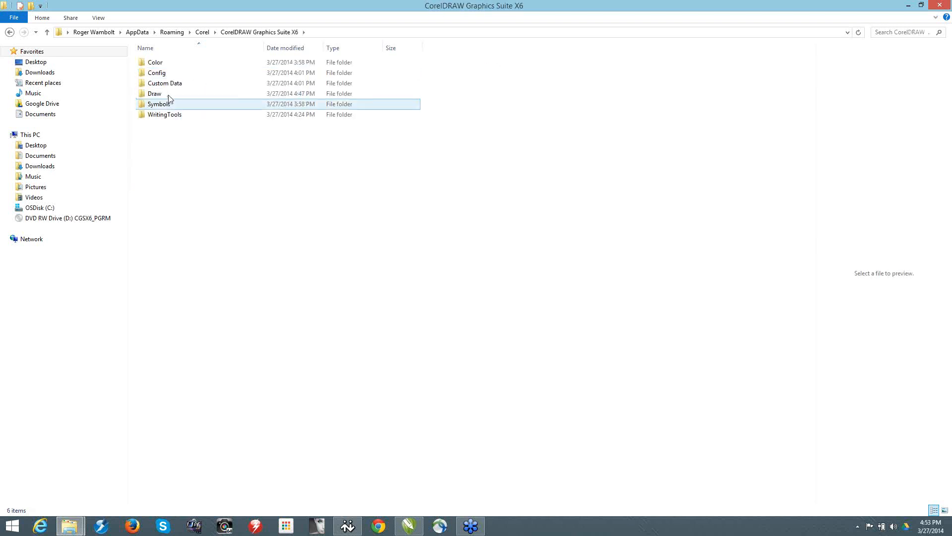
pyautogui.doubleClick(168, 95)
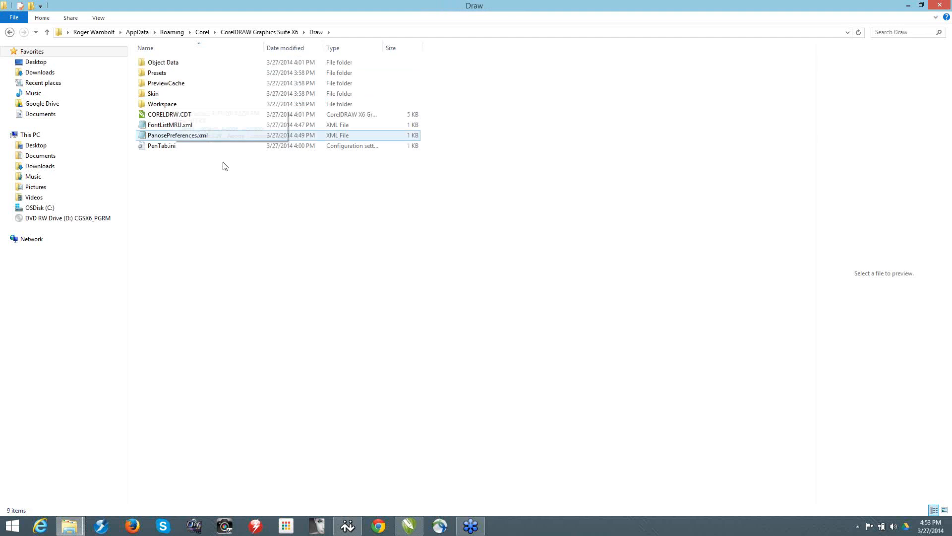
# Step: Create a new folder named GMS inside the Draw folder
pyautogui.rightClick(159, 184)
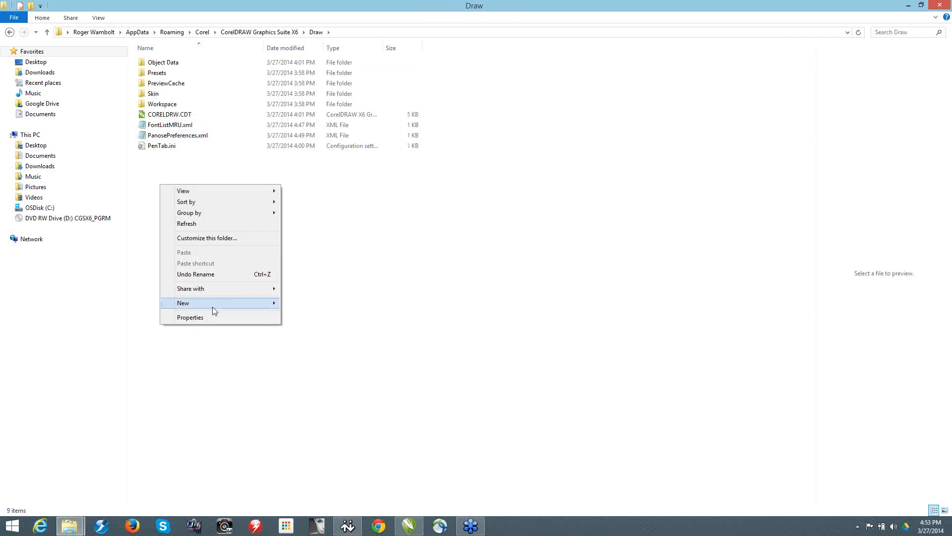
pyautogui.moveTo(213, 307)
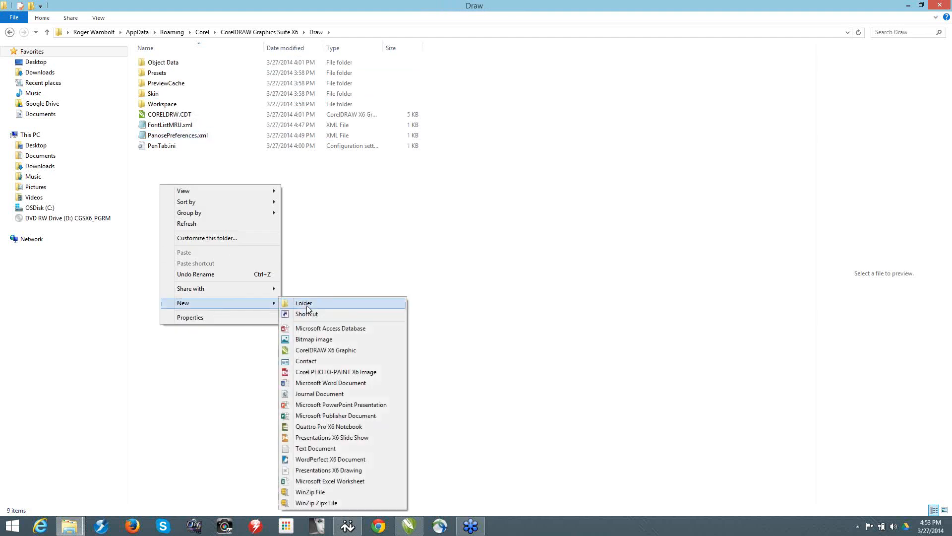
pyautogui.click(306, 306)
pyautogui.write('G')
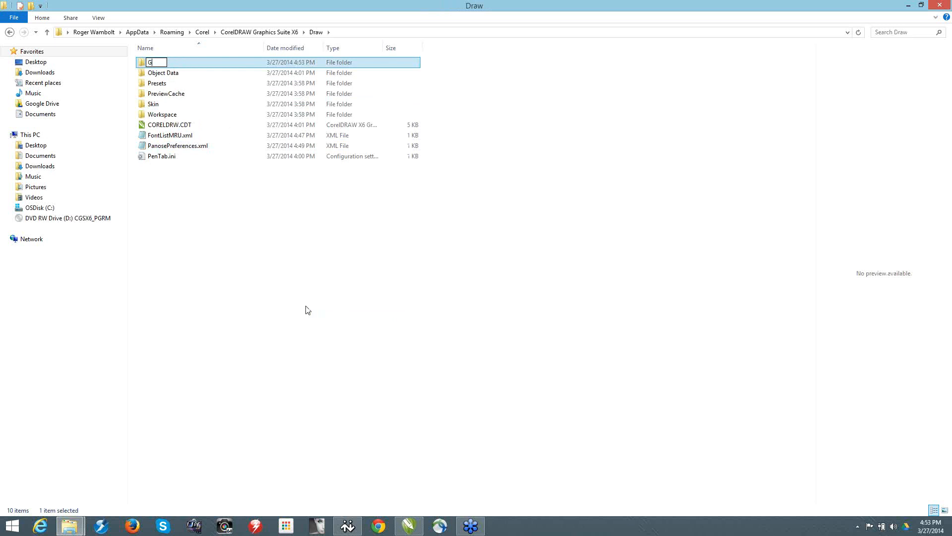
pyautogui.write('MS')
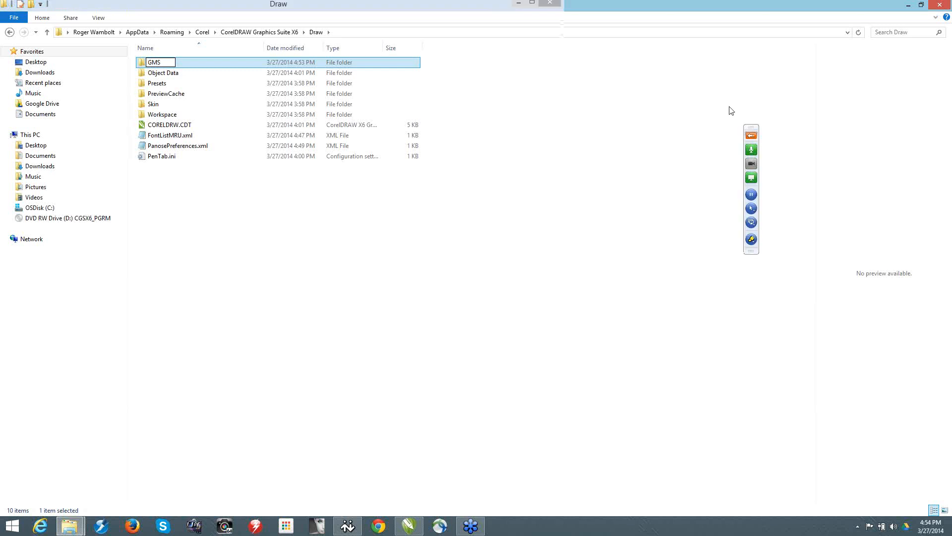
# Step: Restore the Draw folder window to a smaller size, minimize CorelDRAW, and open the Desktop folder in a second File Explorer window
pyautogui.click(921, 6)
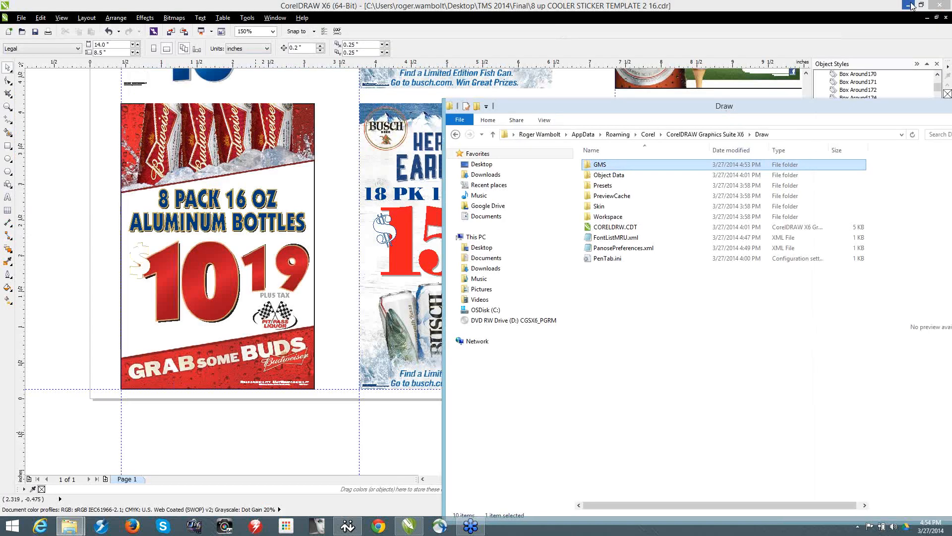
pyautogui.click(911, 6)
pyautogui.rightClick(233, 327)
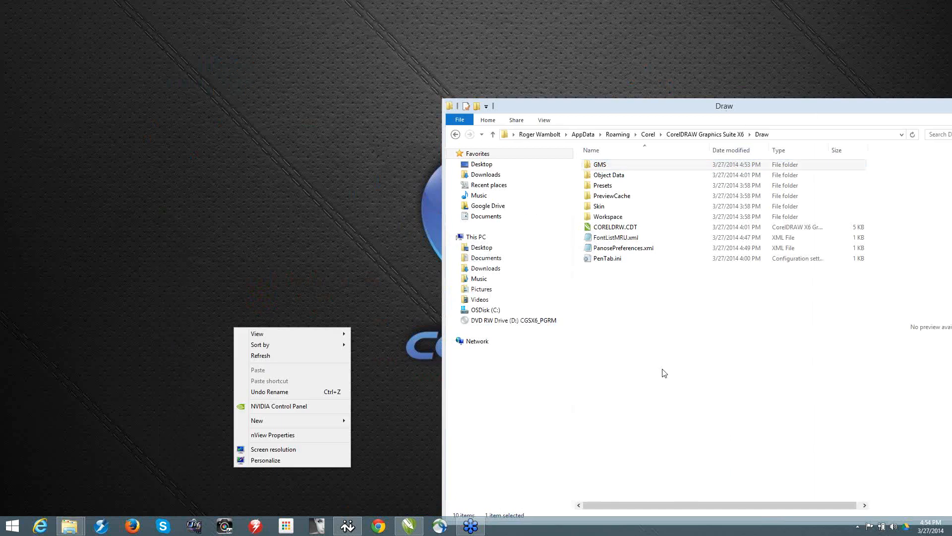
pyautogui.click(735, 385)
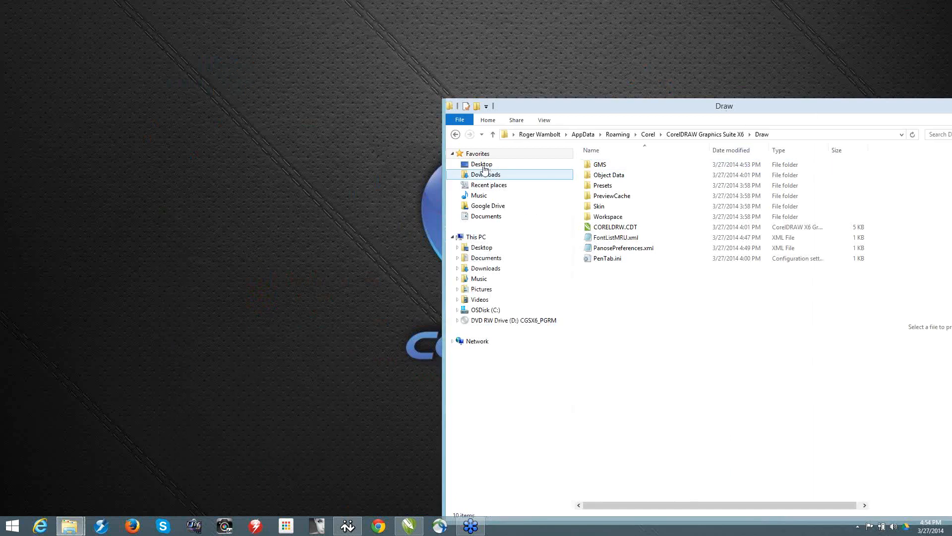
pyautogui.click(483, 166)
pyautogui.rightClick(484, 165)
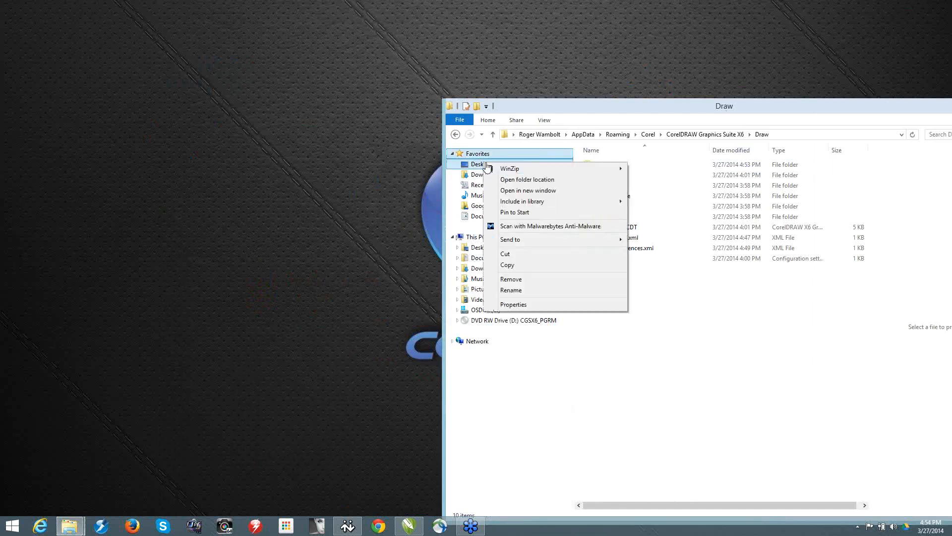
pyautogui.click(559, 190)
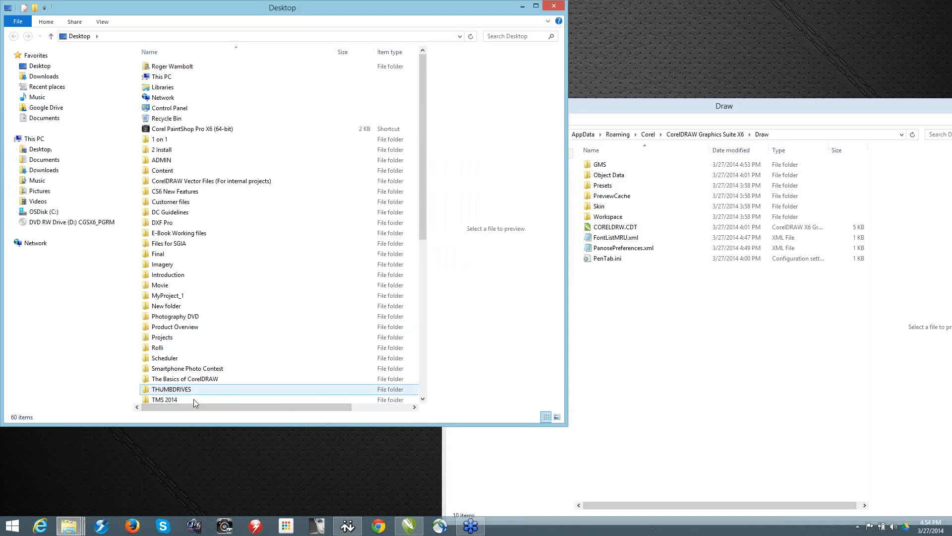
# Step: Copy Styles.gms from the TMS 2014 > Final > Content folder on the Desktop into the GMS folder
pyautogui.doubleClick(195, 401)
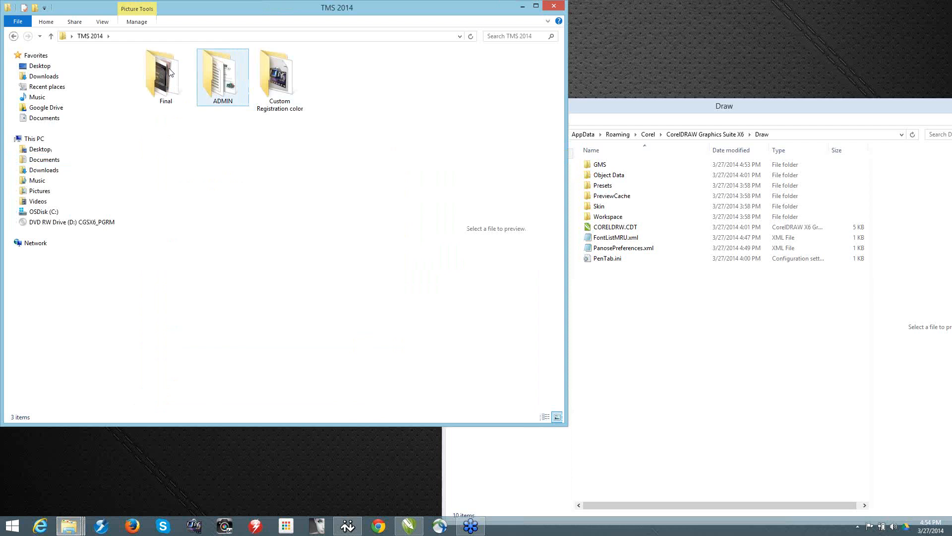
pyautogui.click(177, 73)
pyautogui.doubleClick(178, 73)
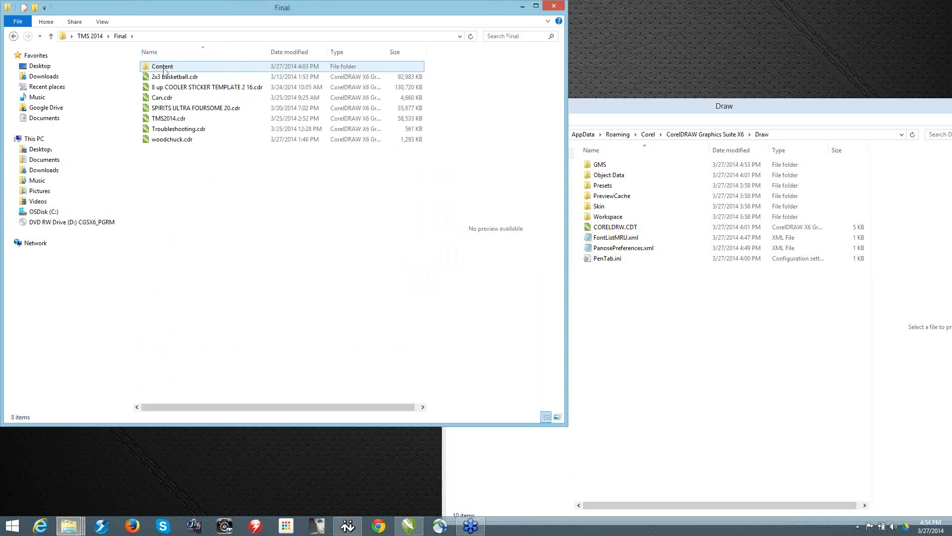
pyautogui.doubleClick(174, 66)
pyautogui.click(158, 109)
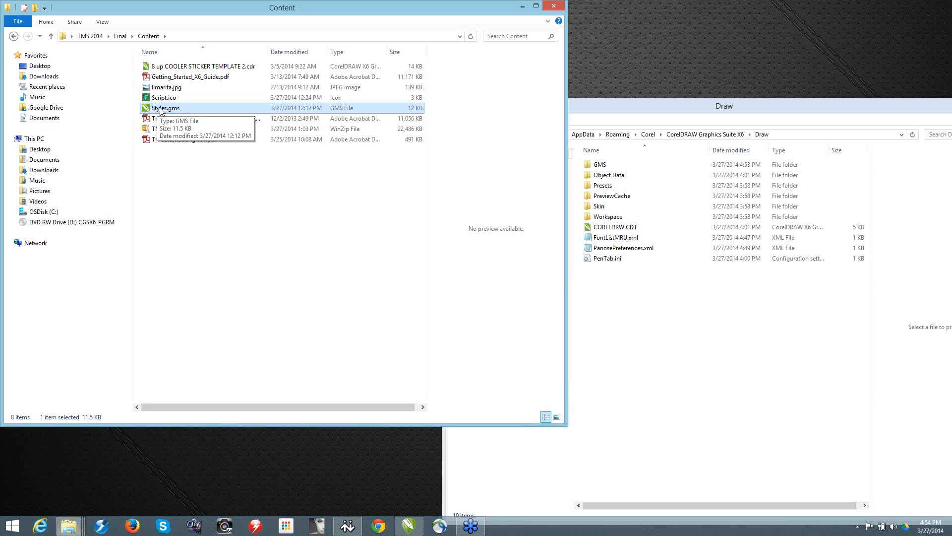
pyautogui.moveTo(469, 176)
pyautogui.mouseDown()
pyautogui.moveTo(598, 176)
pyautogui.moveTo(604, 167)
pyautogui.mouseUp()
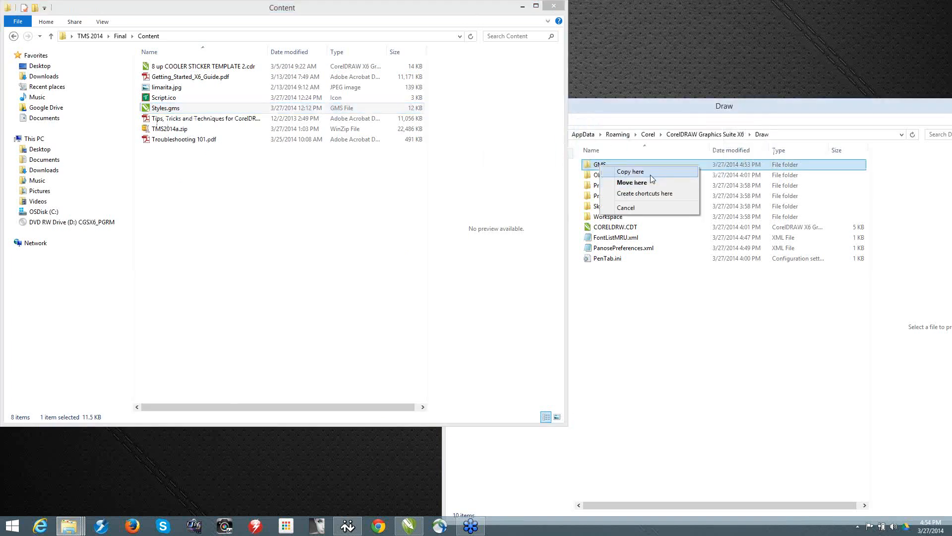
pyautogui.click(650, 175)
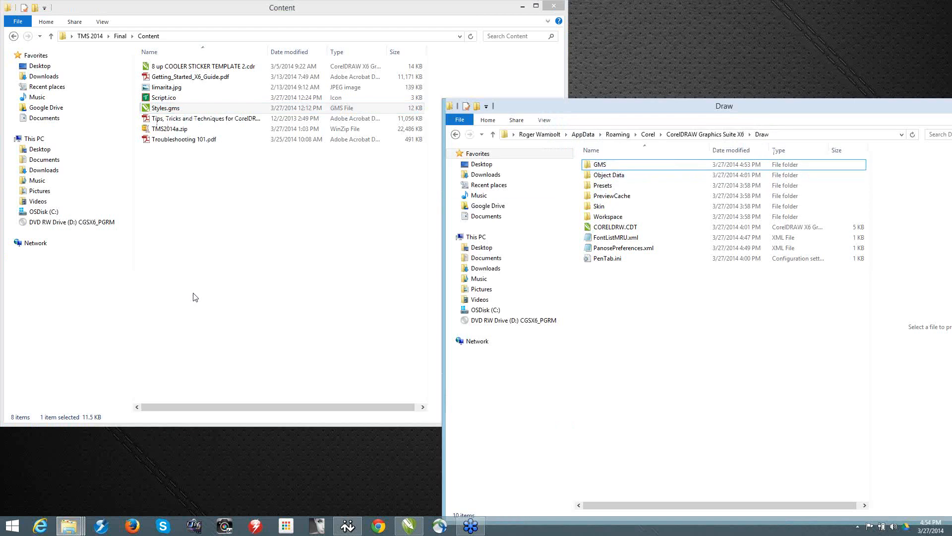
# Step: Switch to CorelDRAW and close it without saving changes to Troubleshooting.cdr or 8 up COOLER STICKER TEMPLATE 2 16.cdr
pyautogui.click(410, 529)
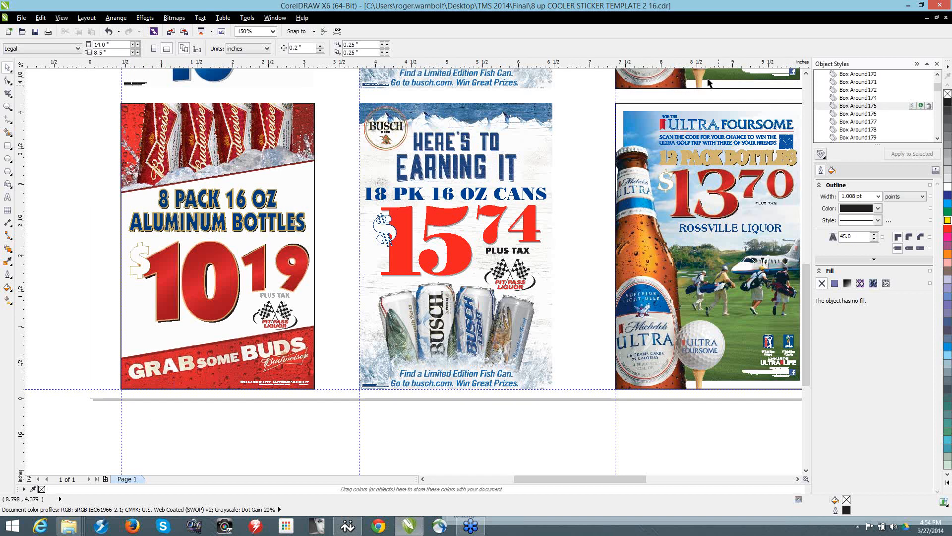
pyautogui.click(941, 6)
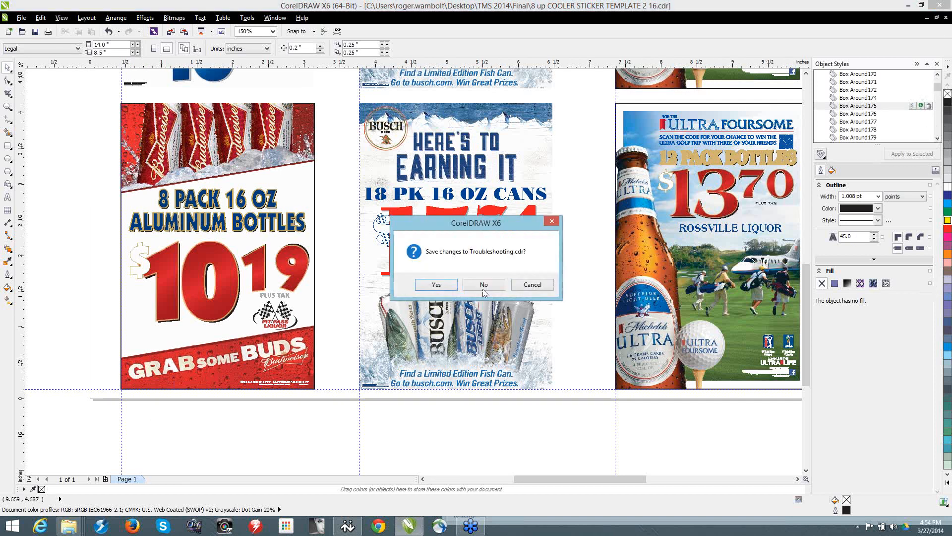
pyautogui.click(484, 286)
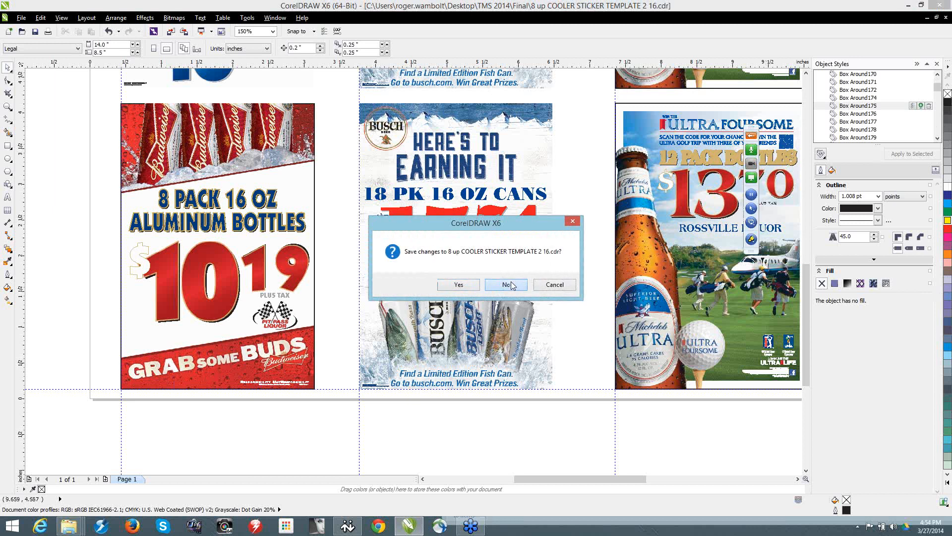
pyautogui.click(506, 284)
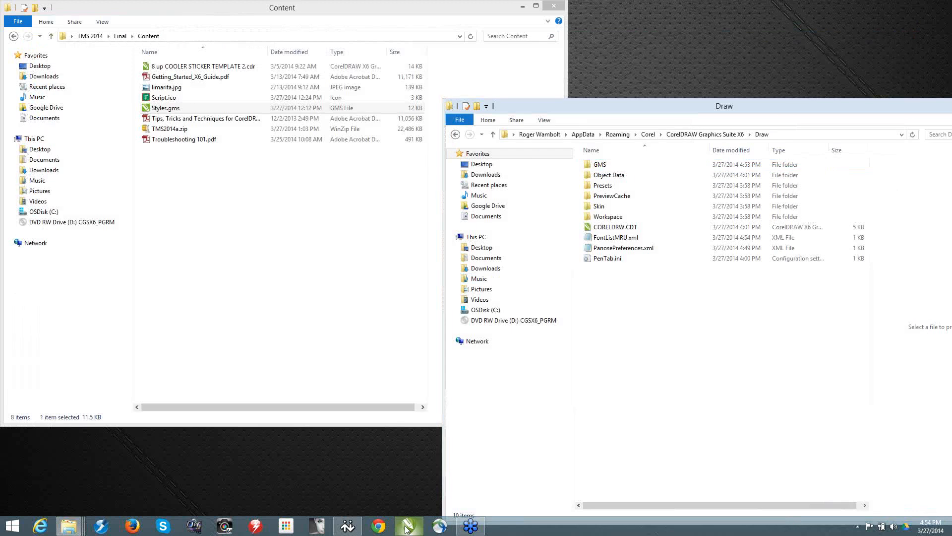
# Step: Relaunch CorelDRAW and reopen 8 up COOLER STICKER TEMPLATE 2 16.cdr, ignoring bad-data errors and accepting the permanent PANOSE font substitution
pyautogui.click(405, 527)
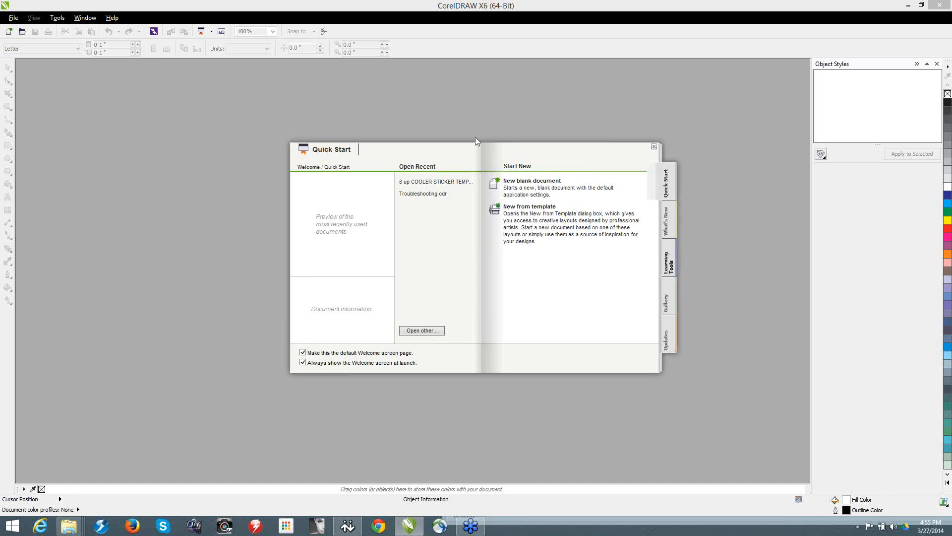
pyautogui.click(433, 182)
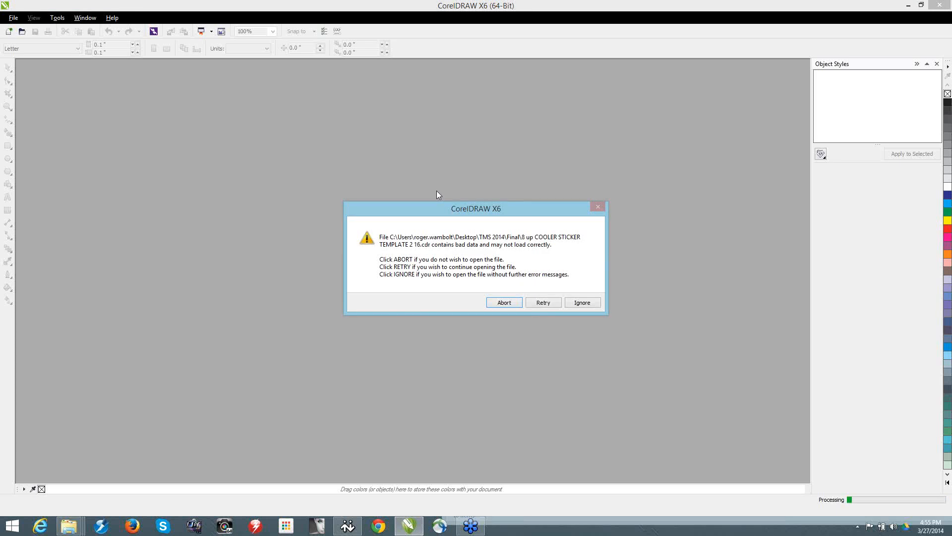
pyautogui.click(594, 305)
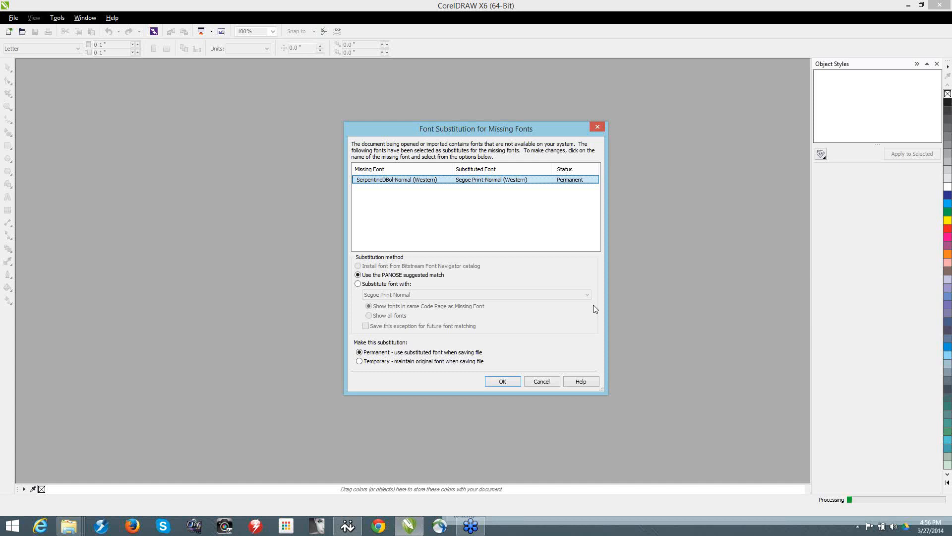
pyautogui.click(500, 381)
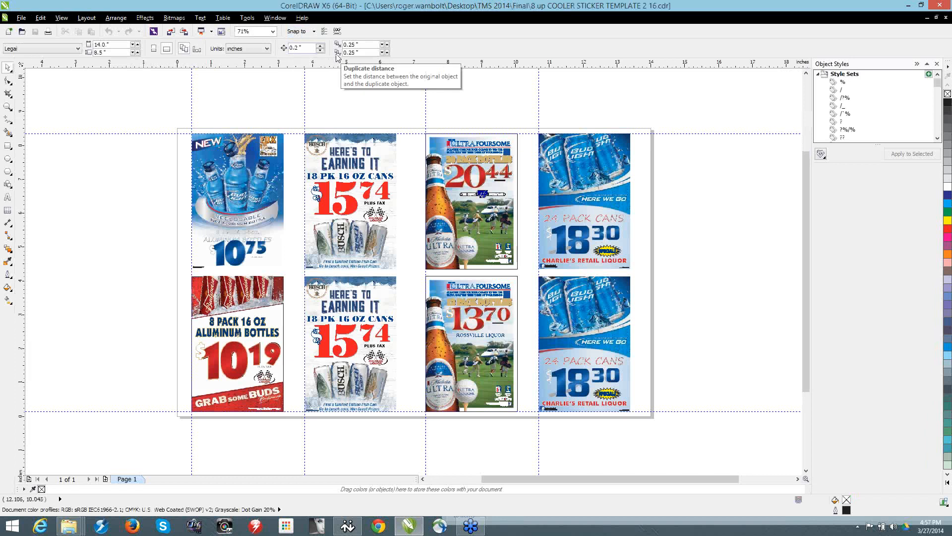
# Step: Open the Corel > CorelDRAW Graphics Suite X6 folder from the %appdata% location and reposition its window
pyautogui.press('super+r')
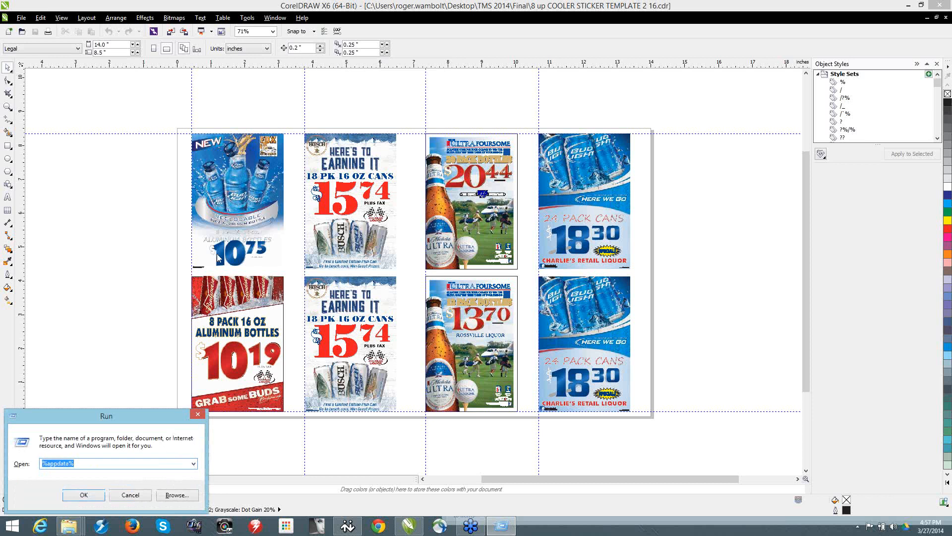
pyautogui.click(91, 495)
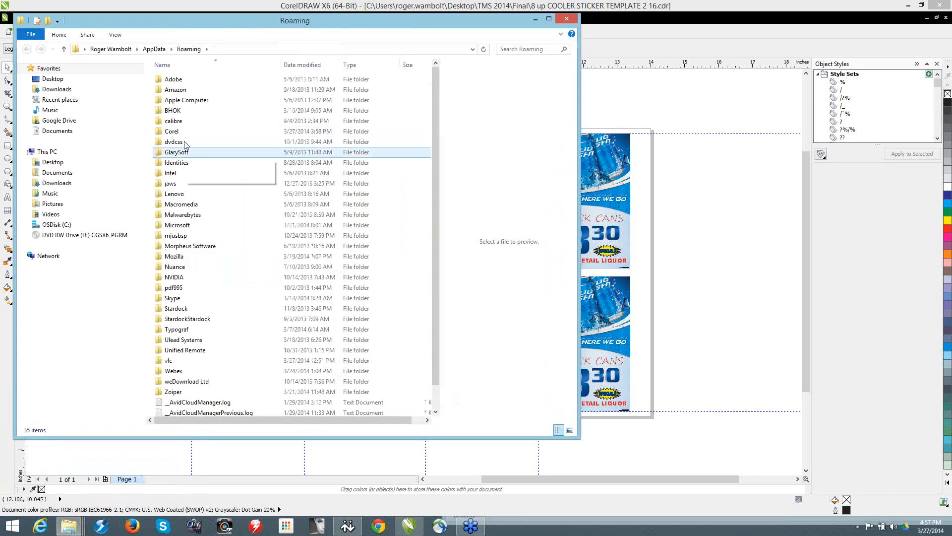
pyautogui.doubleClick(179, 133)
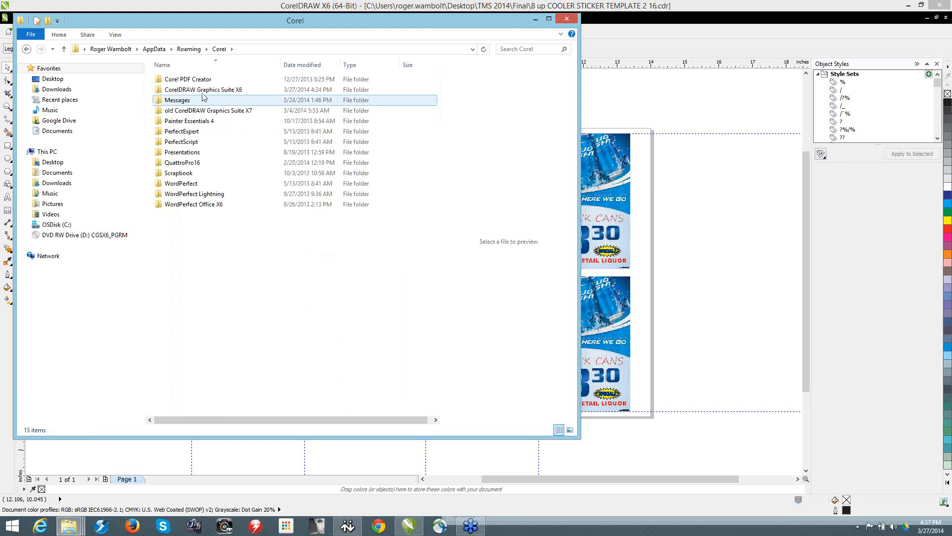
pyautogui.doubleClick(204, 94)
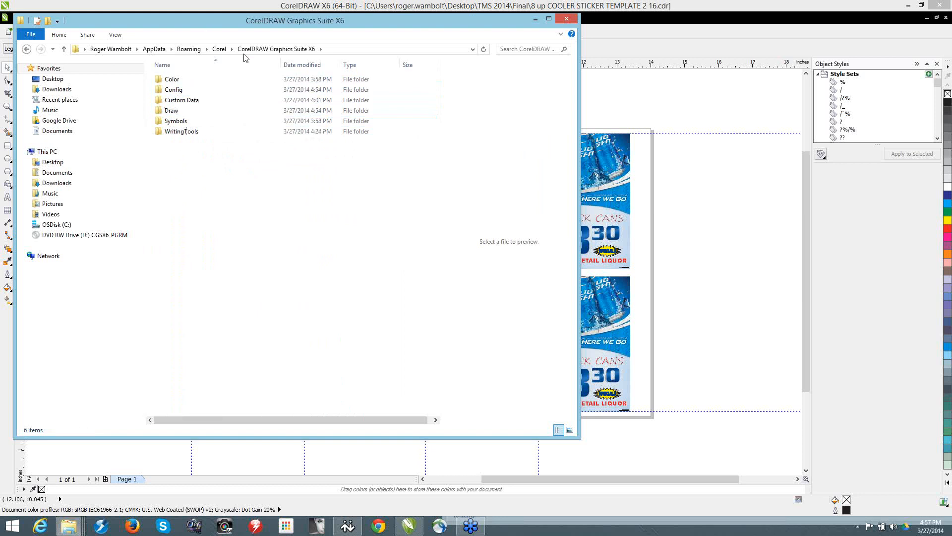
pyautogui.moveTo(257, 20); pyautogui.dragTo(340, 49)
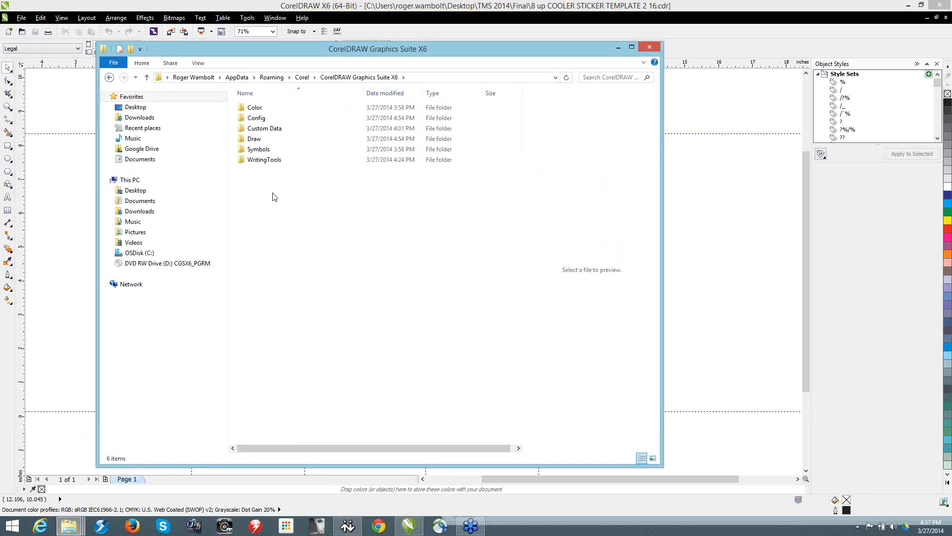
# Step: Create a folder named GMS inside the CorelDRAW Graphics Suite X6 folder
pyautogui.rightClick(276, 209)
pyautogui.moveTo(350, 328)
pyautogui.click(438, 326)
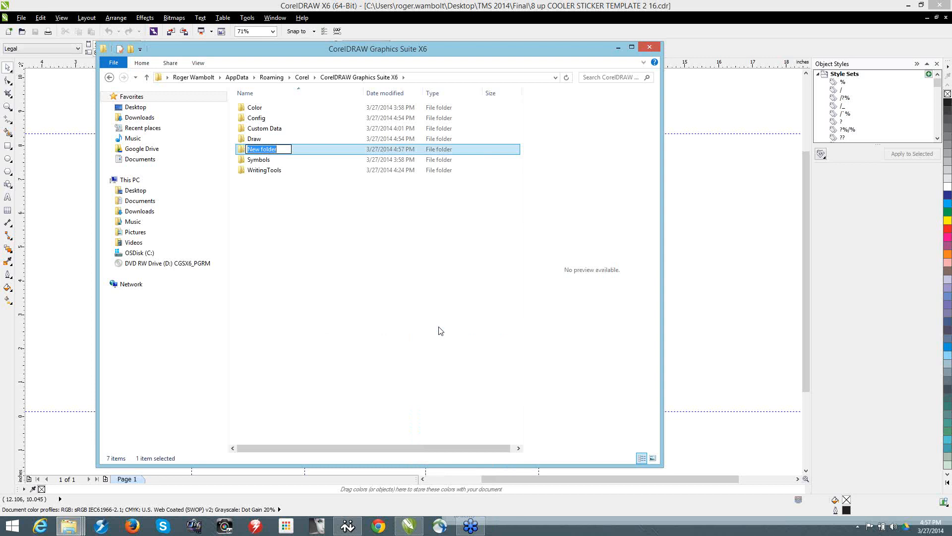
pyautogui.write('GMS')
pyautogui.click(415, 346)
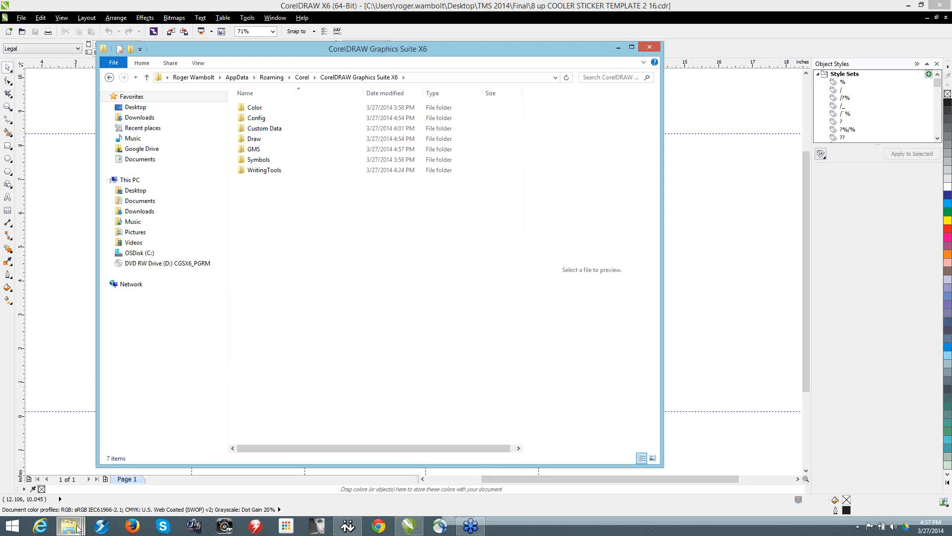
# Step: Bring up the existing Draw folder window and compare its path with that of the CorelDRAW Graphics Suite X6 folder
pyautogui.moveTo(75, 522)
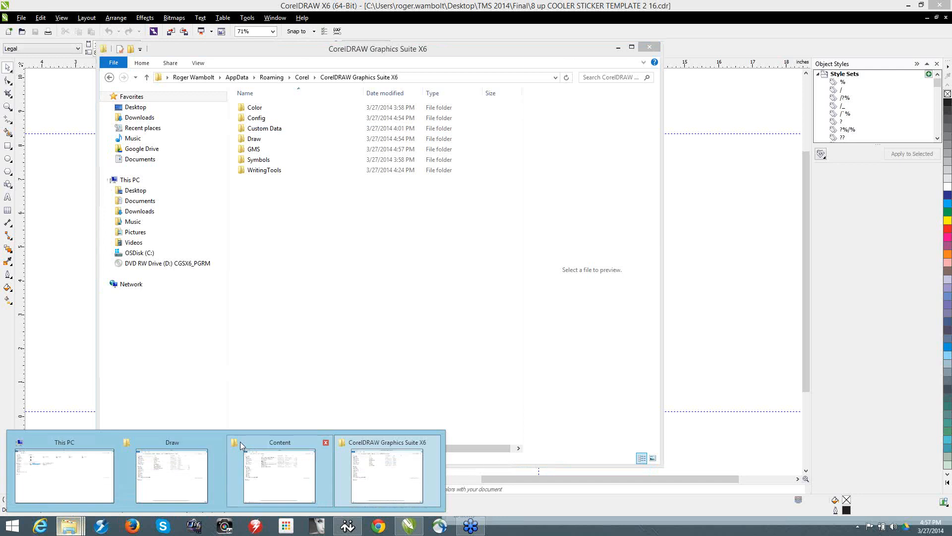
pyautogui.click(193, 438)
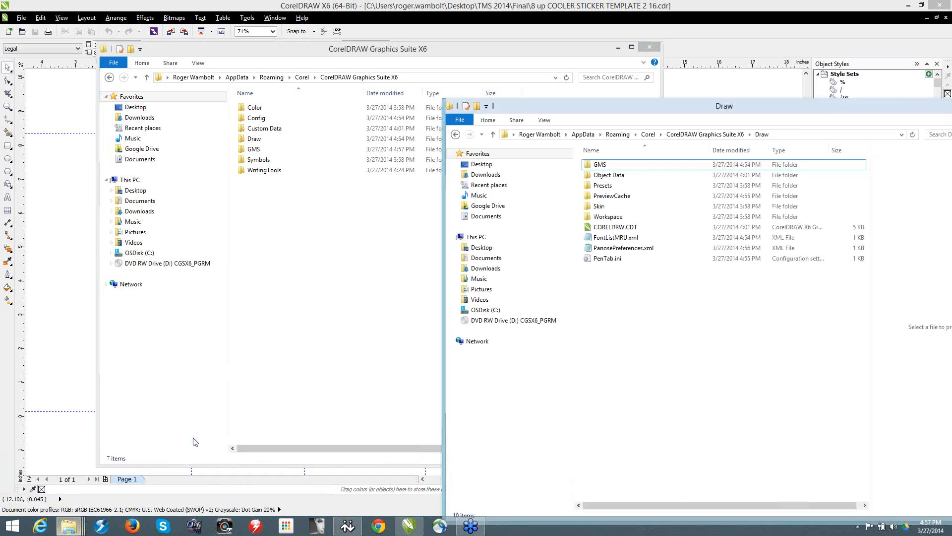
pyautogui.click(786, 135)
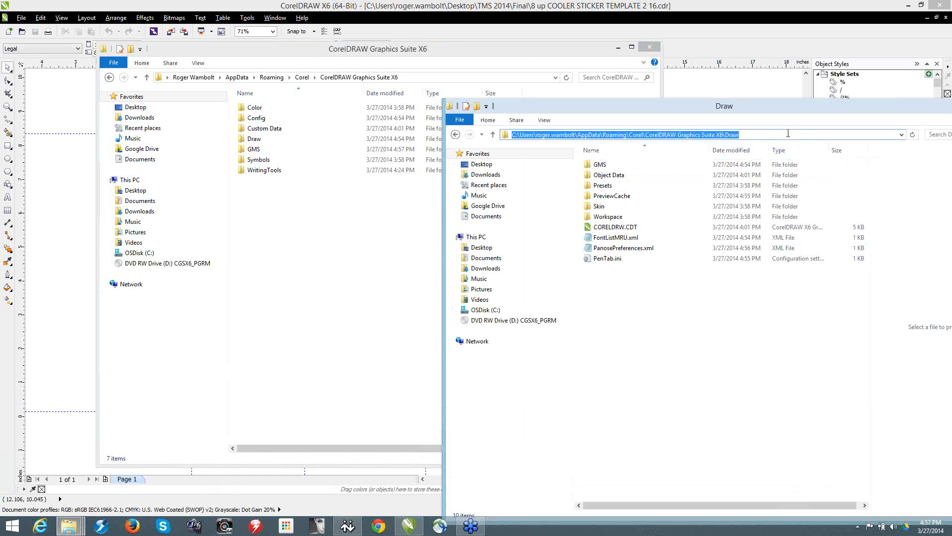
pyautogui.moveTo(768, 108)
pyautogui.mouseDown()
pyautogui.moveTo(579, 169)
pyautogui.moveTo(453, 115)
pyautogui.moveTo(463, 173)
pyautogui.mouseUp()
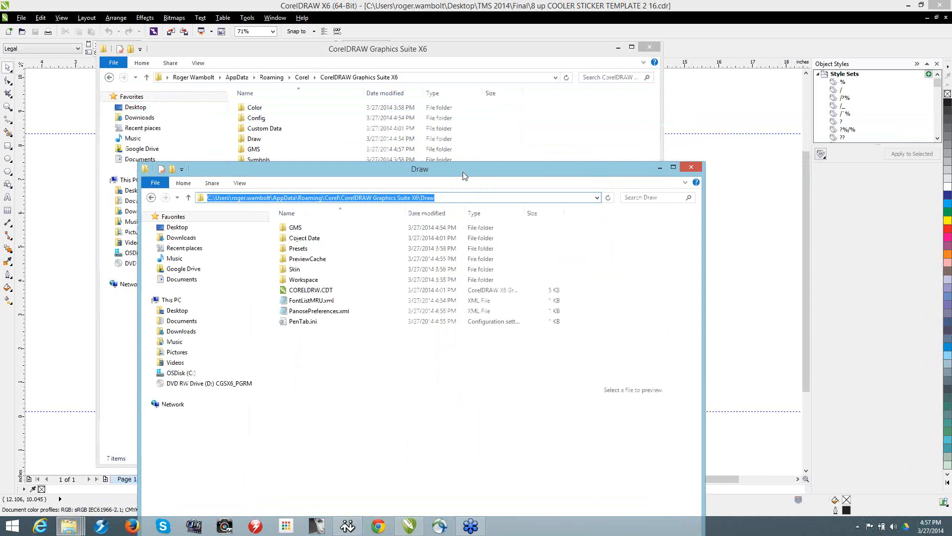
pyautogui.click(457, 80)
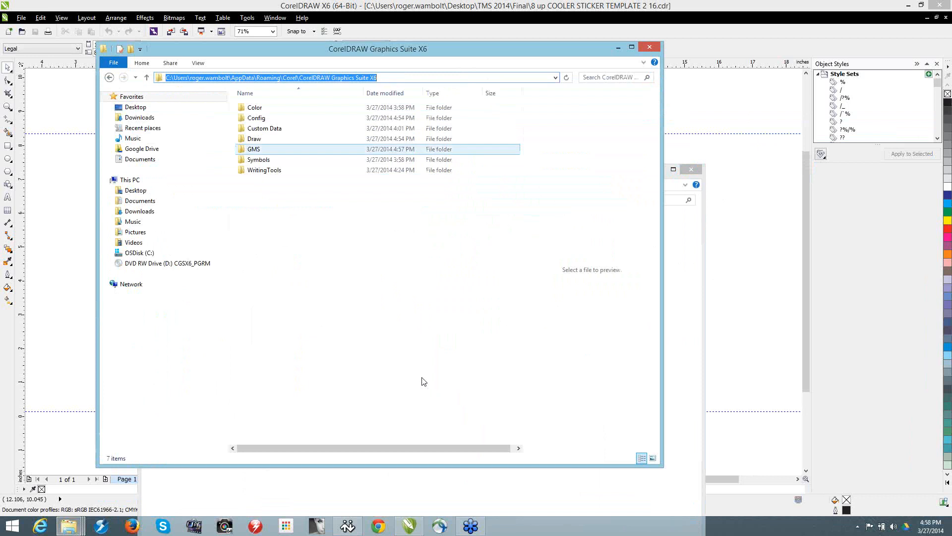
pyautogui.click(433, 492)
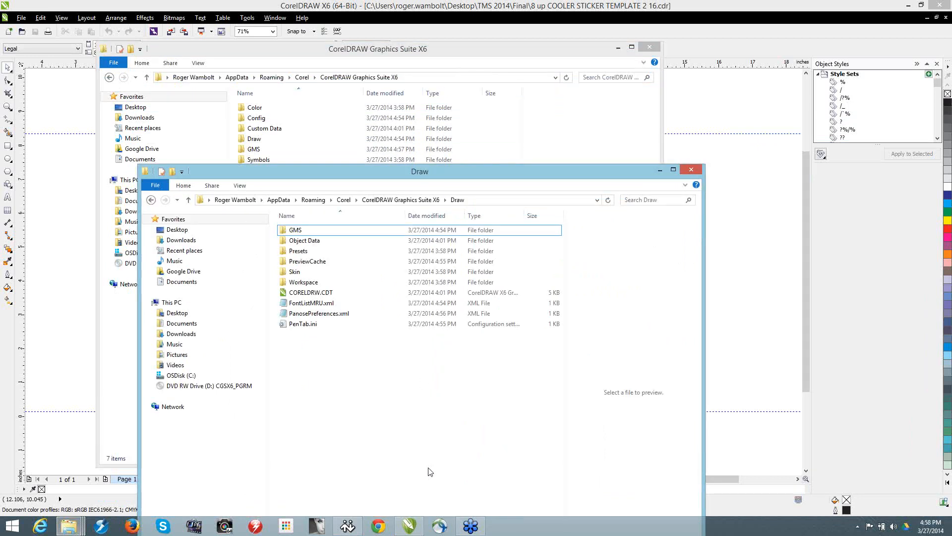
pyautogui.click(452, 128)
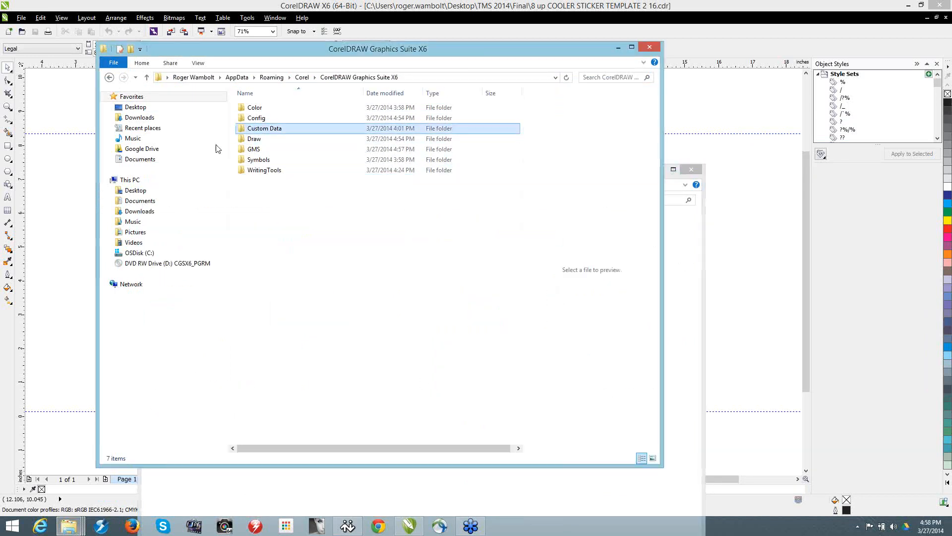
# Step: Check the contents of the GMS folder inside Draw, go back to Draw, and close both folder windows
pyautogui.doubleClick(256, 140)
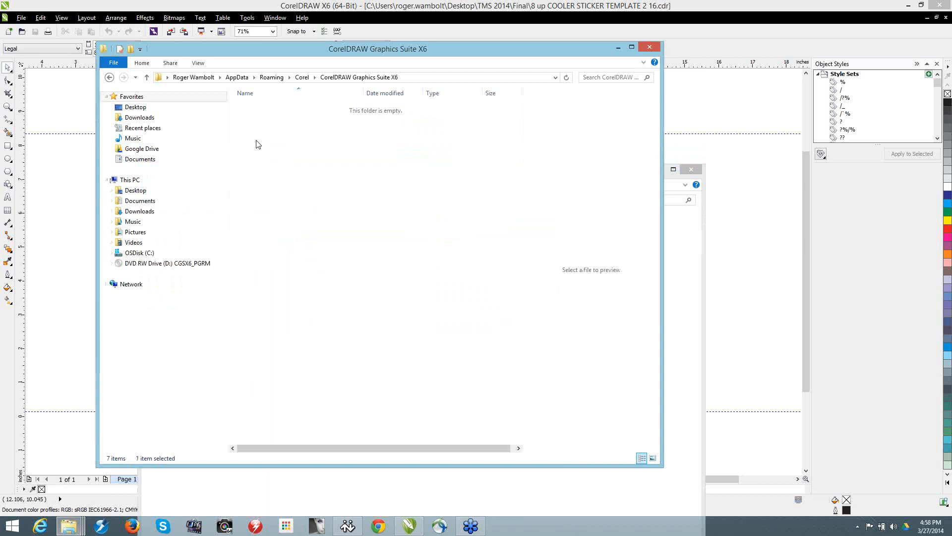
pyautogui.click(256, 108)
pyautogui.doubleClick(256, 108)
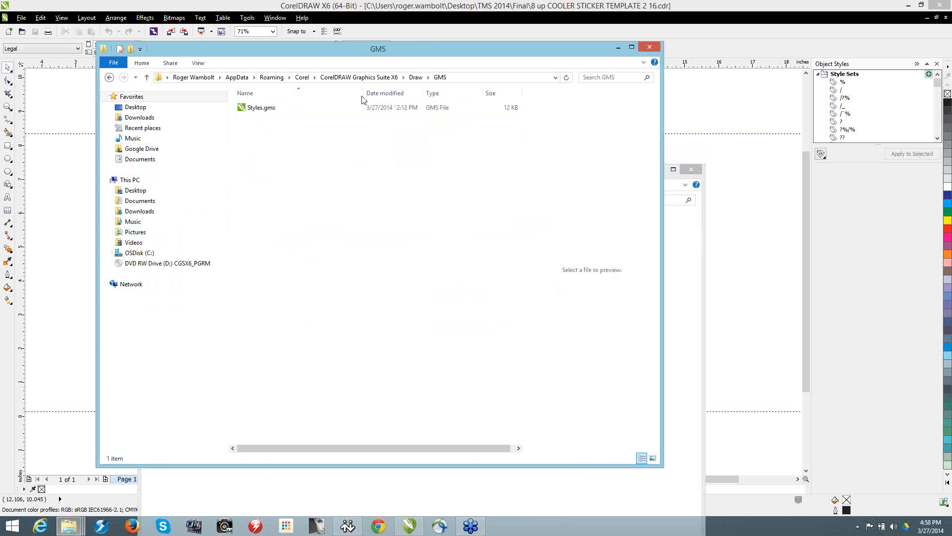
pyautogui.click(416, 77)
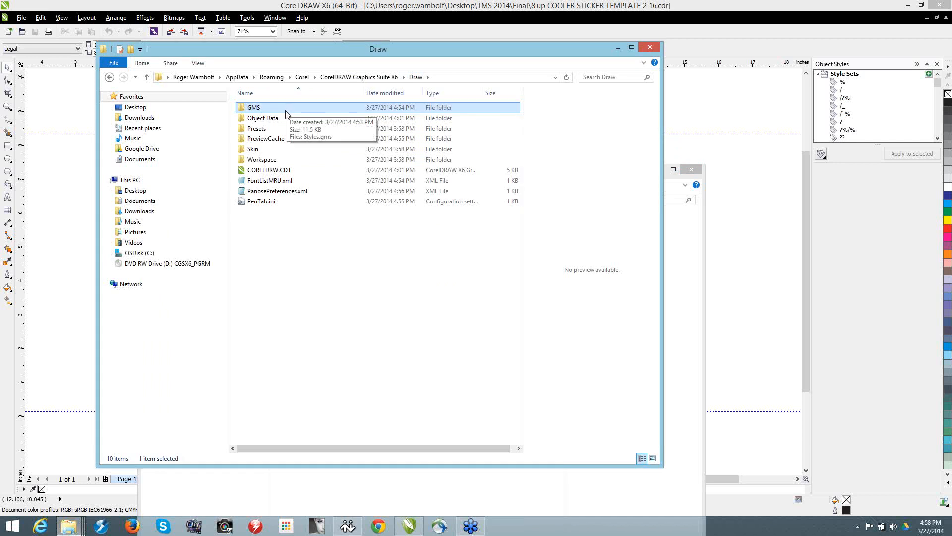
pyautogui.click(649, 47)
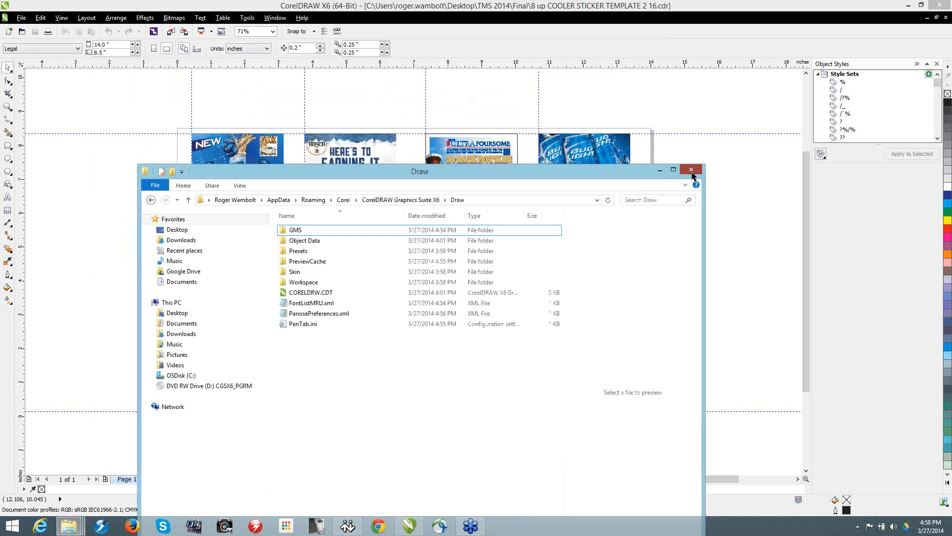
pyautogui.click(693, 173)
# Step: List the Macros commands in CorelDRAW's customization options and select ThisMacroStorage.DeleteAllStyles
pyautogui.click(248, 19)
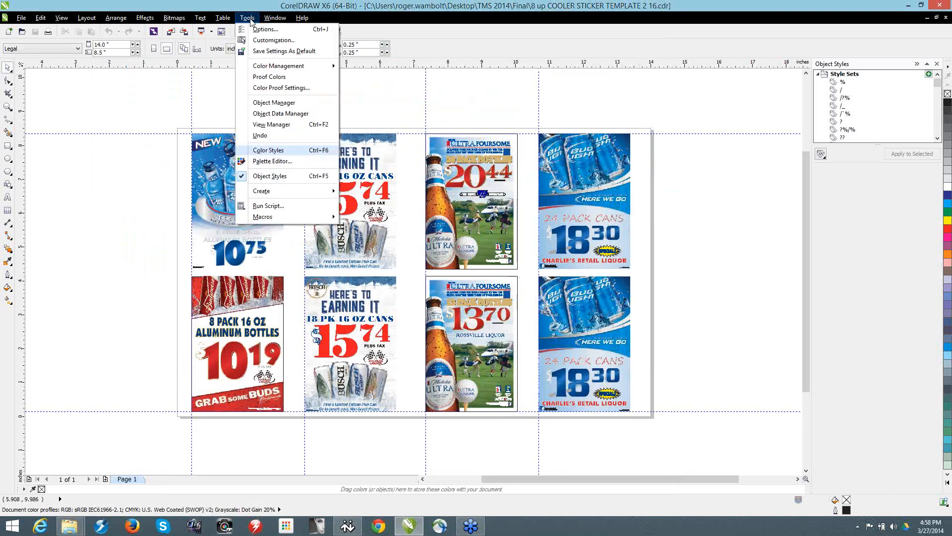
pyautogui.click(265, 41)
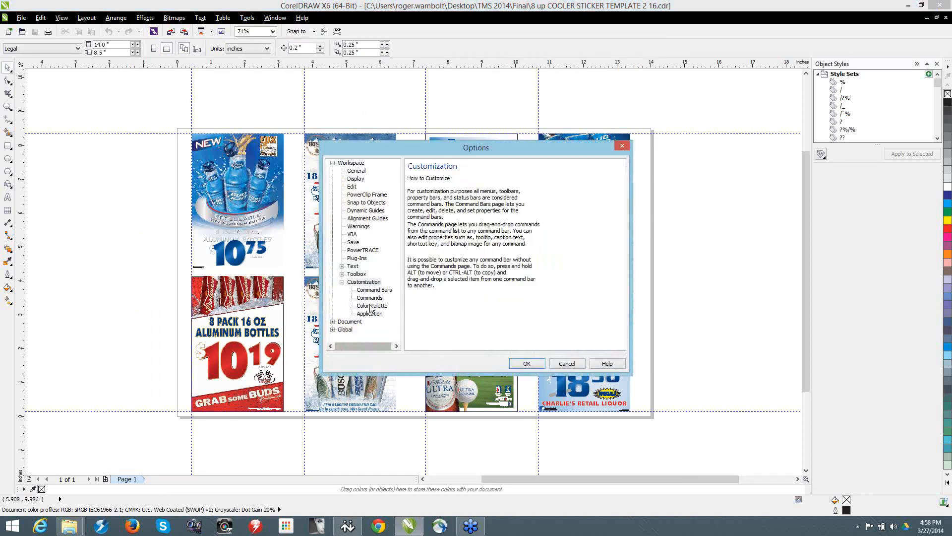
pyautogui.click(369, 298)
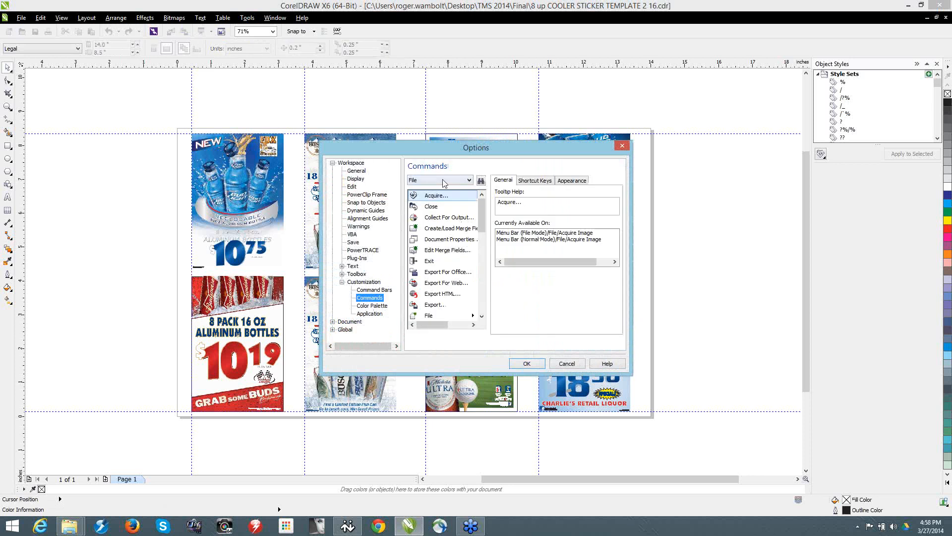
pyautogui.click(444, 183)
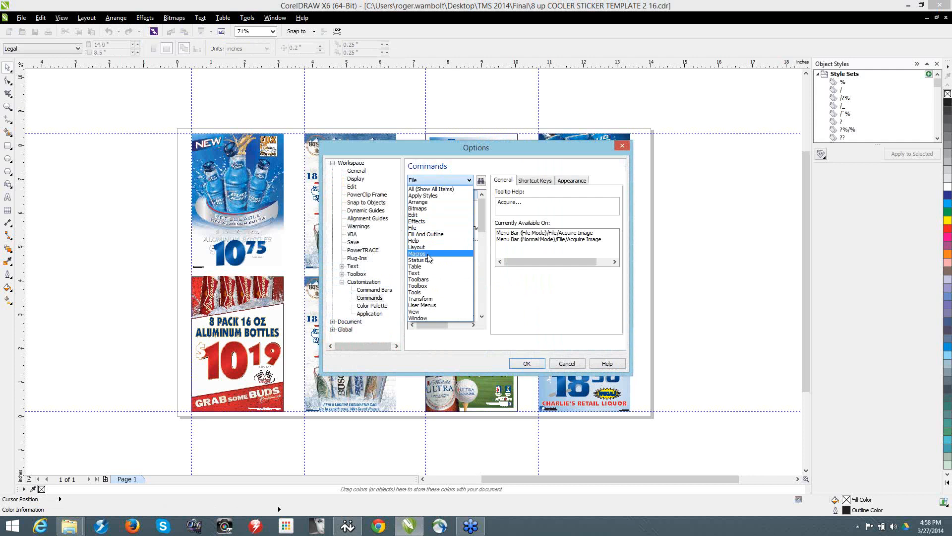
pyautogui.click(428, 254)
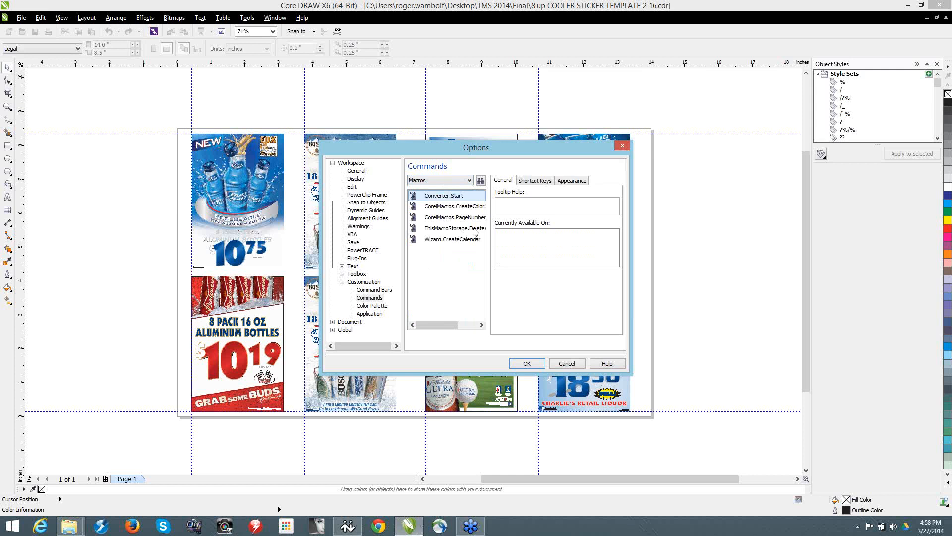
pyautogui.click(474, 229)
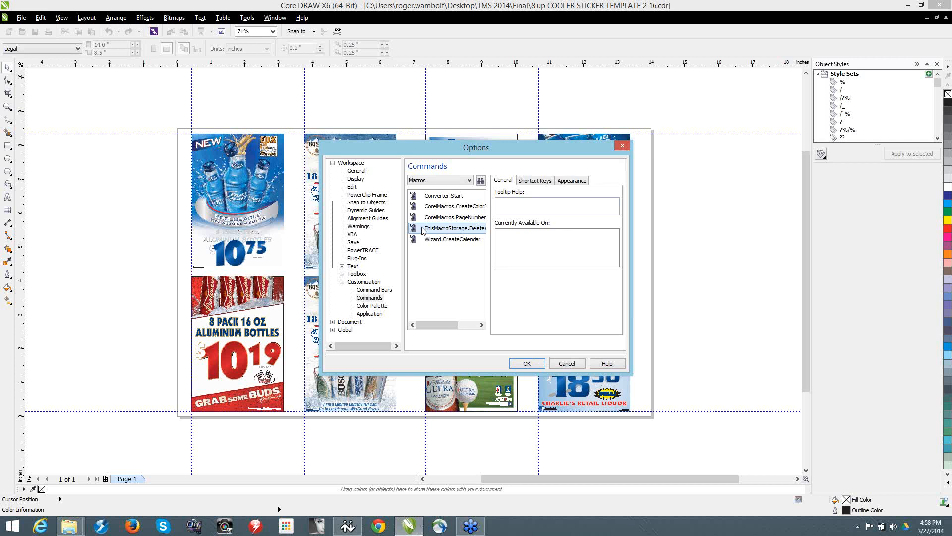
# Step: Import Script.ico from TMS 2014 > Final > Content on the Desktop as the icon for the DeleteAllStyles macro
pyautogui.click(572, 181)
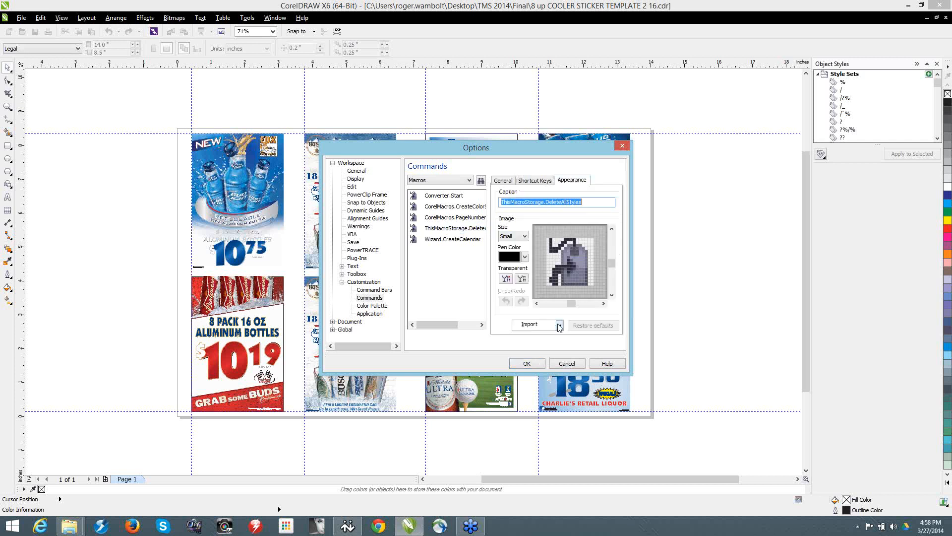
pyautogui.click(559, 324)
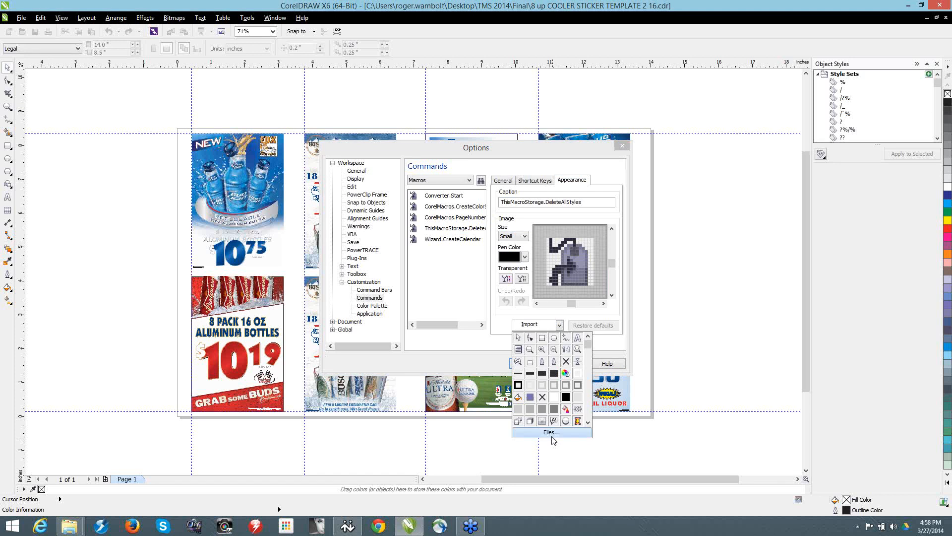
pyautogui.click(552, 436)
pyautogui.click(351, 137)
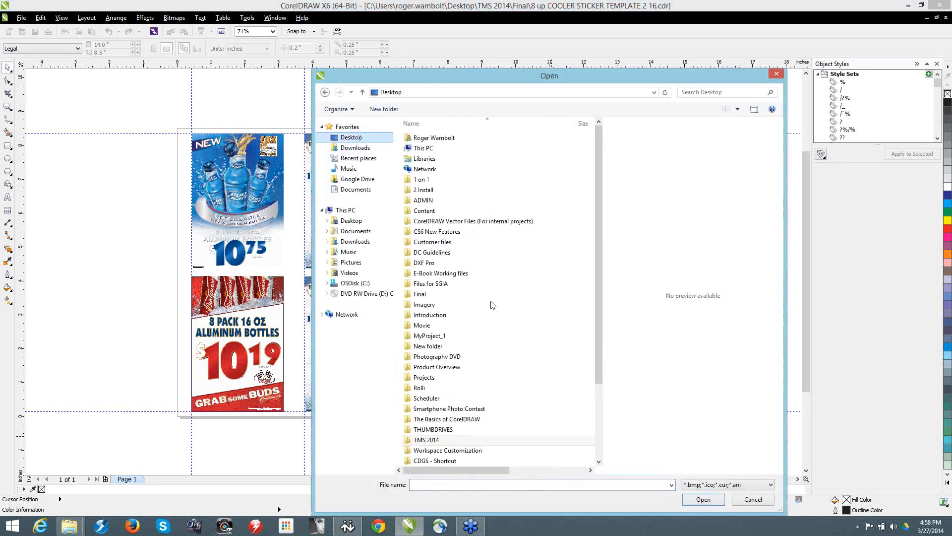
pyautogui.click(454, 441)
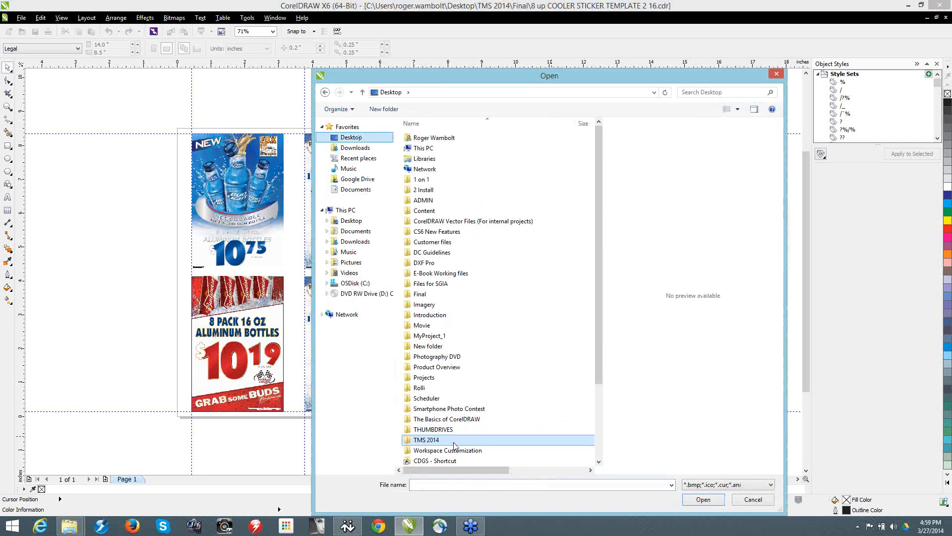
pyautogui.doubleClick(453, 441)
pyautogui.click(556, 168)
pyautogui.doubleClick(556, 168)
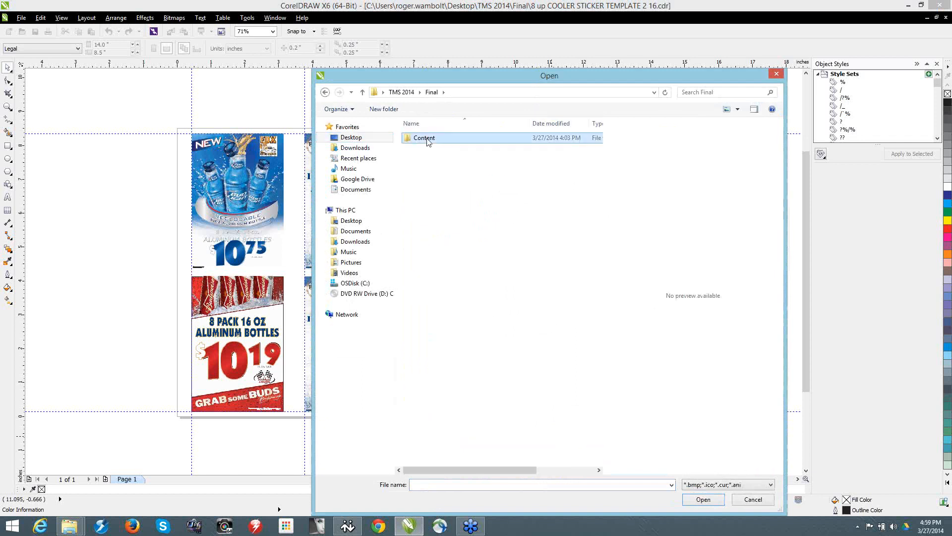
pyautogui.doubleClick(429, 143)
pyautogui.click(430, 145)
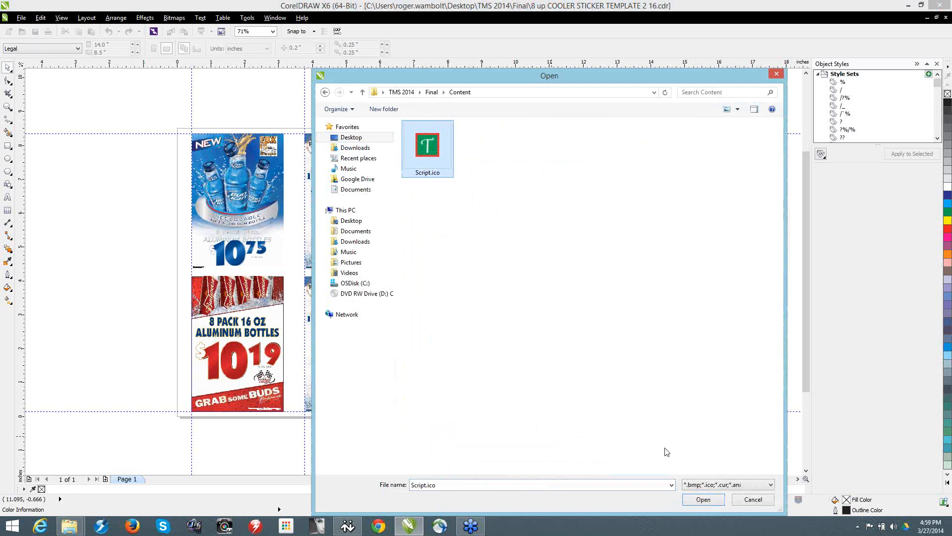
pyautogui.click(709, 505)
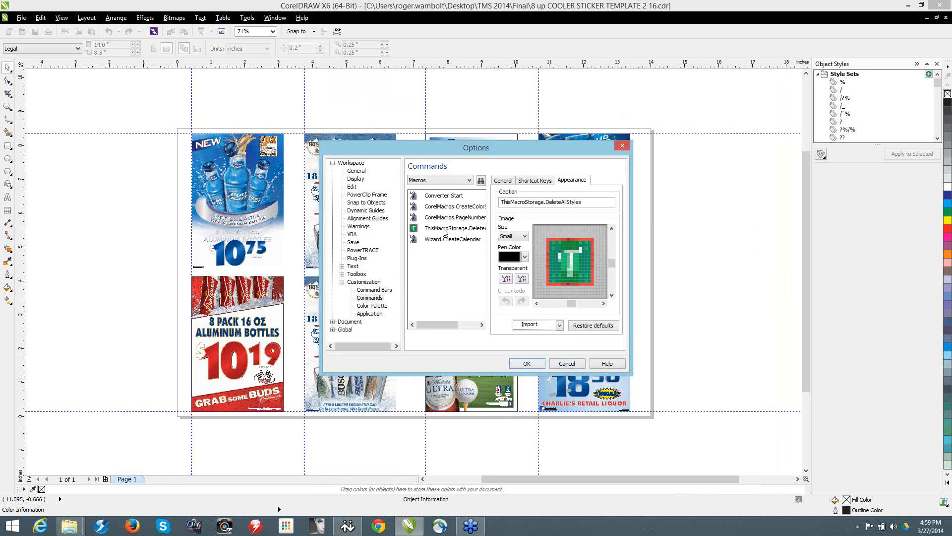
# Step: Place the DeleteAllStyles macro icon on the property bar and accept the customization options
pyautogui.moveTo(567, 126); pyautogui.dragTo(570, 94)
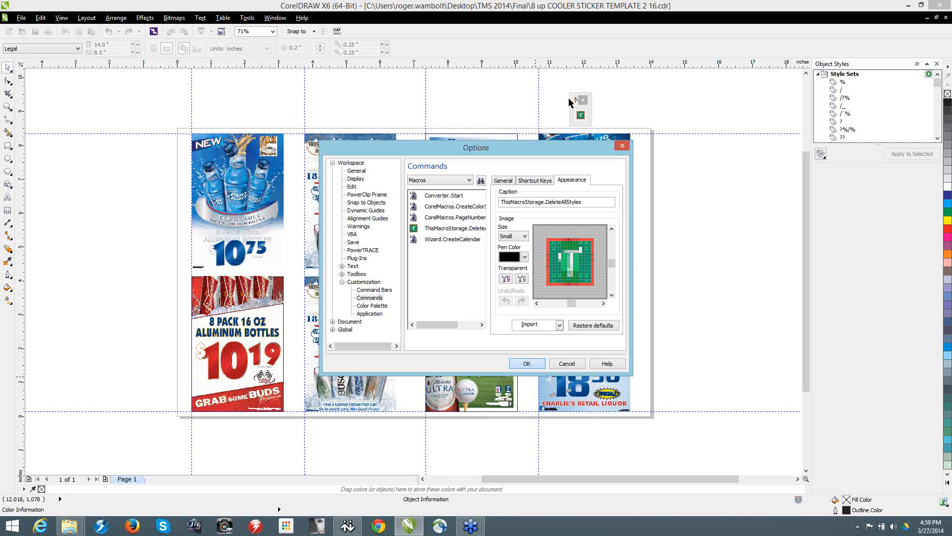
pyautogui.click(527, 364)
pyautogui.moveTo(545, 46); pyautogui.dragTo(547, 47)
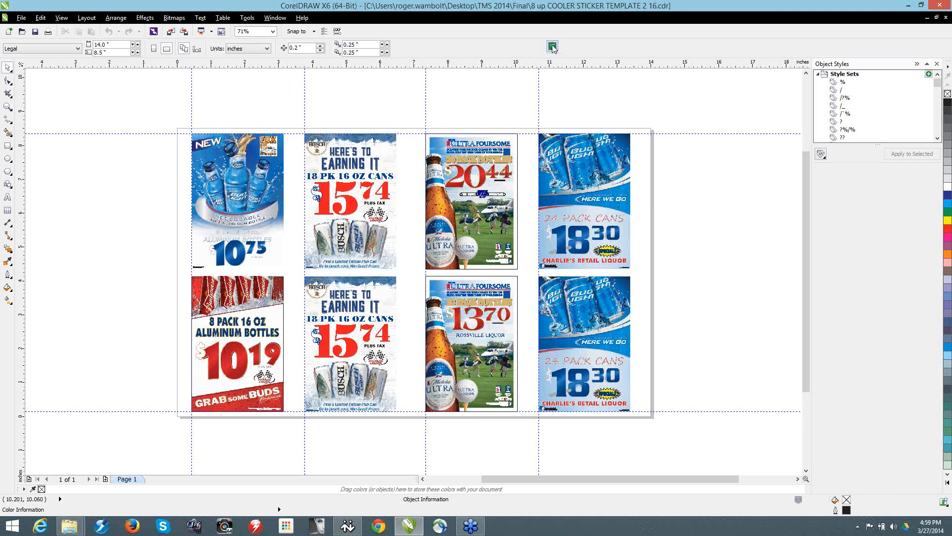
# Step: Try to run the DeleteAllStyles macro on the cooler sticker template and force CorelDRAW to close while it is not responding
pyautogui.click(552, 46)
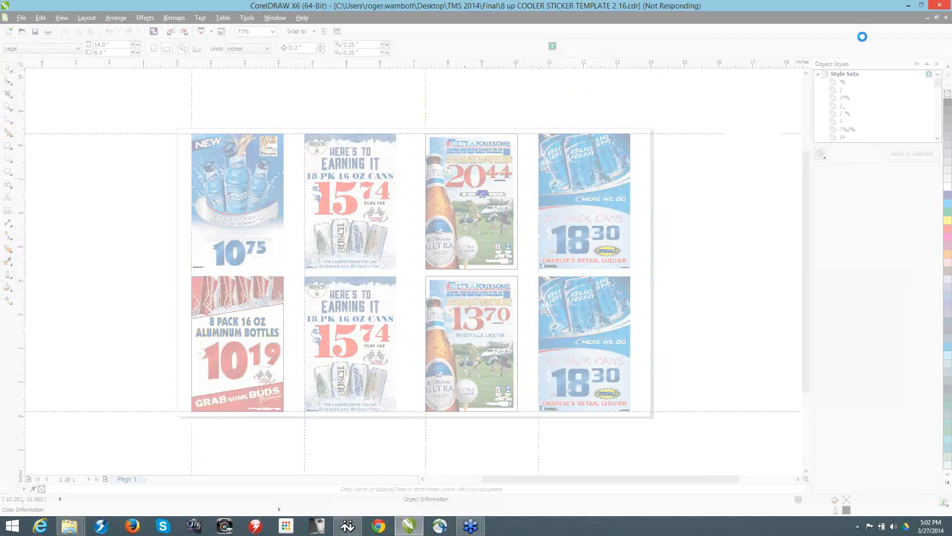
pyautogui.click(941, 7)
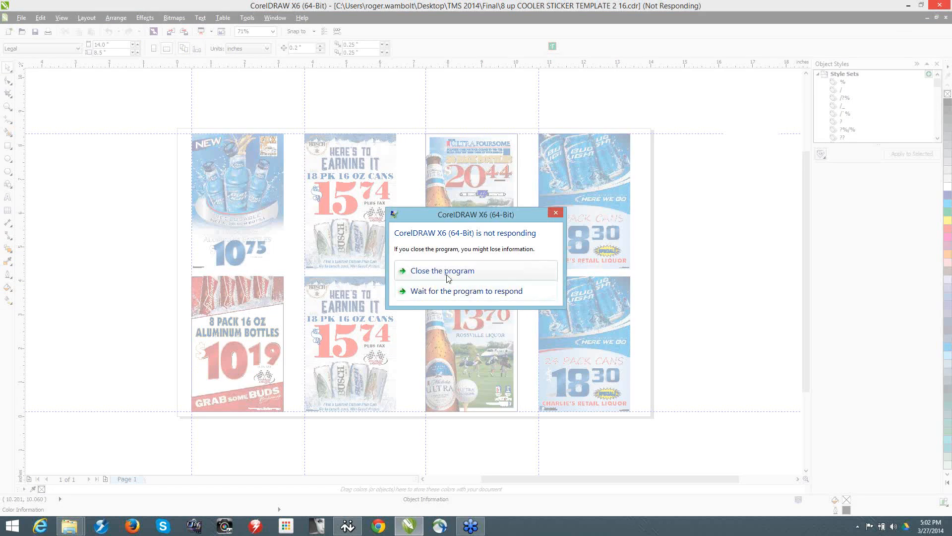
pyautogui.click(450, 285)
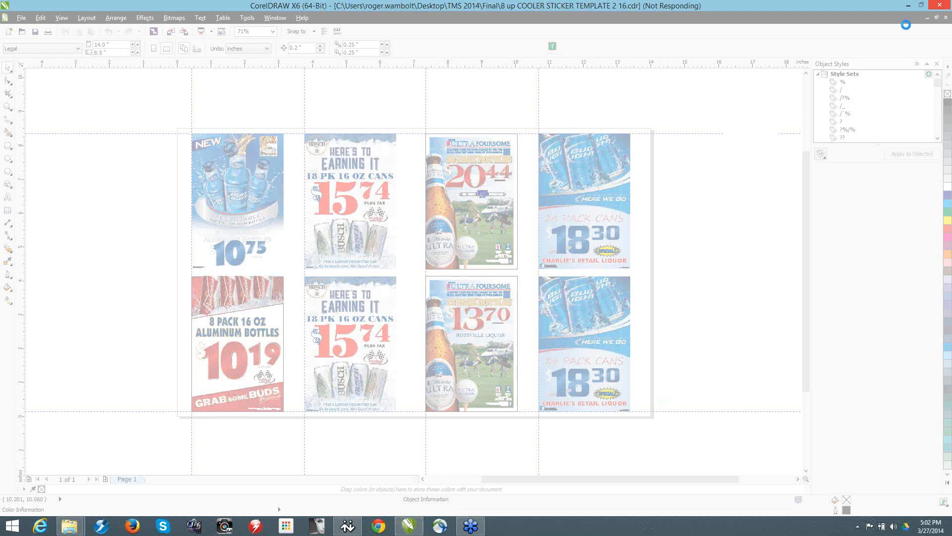
pyautogui.click(940, 7)
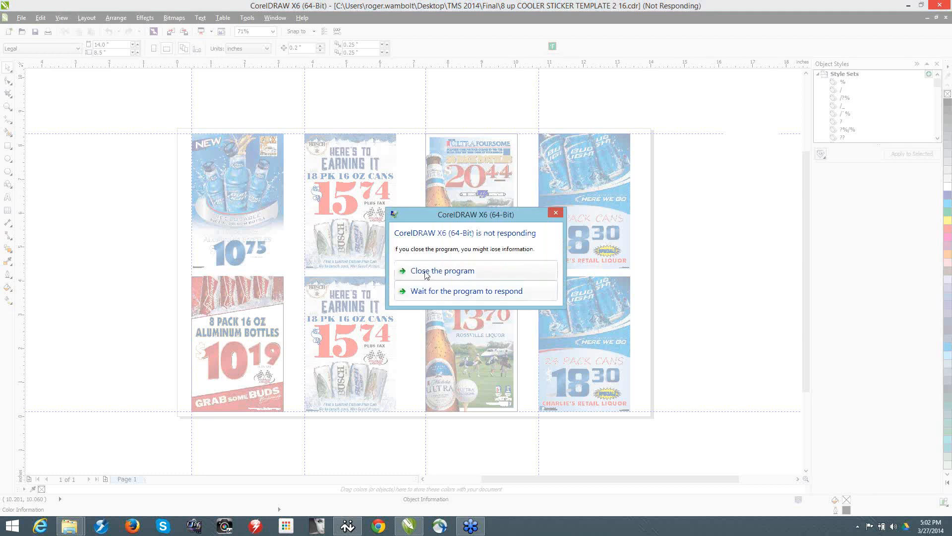
pyautogui.click(427, 271)
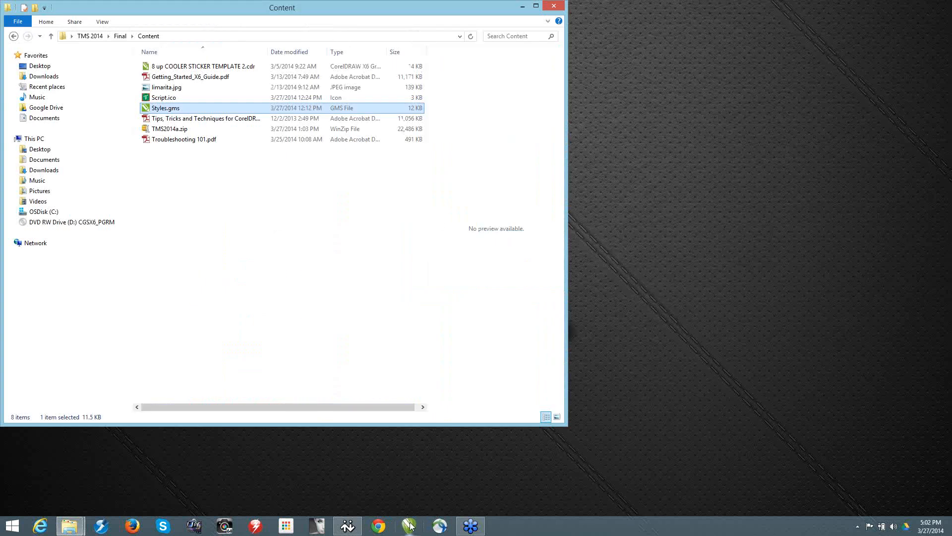
# Step: Relaunch CorelDRAW X6 with the workspace overwritten by the factory default, and close the Content folder window
pyautogui.click(410, 525)
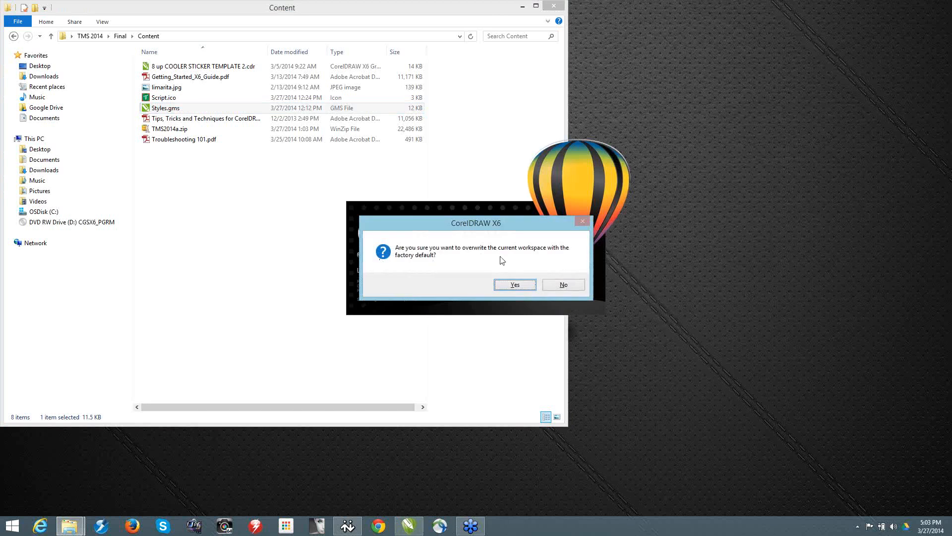
pyautogui.click(516, 284)
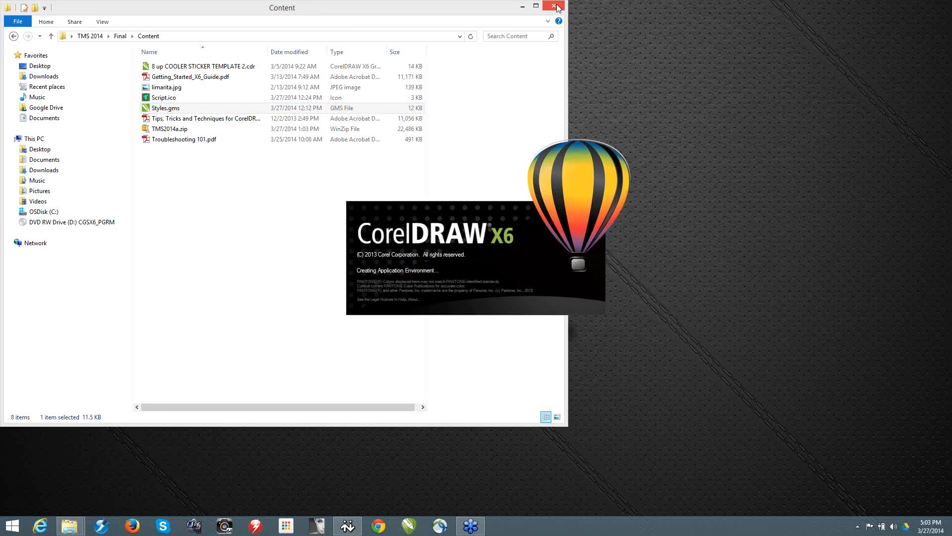
pyautogui.click(555, 6)
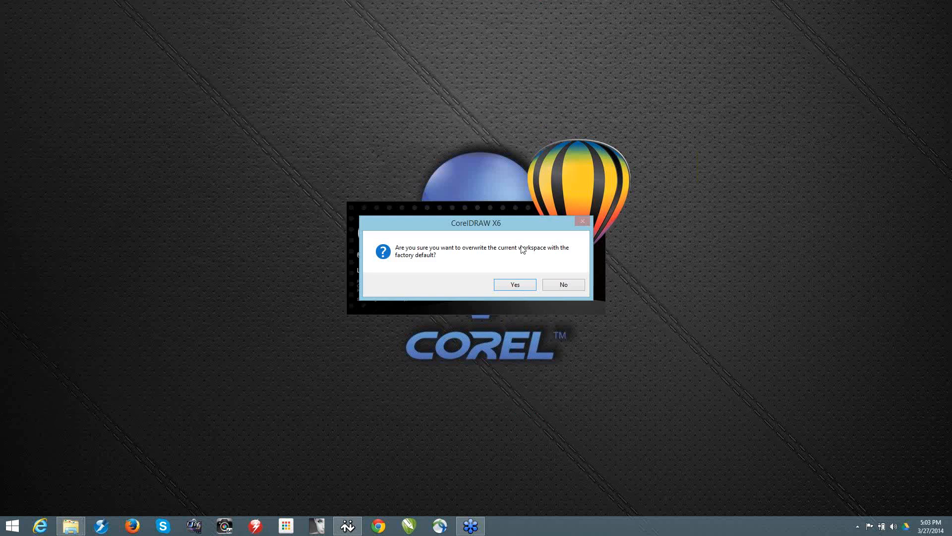
pyautogui.click(515, 285)
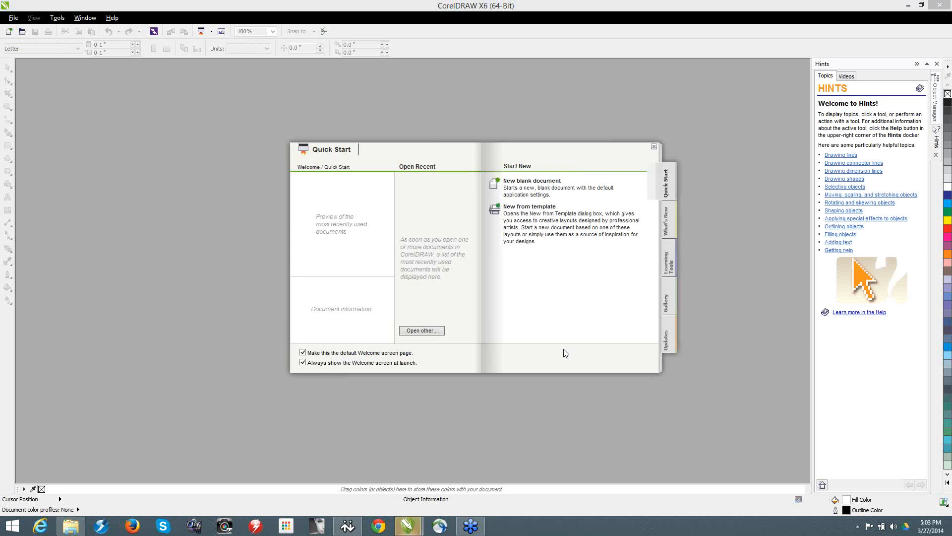
# Step: Open Troubleshooting.cdr from TMS 2014 > Final on the Desktop and go to its Printing Issues page, Page 3
pyautogui.click(438, 330)
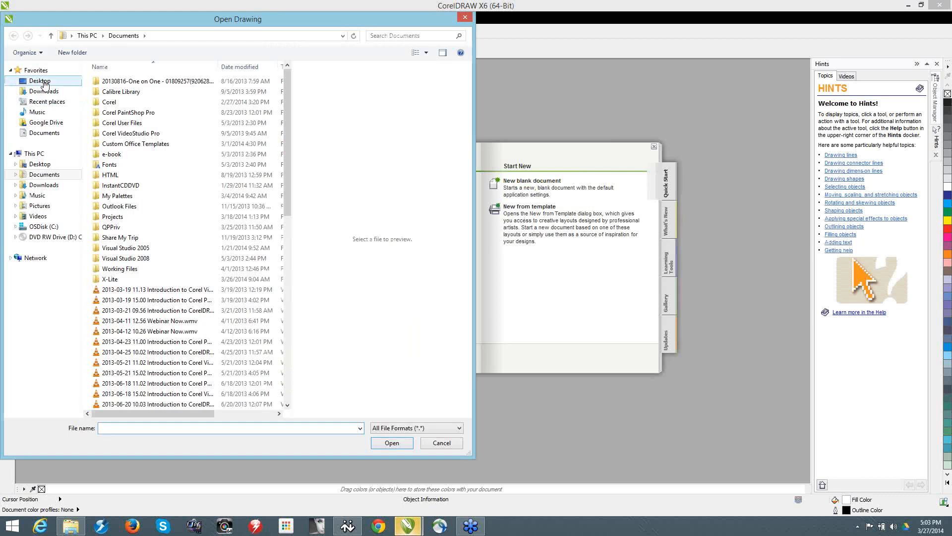
pyautogui.click(45, 83)
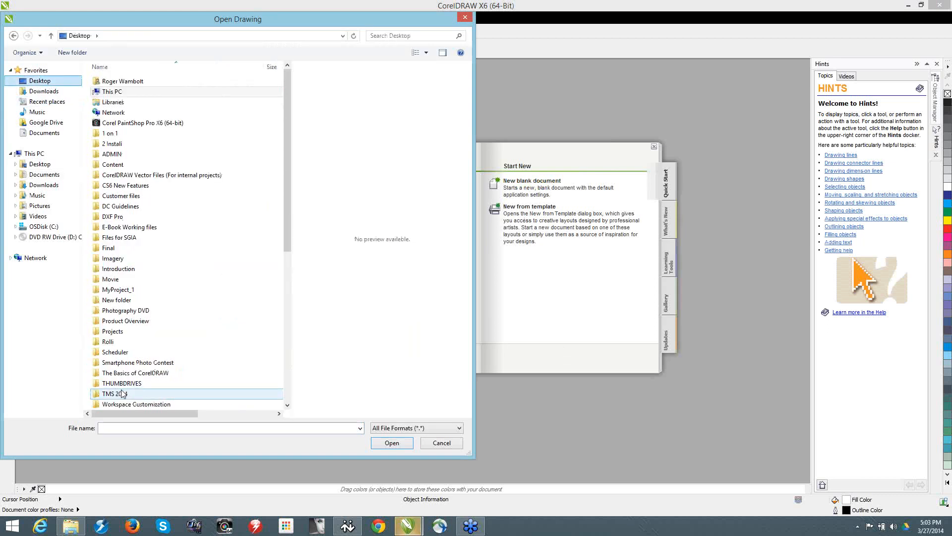
pyautogui.doubleClick(125, 394)
pyautogui.doubleClick(250, 87)
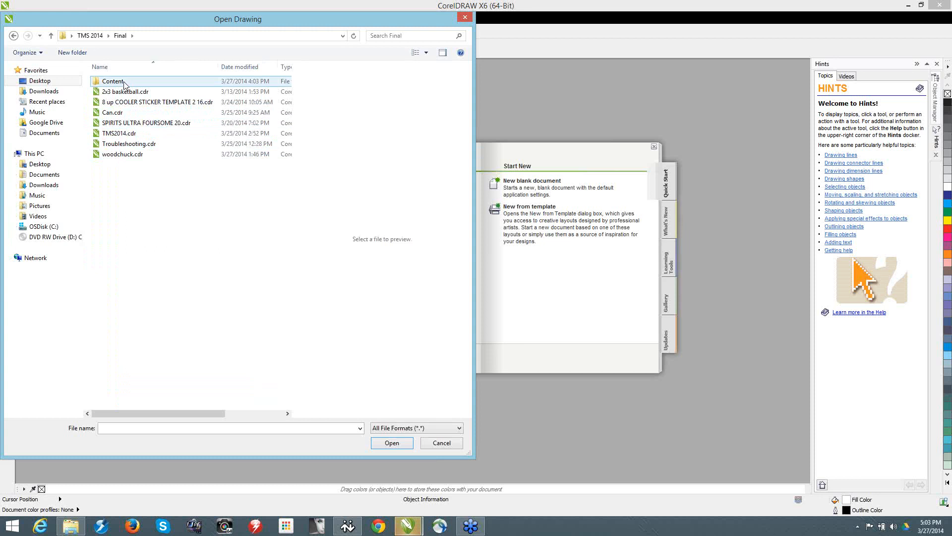
pyautogui.doubleClick(113, 81)
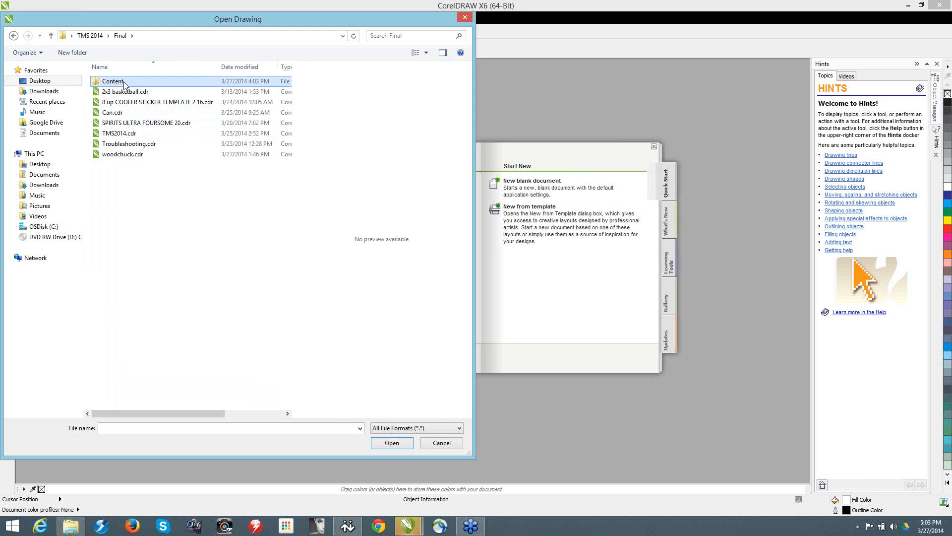
pyautogui.click(121, 36)
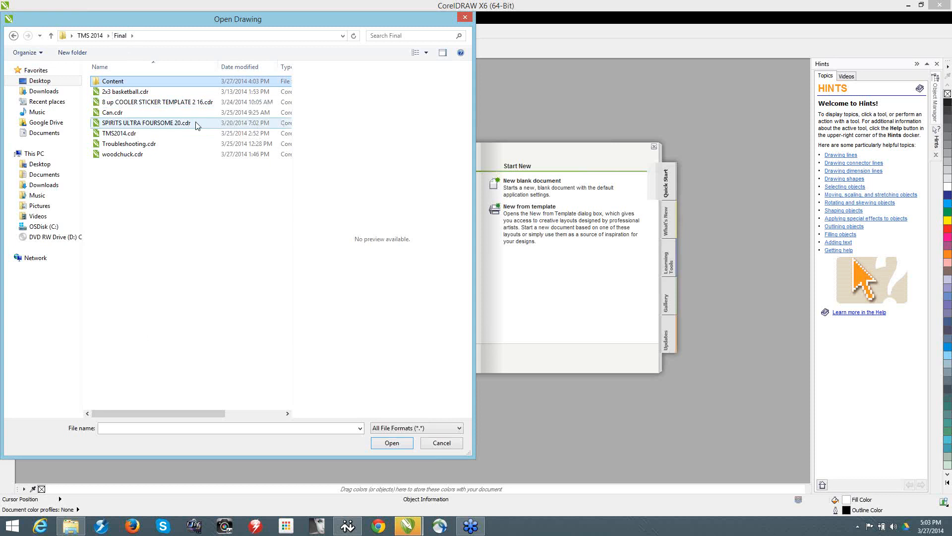
pyautogui.click(154, 143)
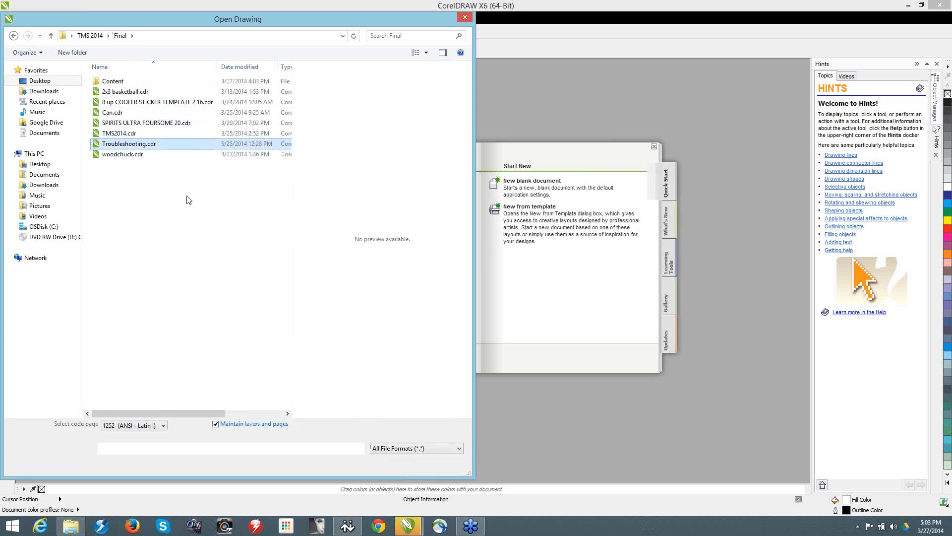
pyautogui.click(395, 468)
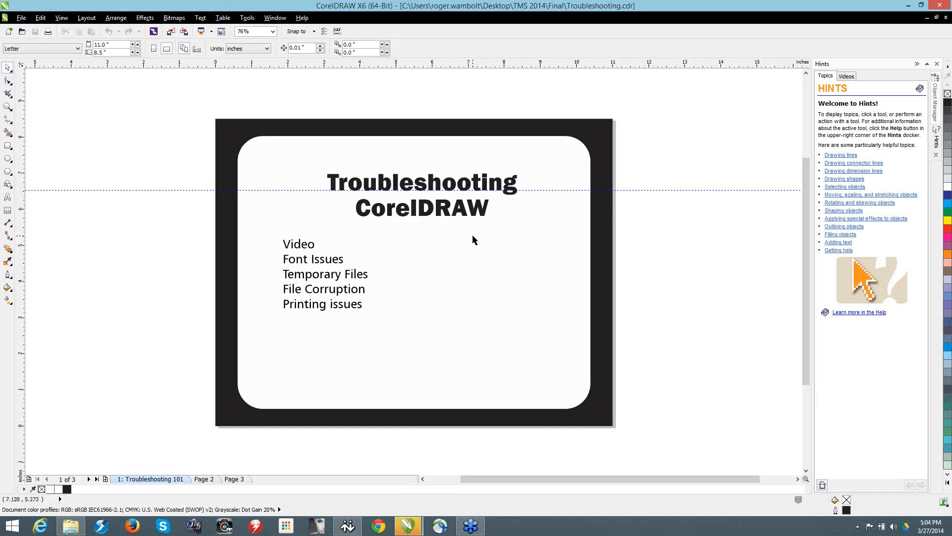
pyautogui.press('pagedown')
pyautogui.press('pagedown')
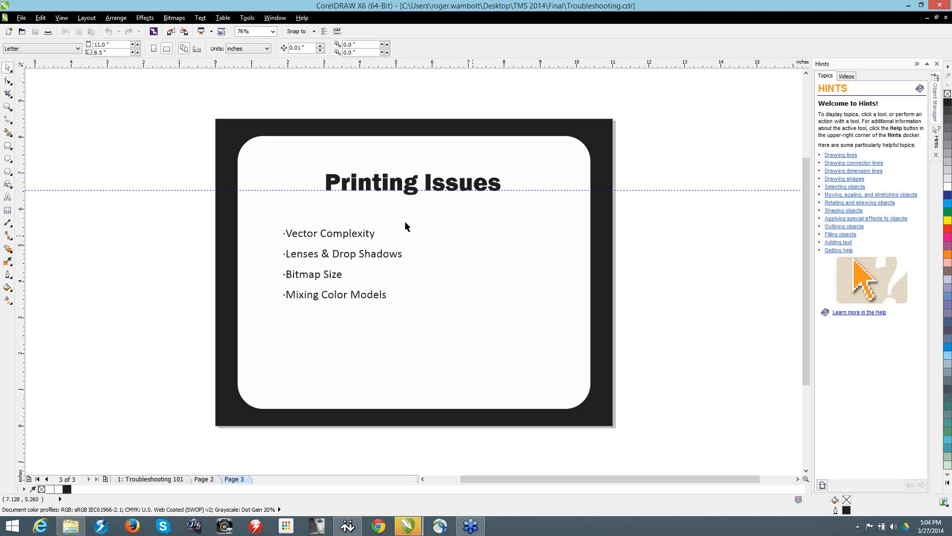
# Step: Open the drawing 2x3 basketball.cdr from the TMS 2014 > Final folder
pyautogui.click(22, 31)
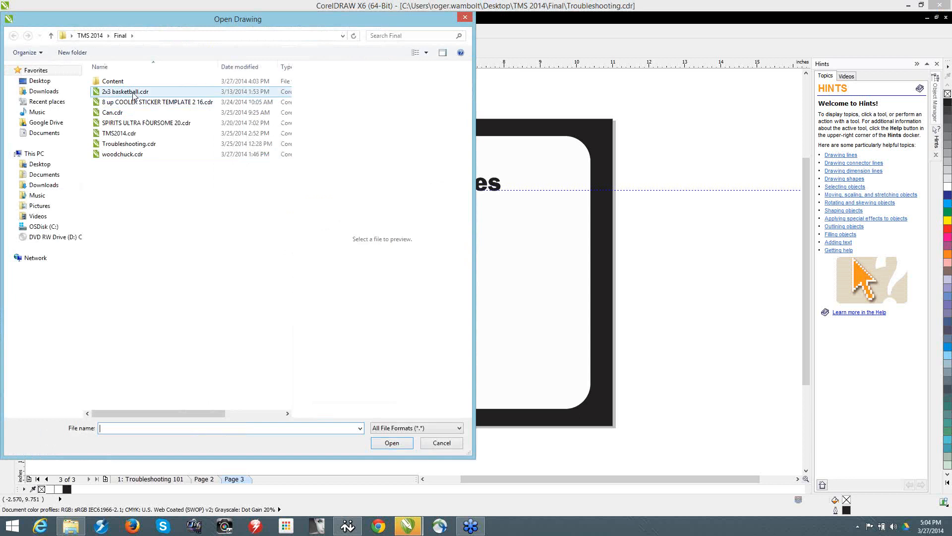
pyautogui.click(133, 92)
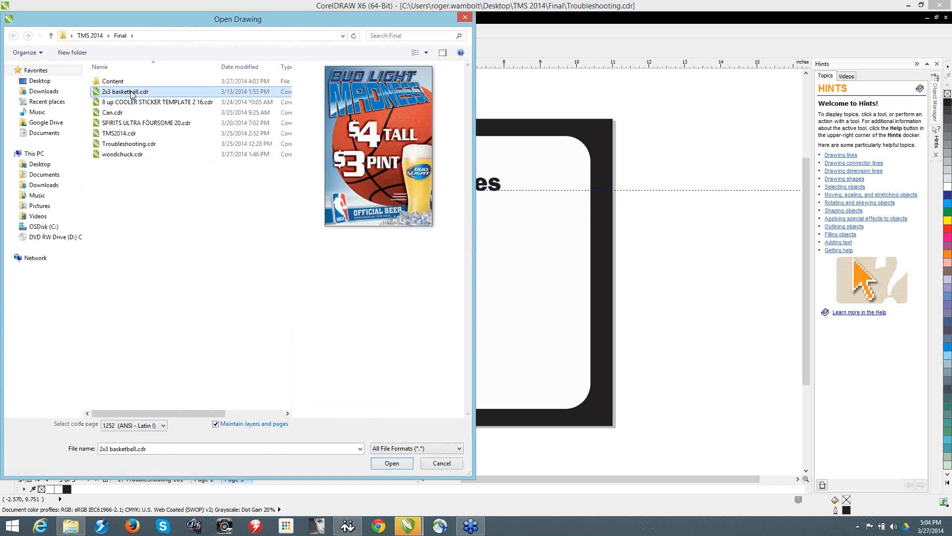
pyautogui.click(395, 466)
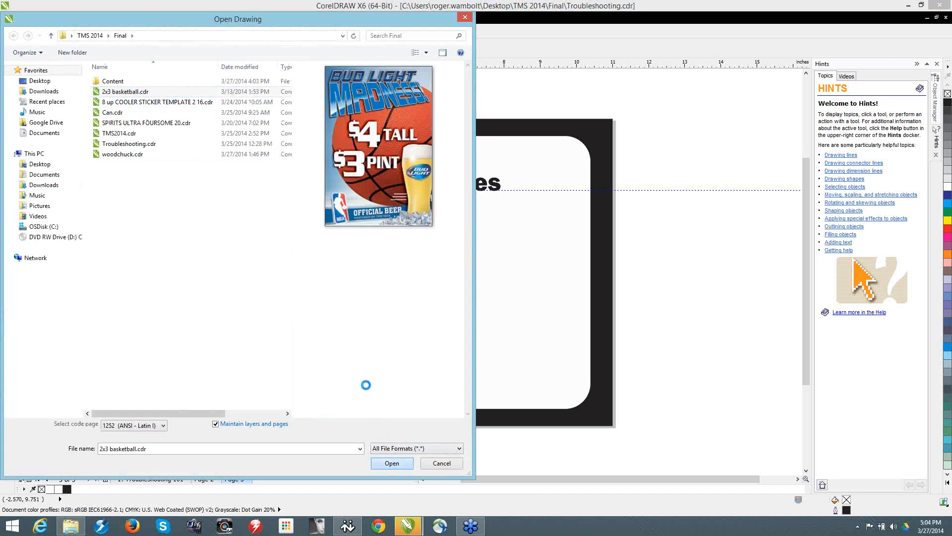
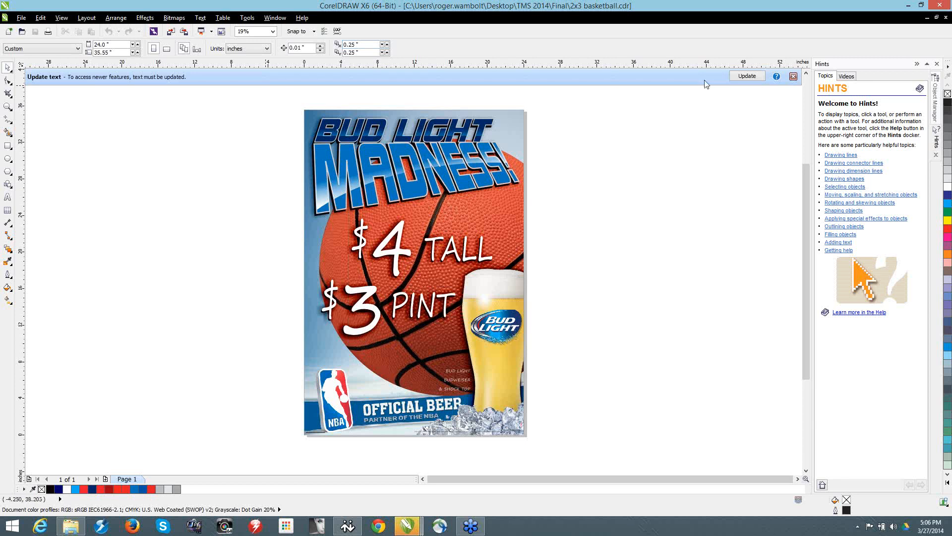
# Step: Update the poster's text to the newer format, and move the BUD LIGHT MADNESS! heading and the price text off the page
pyautogui.click(745, 76)
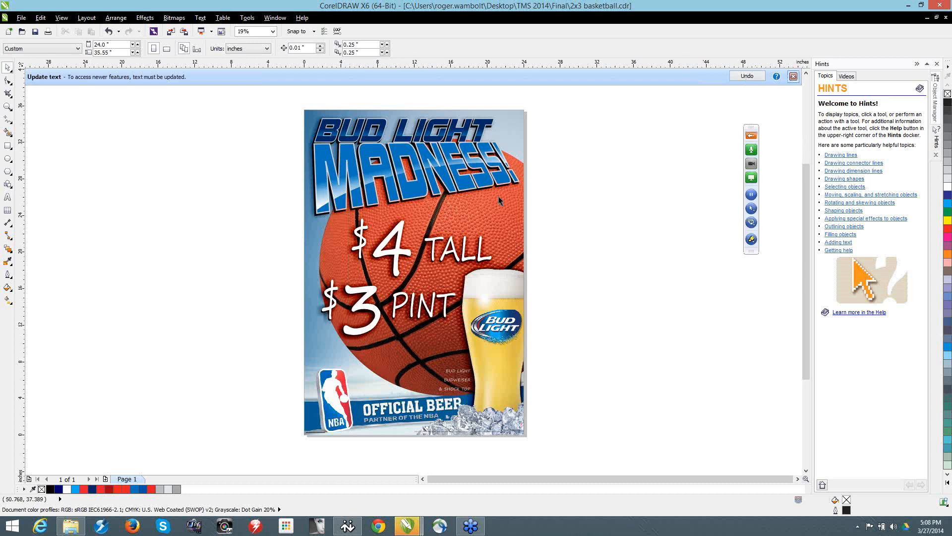
pyautogui.click(794, 77)
pyautogui.moveTo(256, 97); pyautogui.dragTo(641, 240)
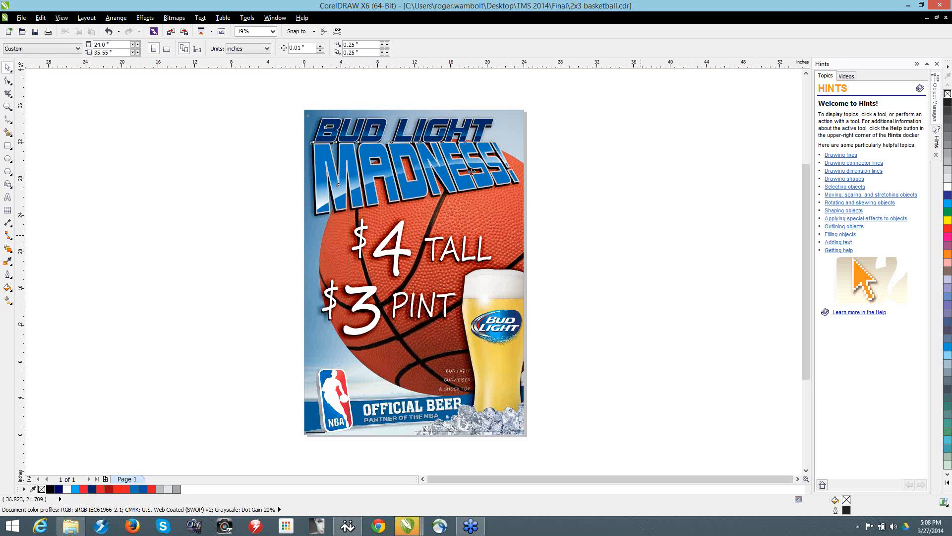
pyautogui.moveTo(471, 170); pyautogui.dragTo(508, 331)
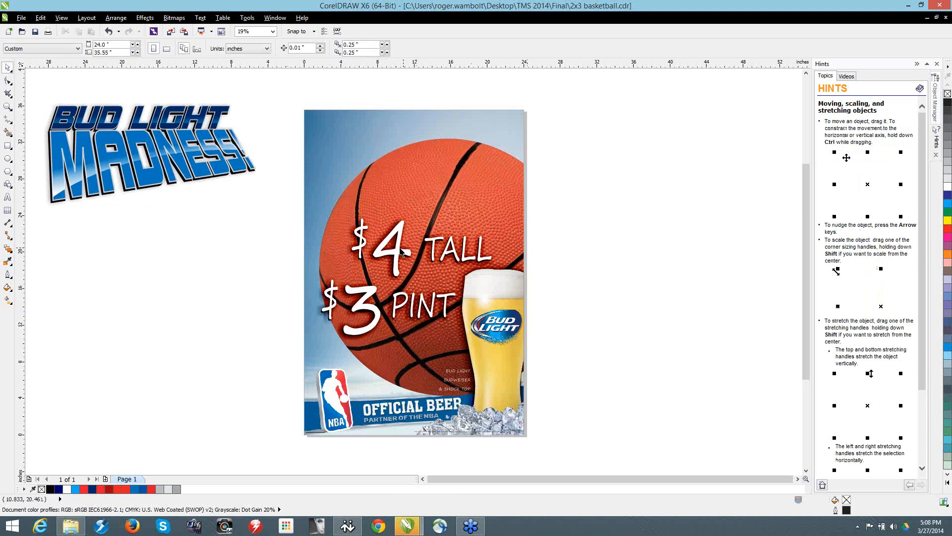
pyautogui.moveTo(400, 251); pyautogui.dragTo(622, 124)
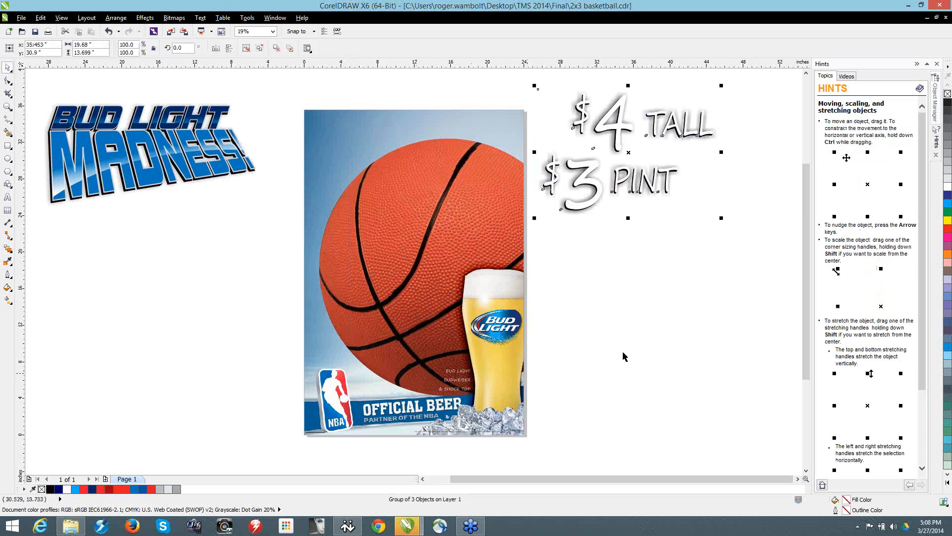
# Step: Ungroup the price text beside the poster and separate the white lettering from the black drop-shadowed lettering beneath it
pyautogui.click(260, 48)
pyautogui.click(581, 171)
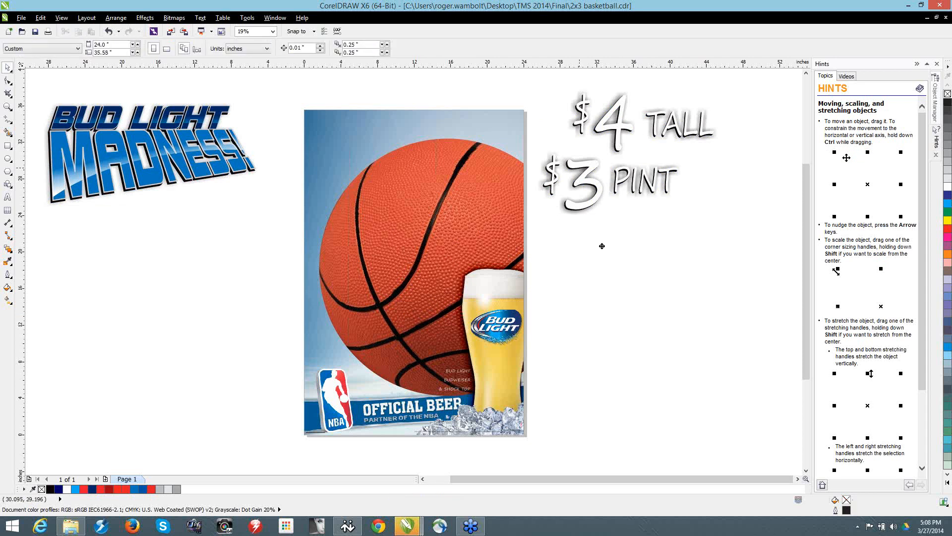
pyautogui.moveTo(602, 246); pyautogui.dragTo(610, 284)
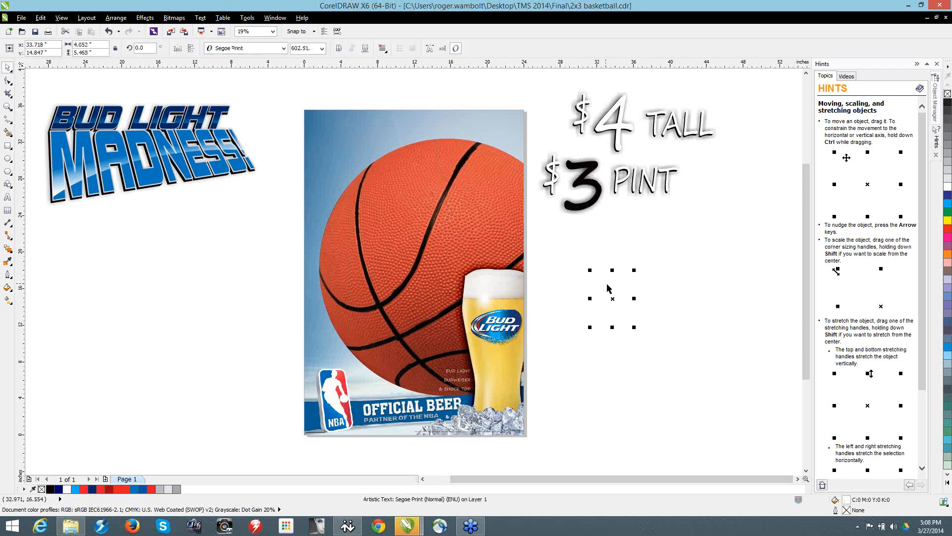
pyautogui.click(697, 271)
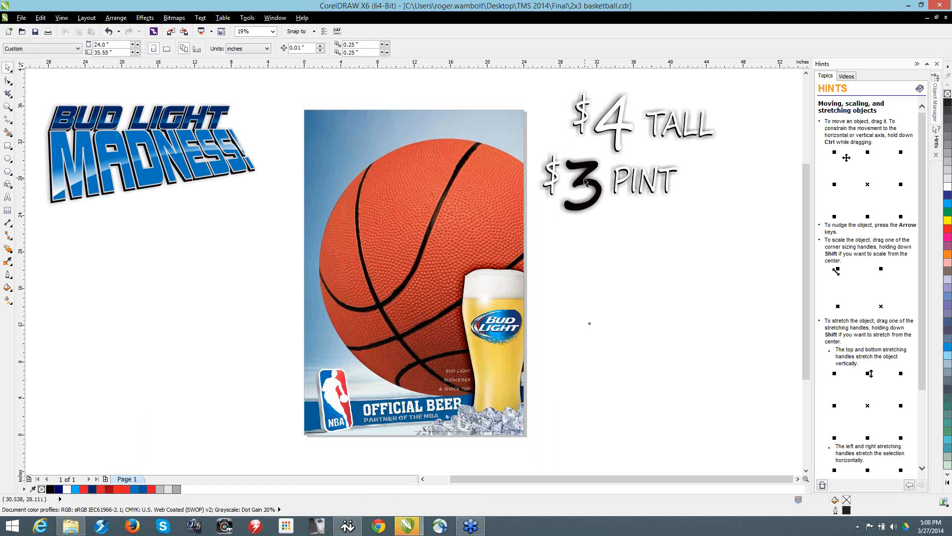
pyautogui.moveTo(583, 177); pyautogui.dragTo(593, 296)
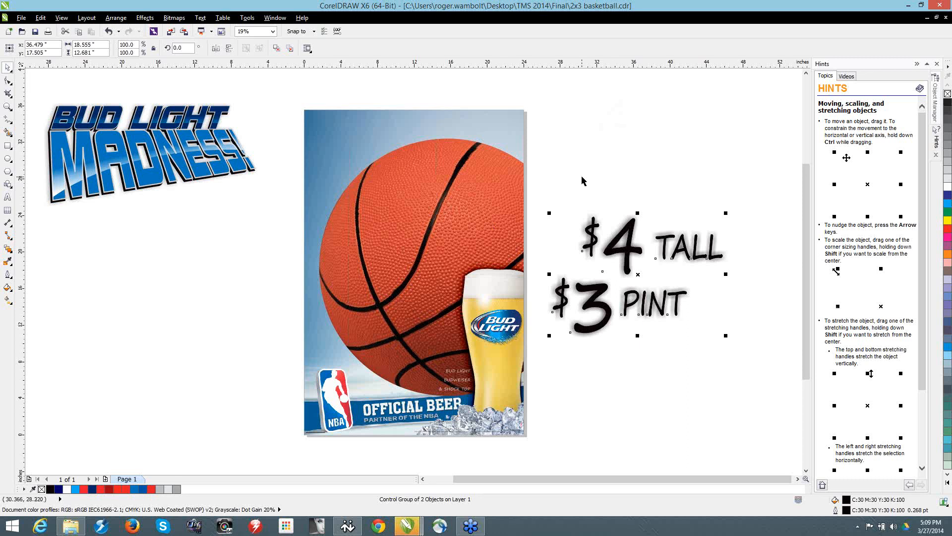
# Step: Copy the black price lettering and create a new Letter-size document with the CorelDRAW default preset
pyautogui.hotkey('ctrl', 'c')
pyautogui.click(10, 30)
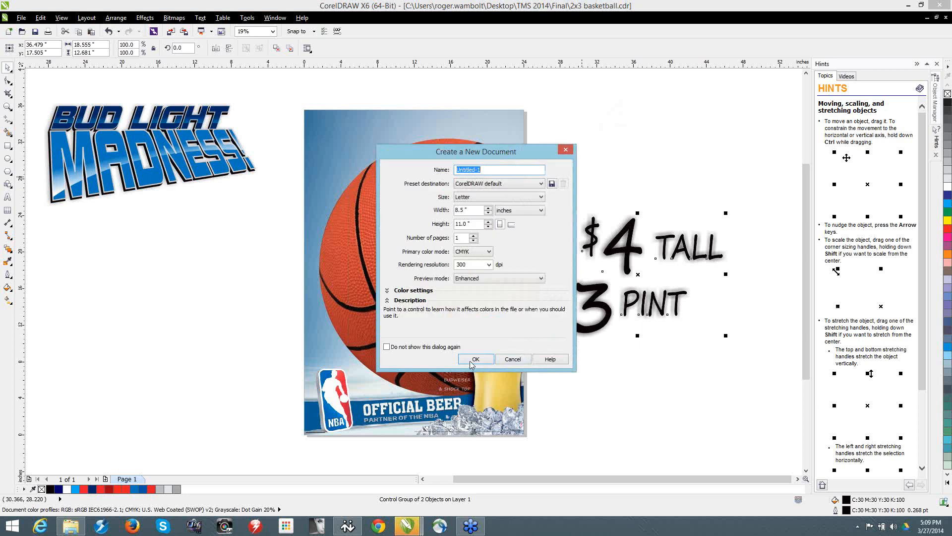
pyautogui.click(474, 360)
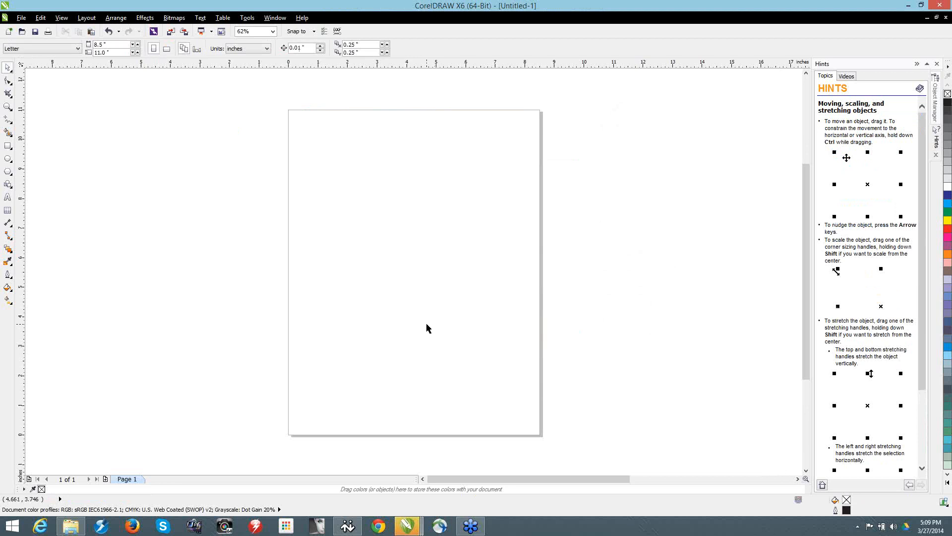
# Step: Paste the black price lettering into the new document and place a duplicate of it over the page
pyautogui.hotkey('ctrl', 'v')
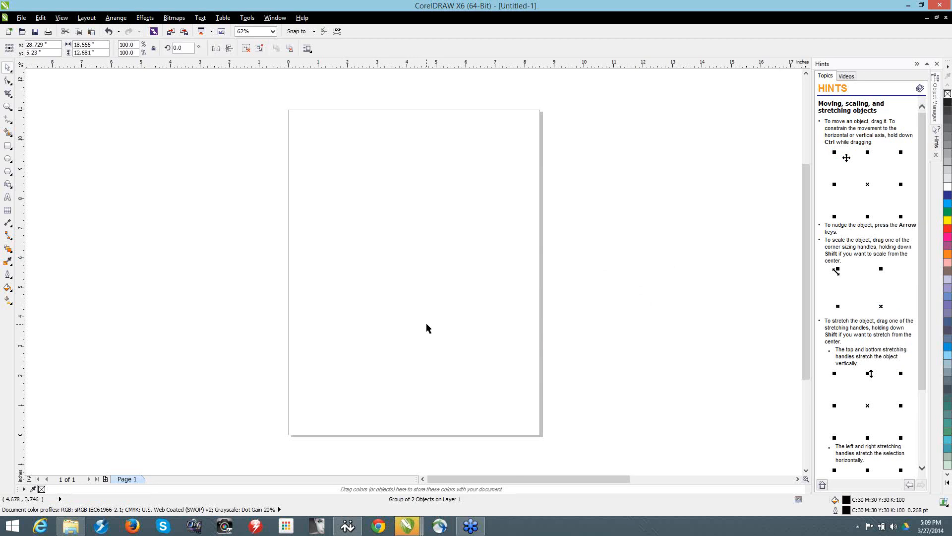
pyautogui.scroll(-4, 424, 311)
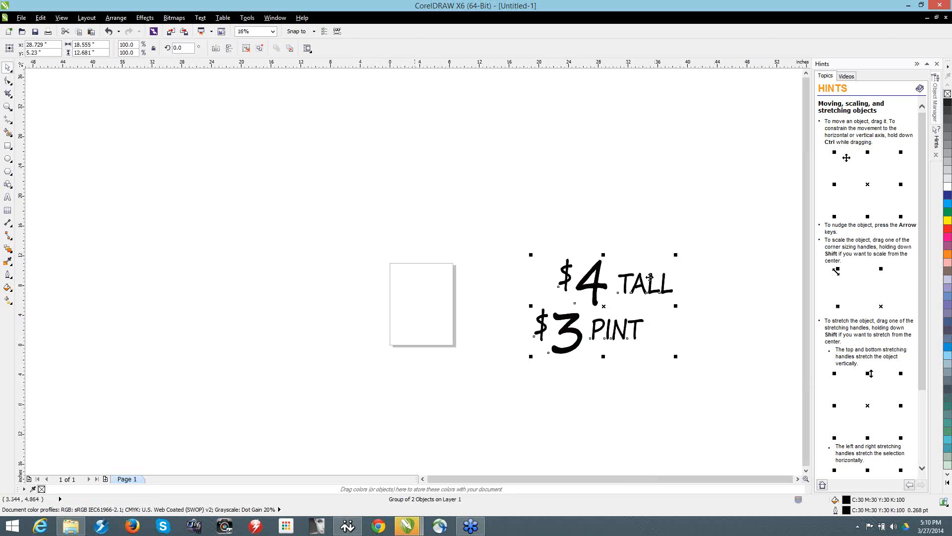
pyautogui.moveTo(601, 305); pyautogui.dragTo(434, 305)
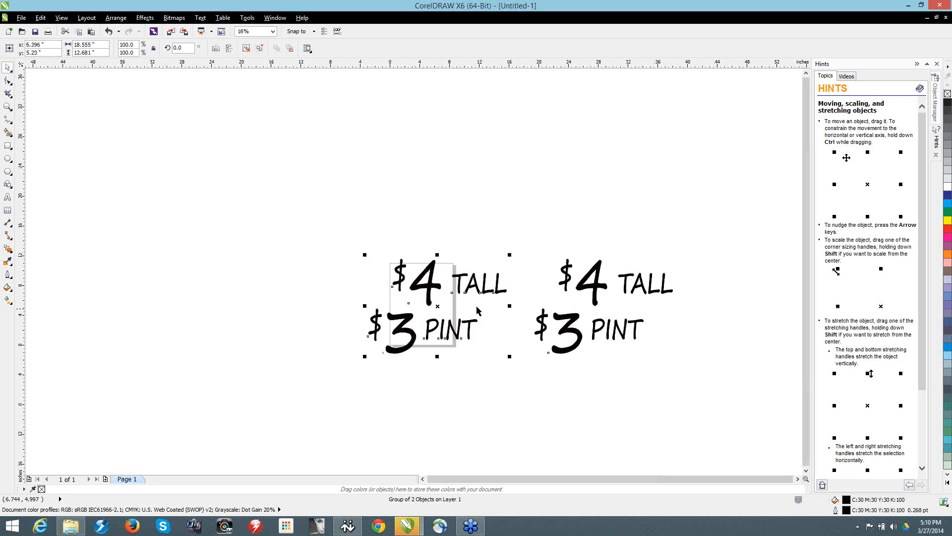
# Step: Switch back to 2x3 basketball.cdr and copy the black price lettering together with its drop shadow
pyautogui.click(248, 18)
pyautogui.moveTo(275, 18)
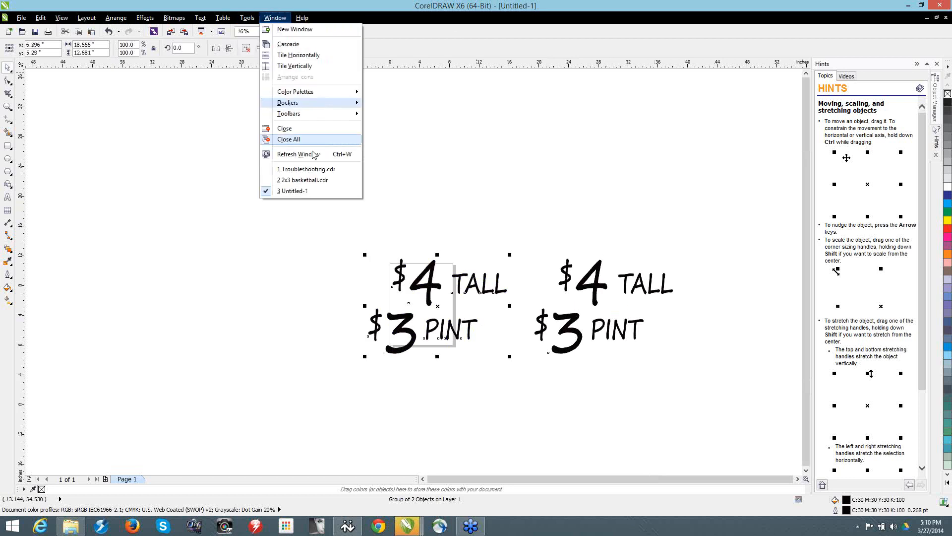
pyautogui.click(321, 179)
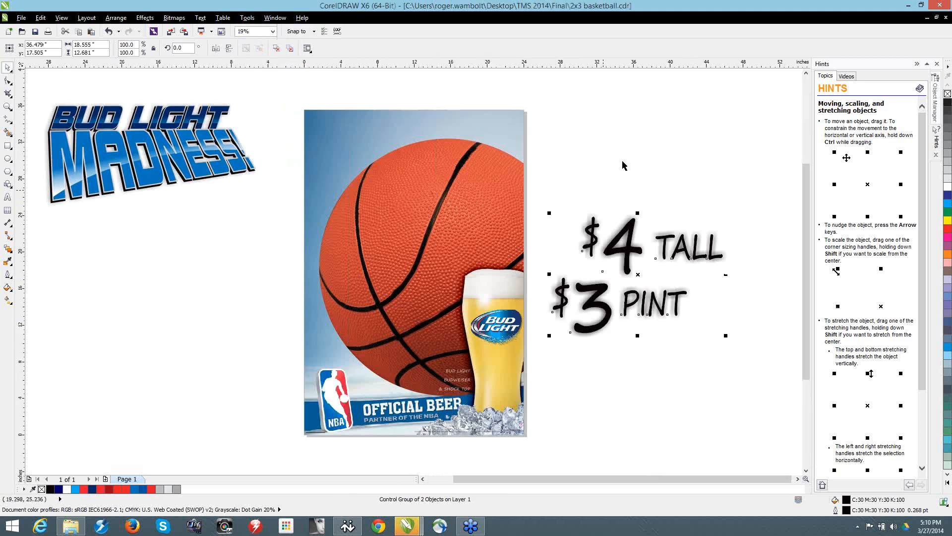
pyautogui.moveTo(544, 192); pyautogui.dragTo(750, 373)
pyautogui.moveTo(410, 516)
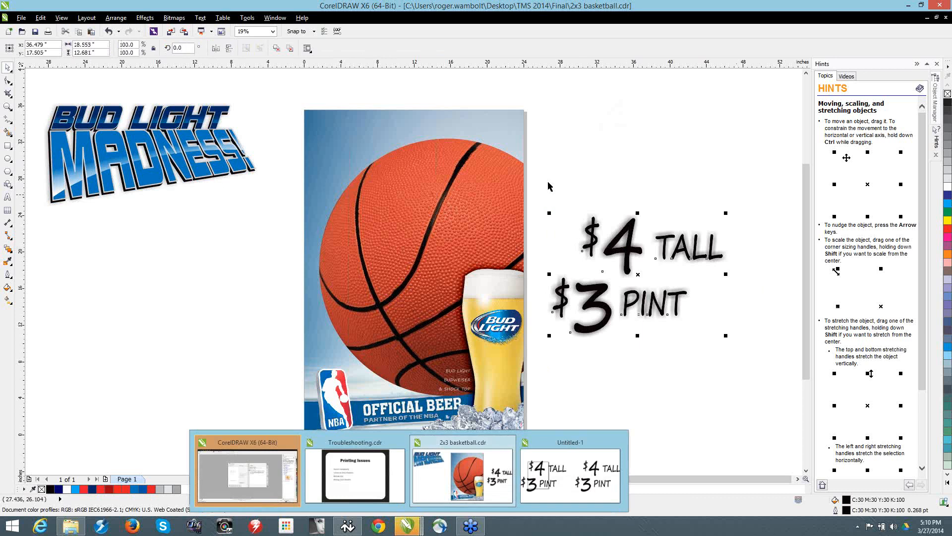
pyautogui.moveTo(540, 192); pyautogui.dragTo(738, 392)
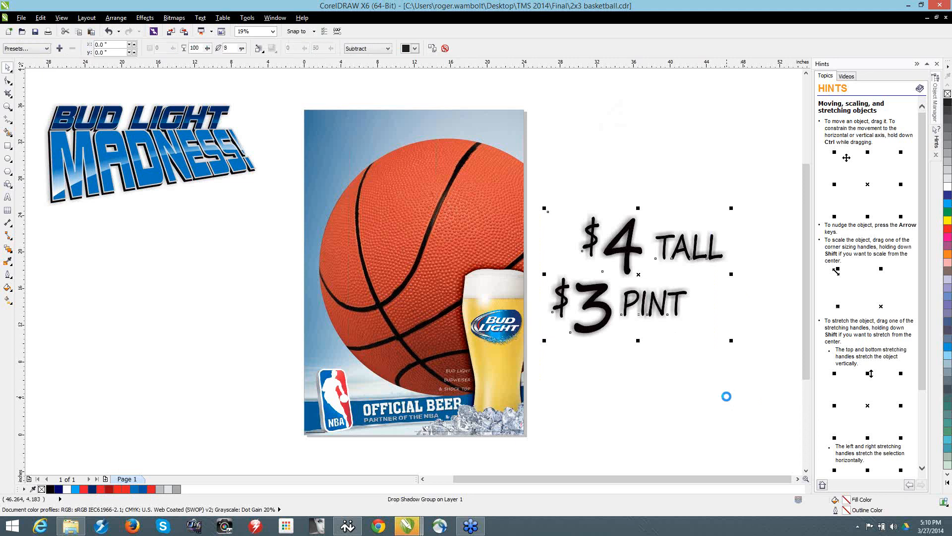
# Step: Replace the shadowless price texts in Untitled-1 with the drop-shadowed lettering and scale it down to fit the page
pyautogui.click(275, 17)
pyautogui.click(297, 193)
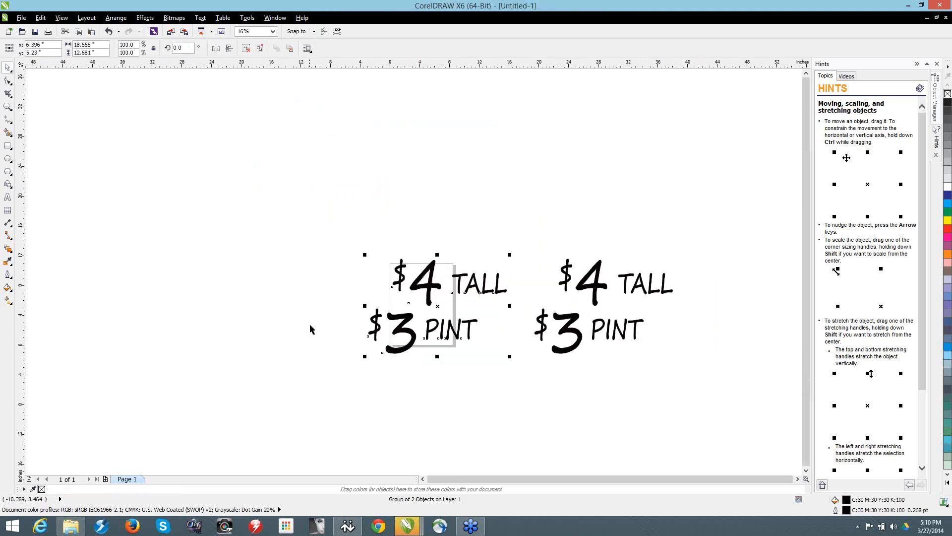
pyautogui.moveTo(264, 197); pyautogui.dragTo(750, 450)
pyautogui.press('Delete')
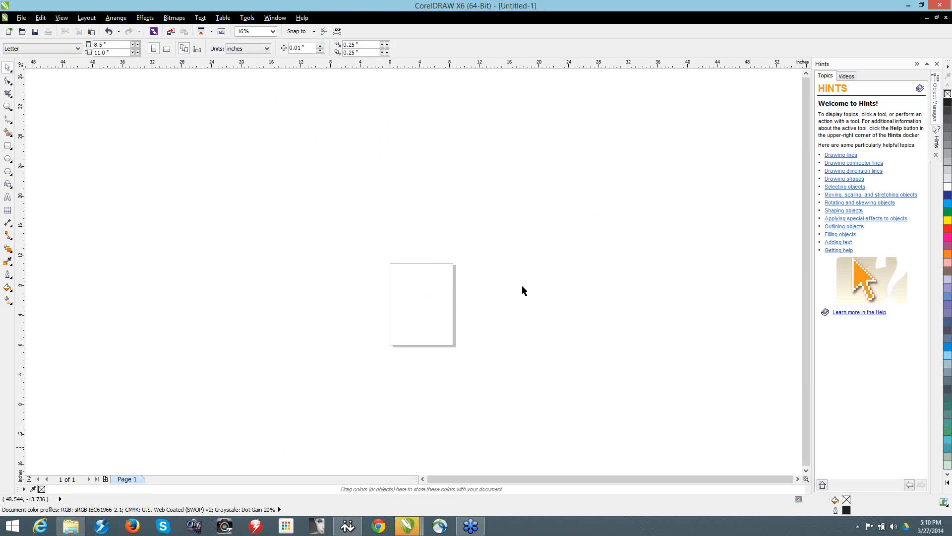
pyautogui.hotkey('ctrl', 'z')
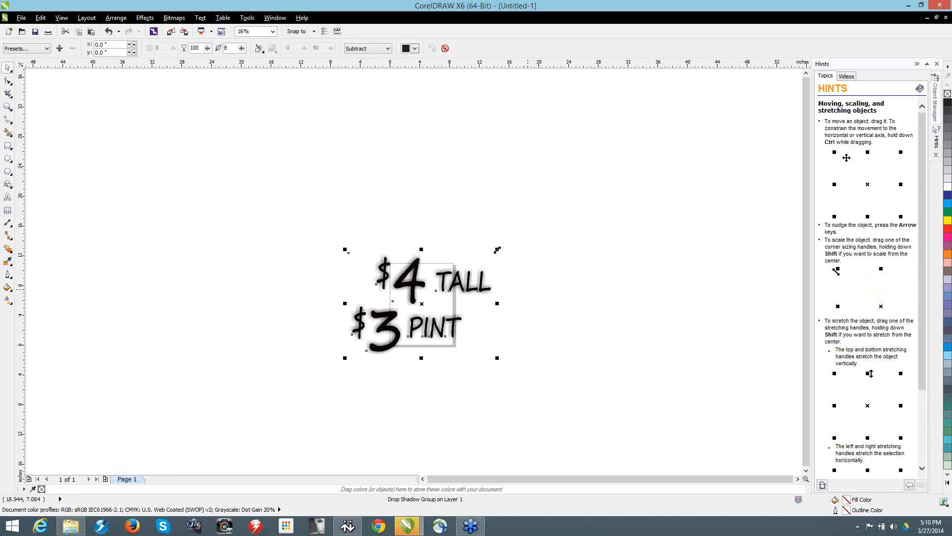
pyautogui.moveTo(497, 250); pyautogui.dragTo(449, 282)
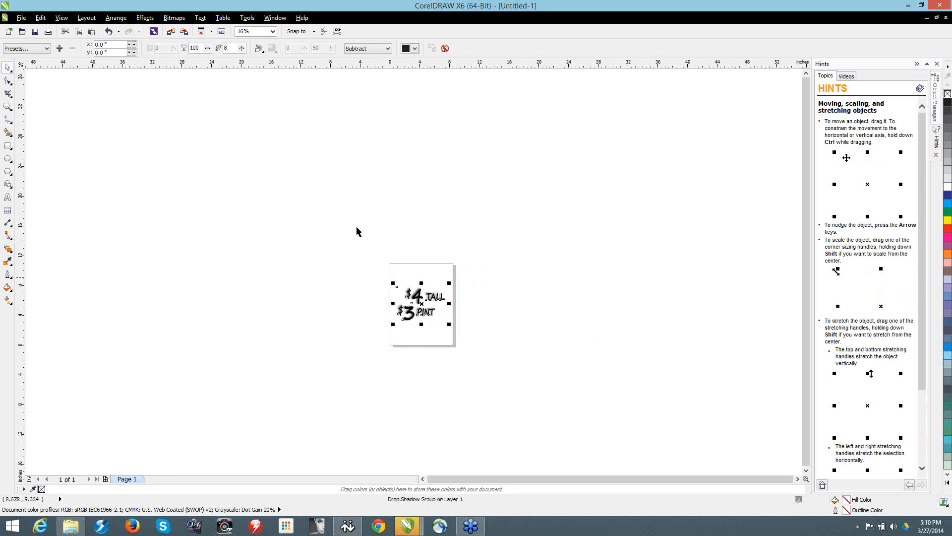
# Step: Print the document to a Device Independent PostScript File saved as Untitled-1.ps on the Desktop
pyautogui.click(47, 32)
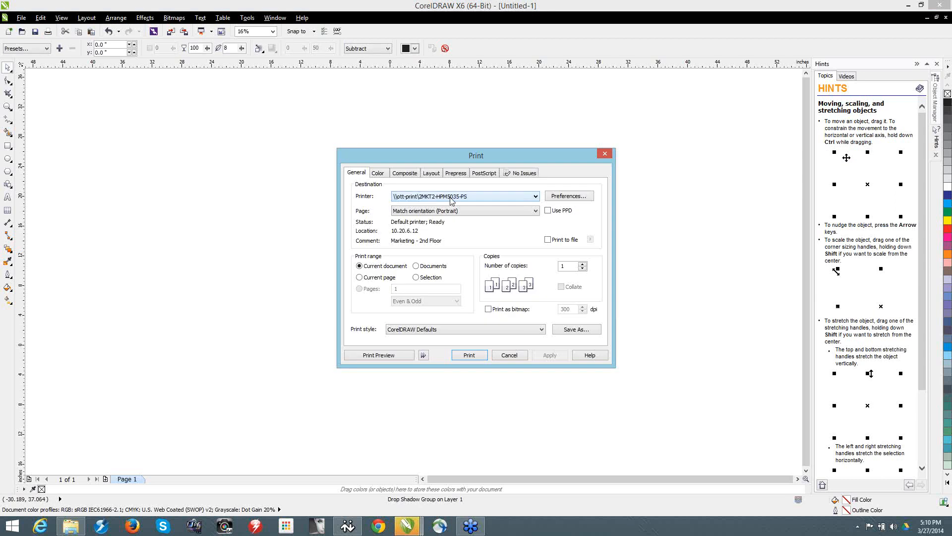
pyautogui.click(451, 197)
pyautogui.click(464, 205)
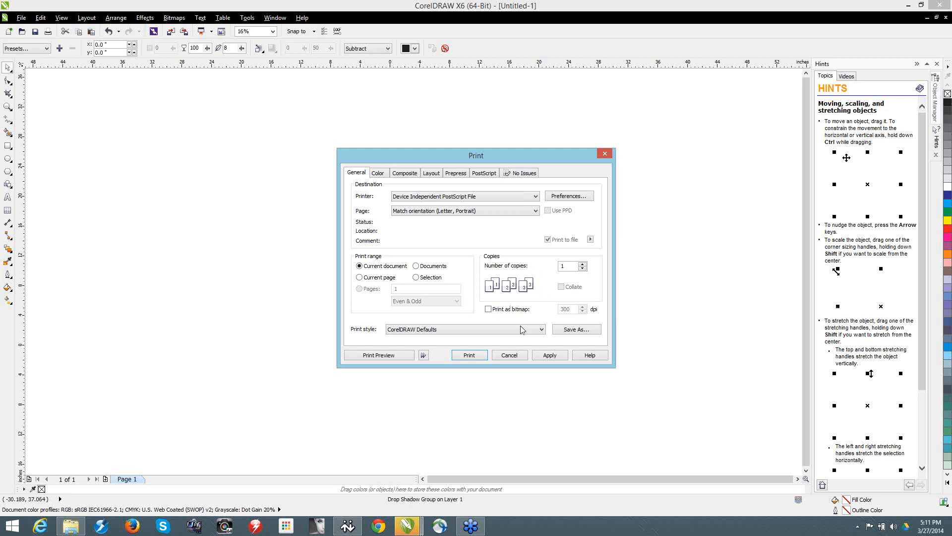
pyautogui.click(476, 355)
pyautogui.click(351, 137)
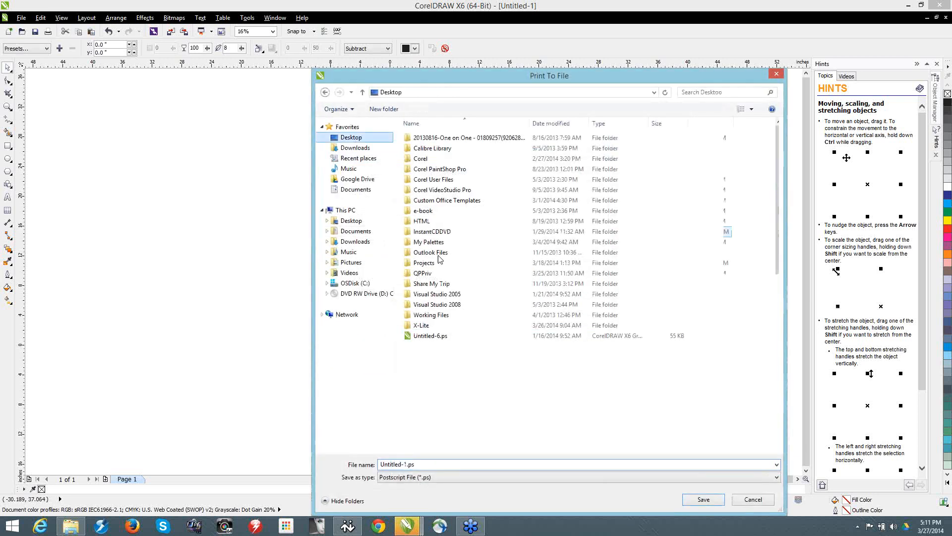
pyautogui.click(703, 501)
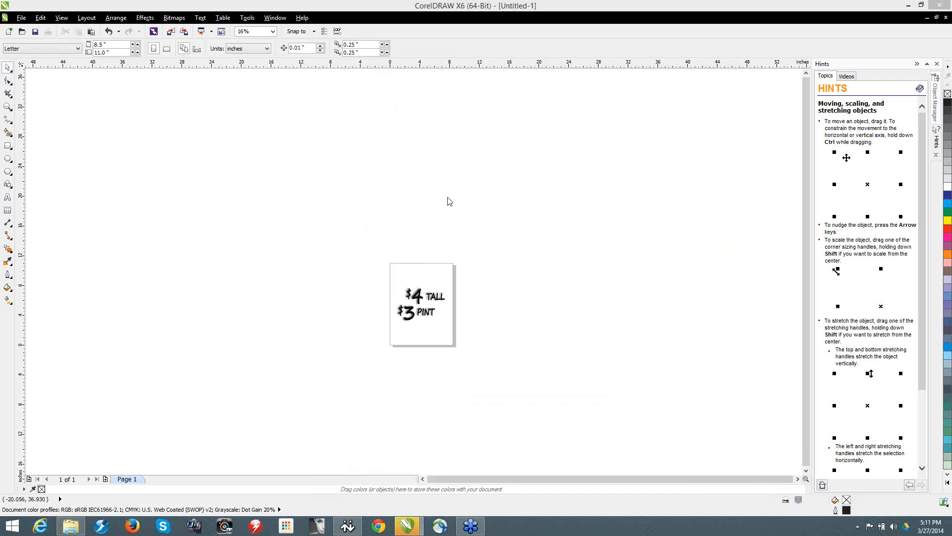
# Step: Start importing from the Desktop, sort its files by date modified, and select Untitled-1.ps
pyautogui.hotkey('ctrl', 'i')
pyautogui.click(351, 137)
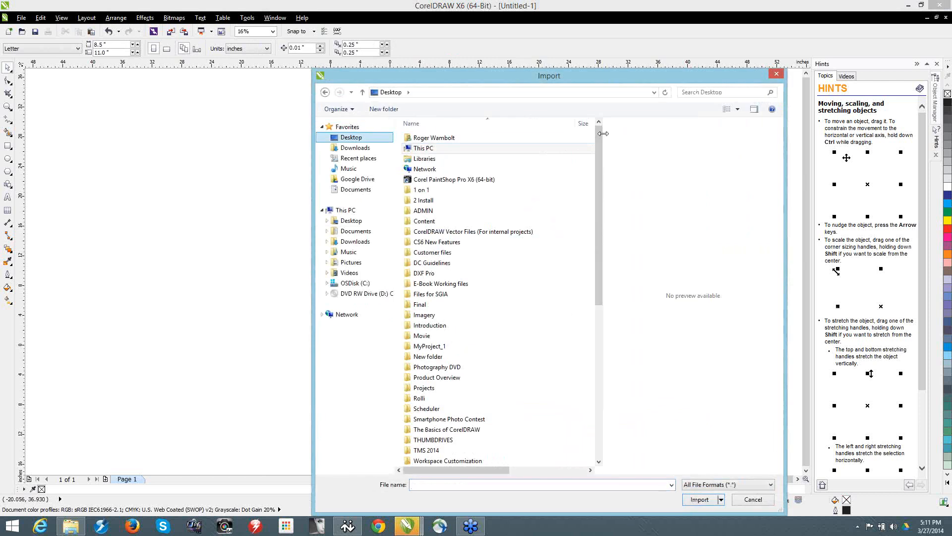
pyautogui.moveTo(603, 134); pyautogui.dragTo(744, 134)
pyautogui.click(694, 124)
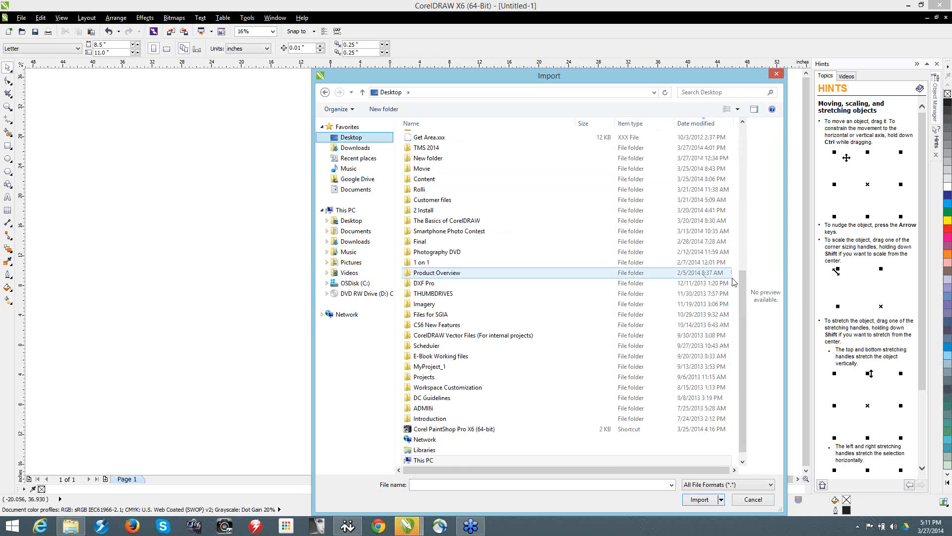
pyautogui.moveTo(743, 283); pyautogui.dragTo(743, 131)
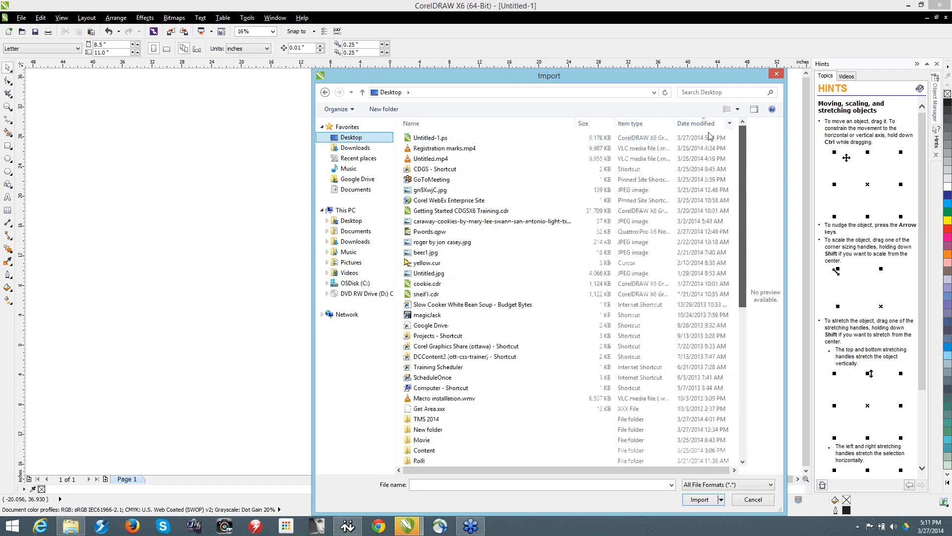
pyautogui.click(437, 139)
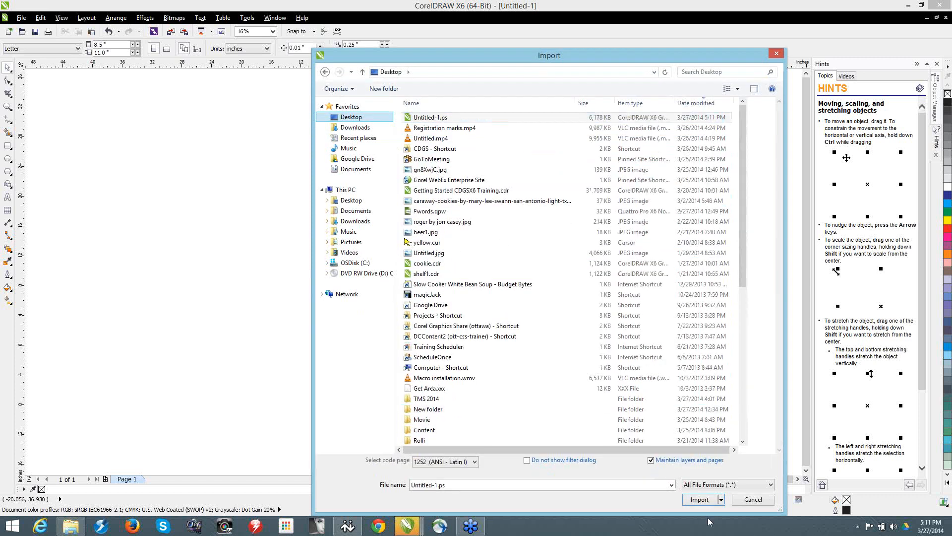
# Step: Import Untitled-1.ps in the PS, EPS, PRN - PostScript format with text imported as Text, and place it beside the page
pyautogui.click(721, 500)
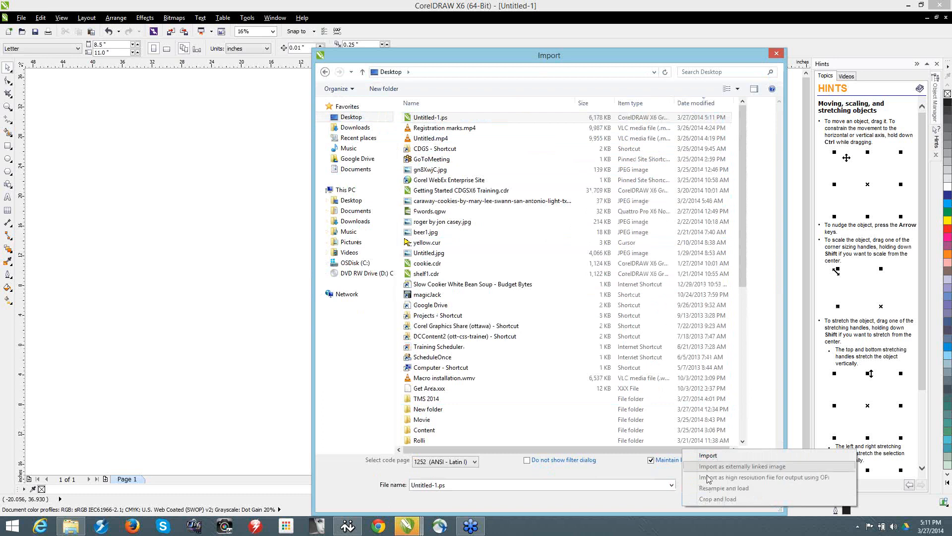
pyautogui.click(643, 477)
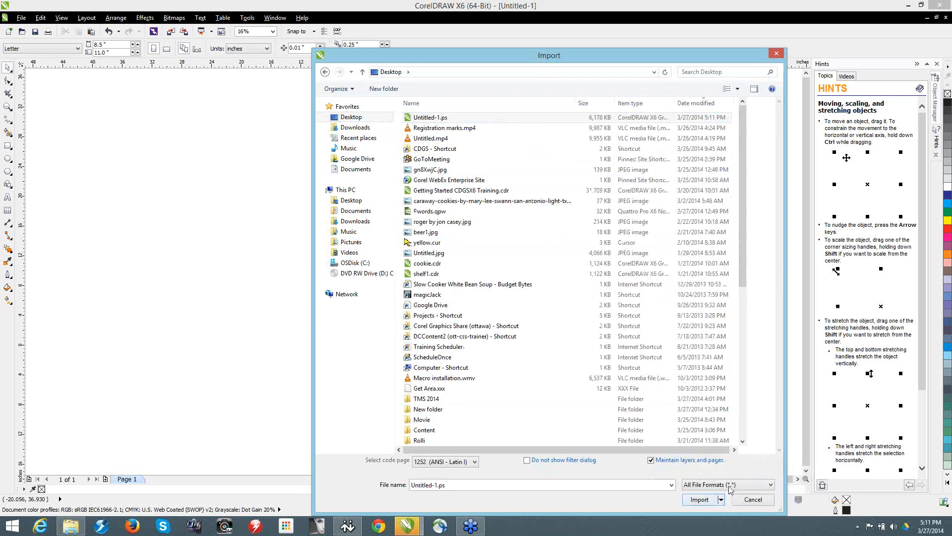
pyautogui.click(744, 485)
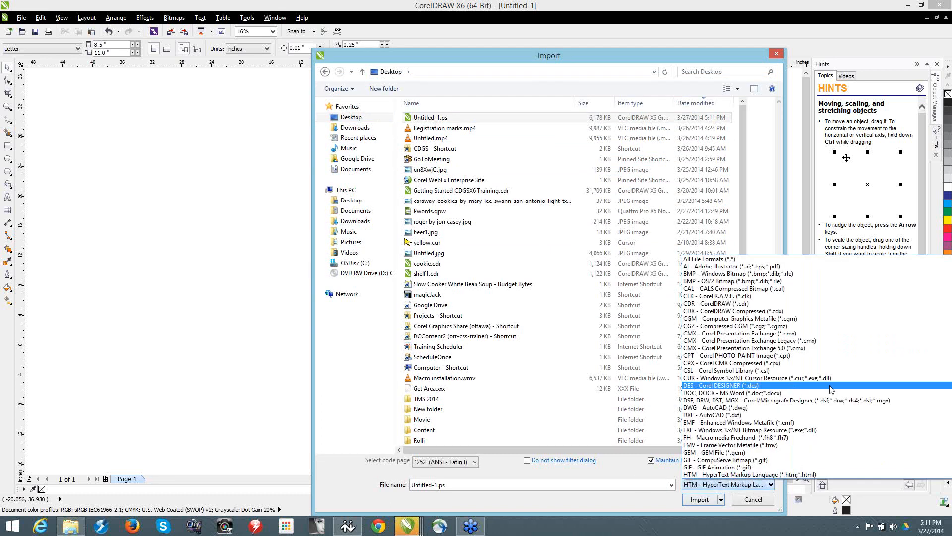
pyautogui.scroll(-12, 793, 372)
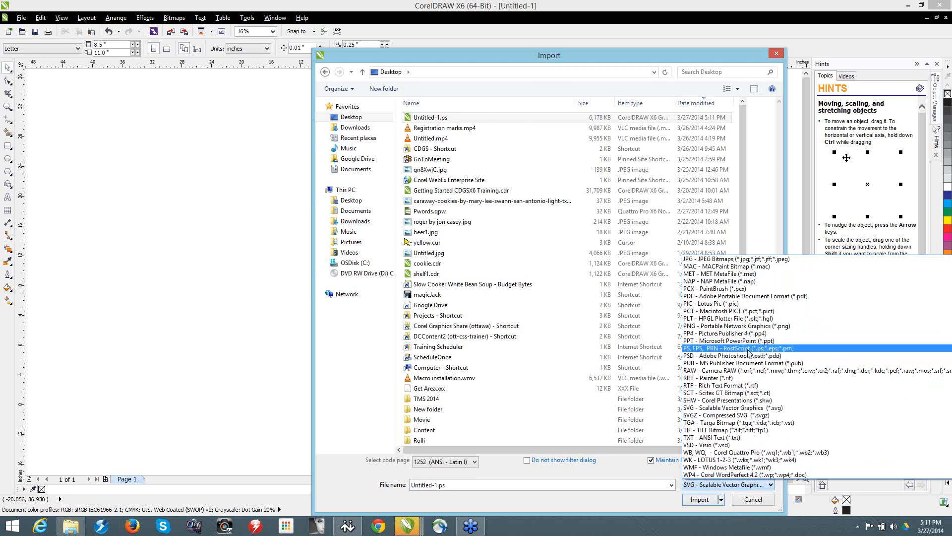
pyautogui.click(748, 349)
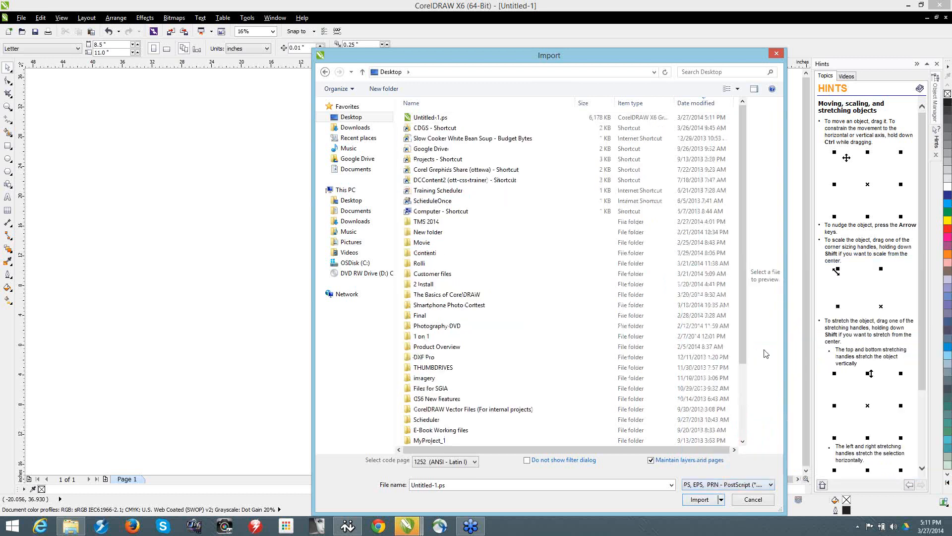
pyautogui.click(445, 119)
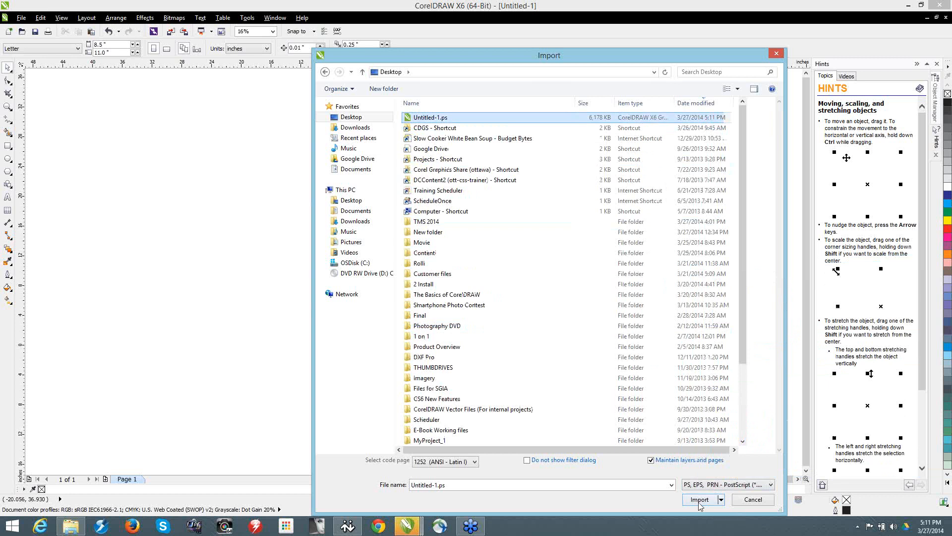
pyautogui.click(699, 500)
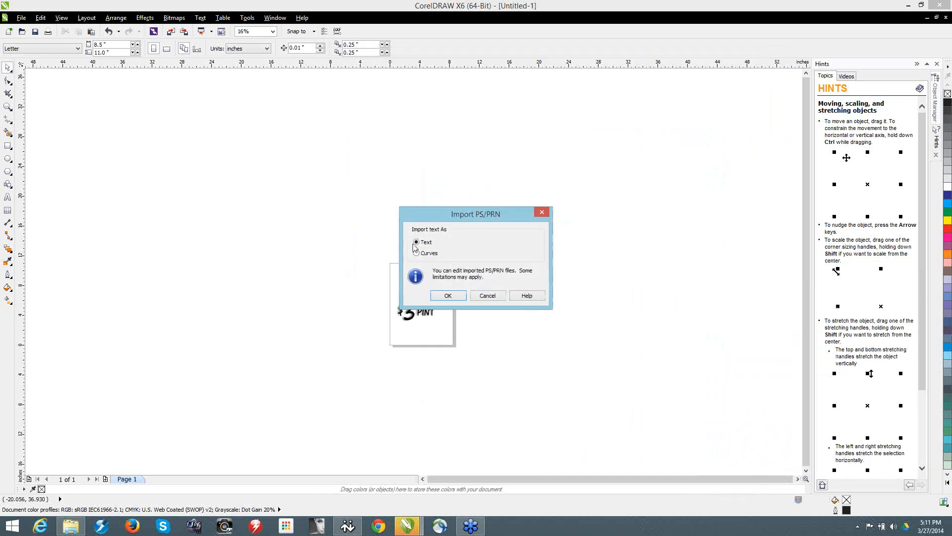
pyautogui.click(452, 296)
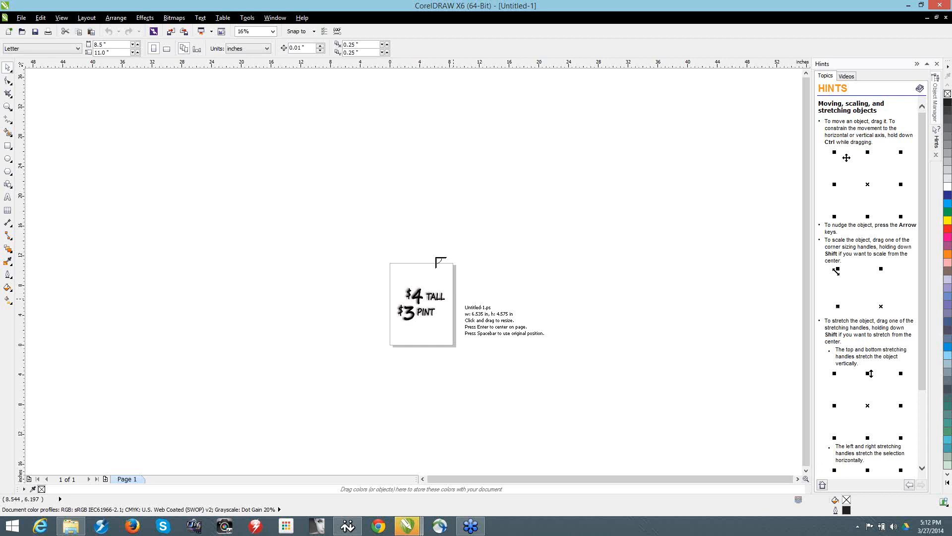
pyautogui.click(489, 269)
# Step: Ungroup the imported PostScript artwork and examine the word TALL and its shadow closely in wireframe view
pyautogui.scroll(4, 542, 286)
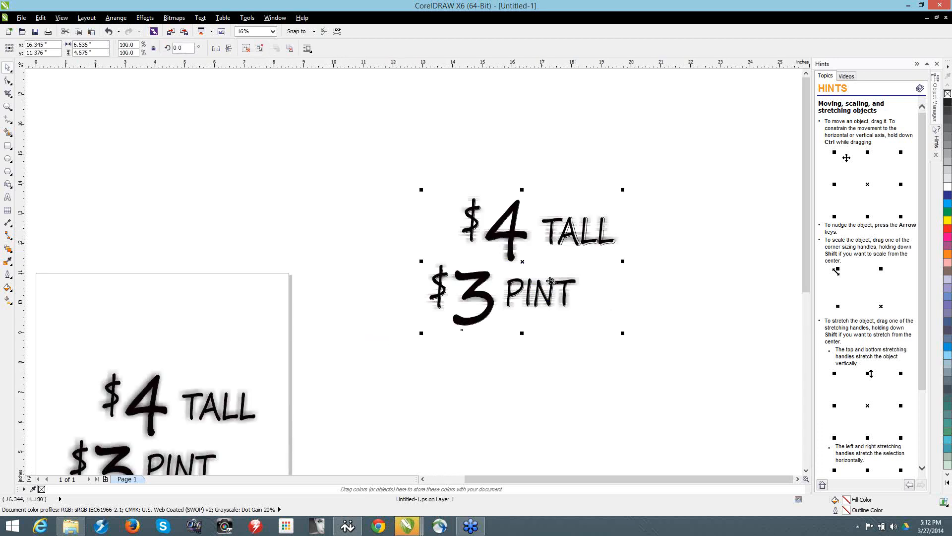
pyautogui.click(247, 50)
pyautogui.click(254, 69)
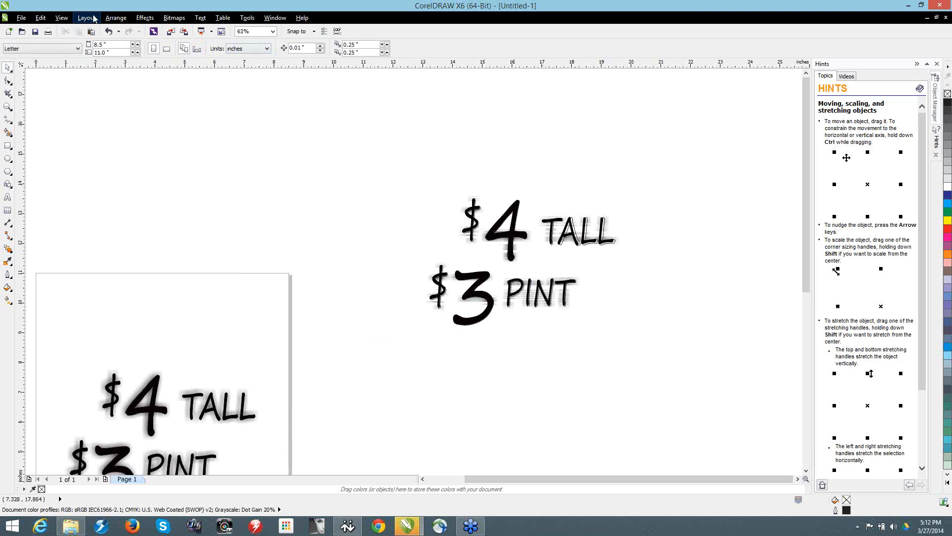
pyautogui.click(61, 18)
pyautogui.click(82, 40)
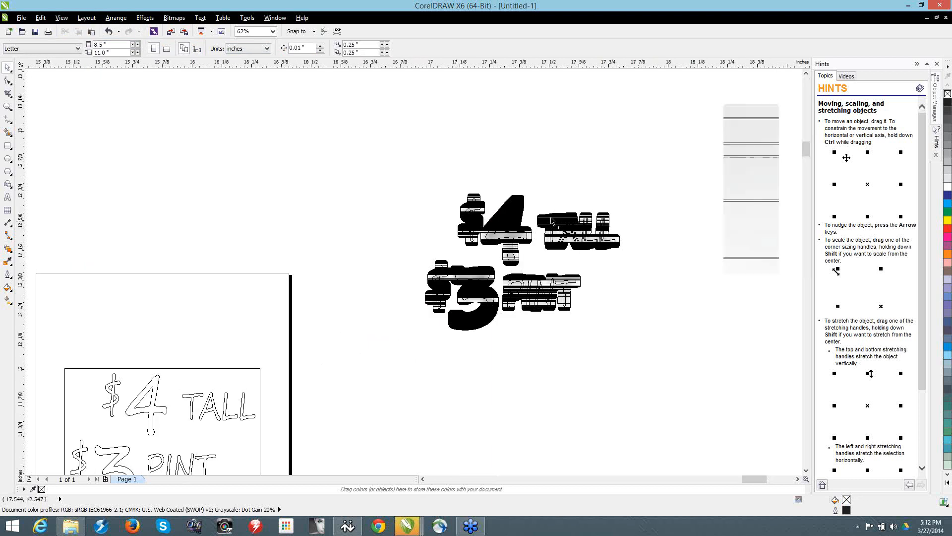
pyautogui.scroll(10, 555, 251)
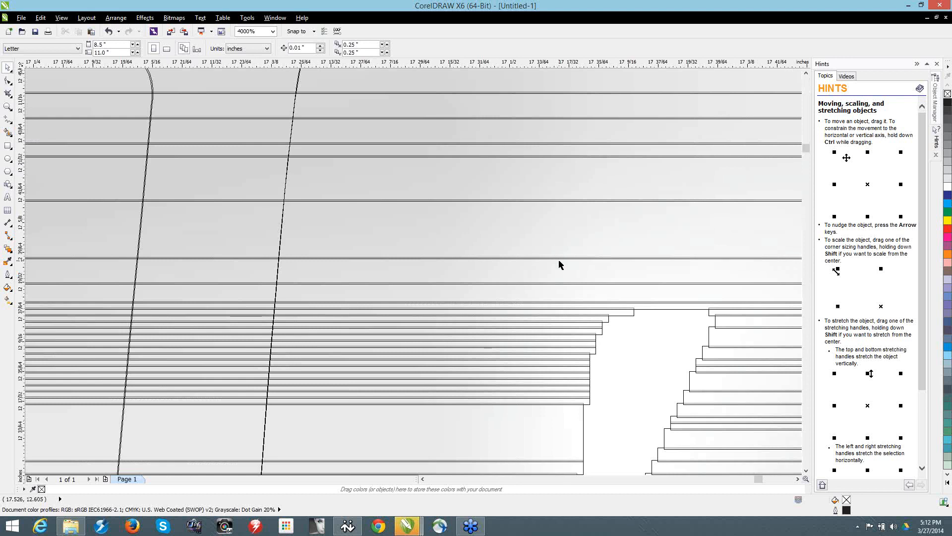
# Step: Switch to 2x3 basketball.cdr and delete the black price lettering with its drop shadow beside the poster
pyautogui.click(276, 18)
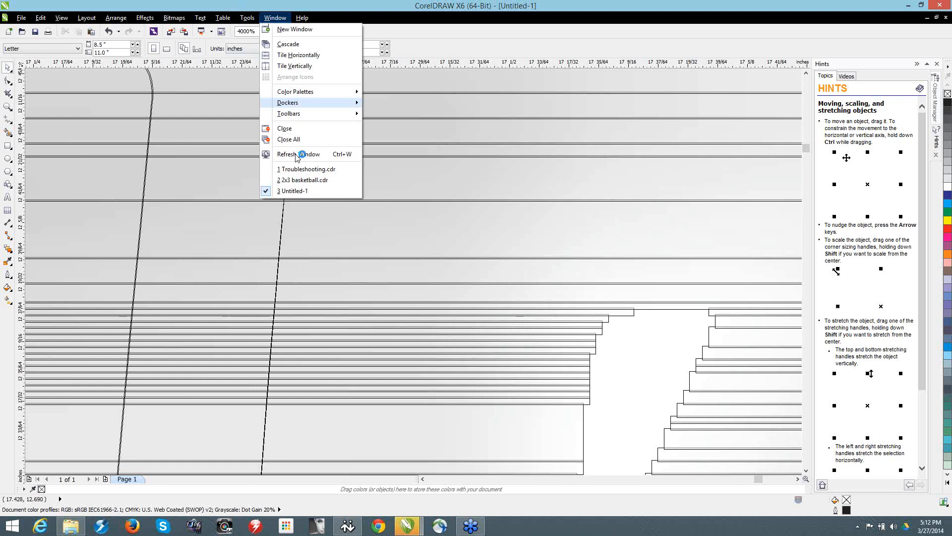
pyautogui.click(313, 181)
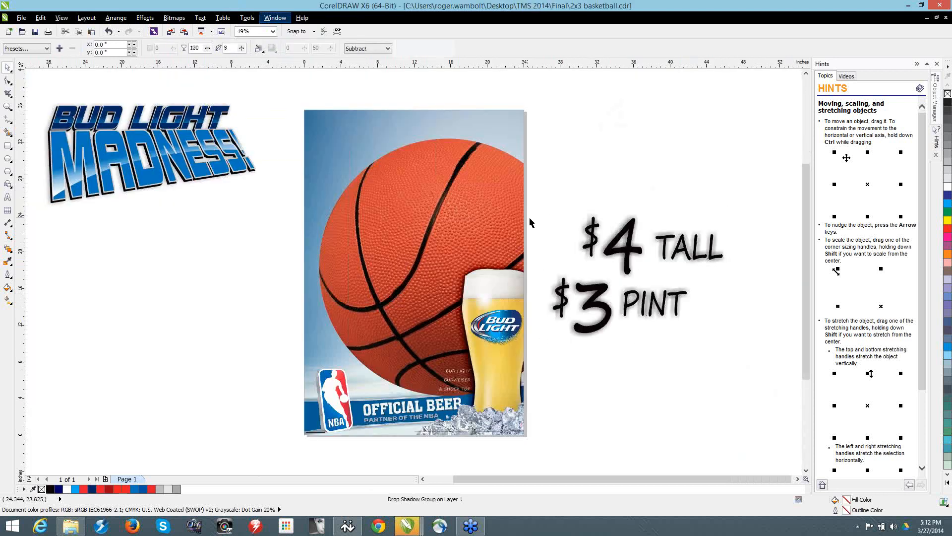
pyautogui.press('Delete')
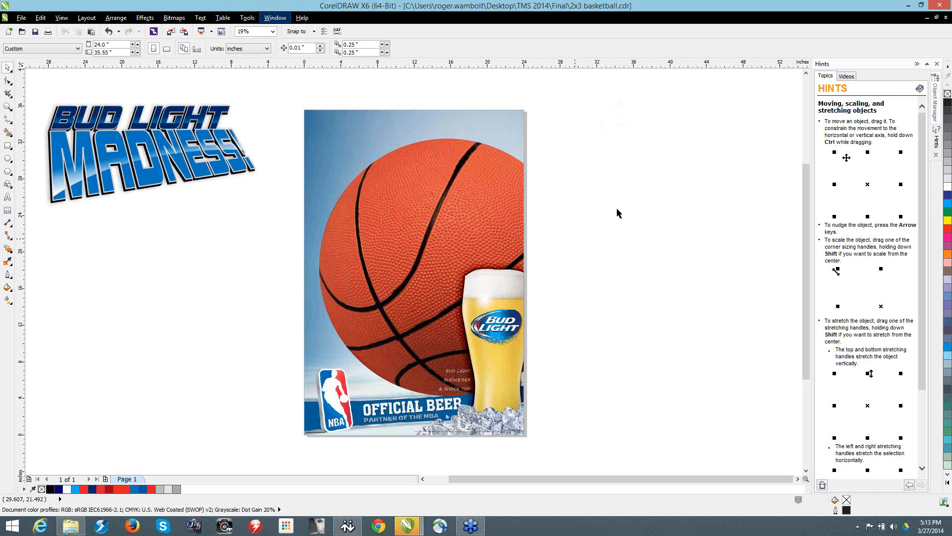
# Step: Create a new layer named POrint on Page 1
pyautogui.click(935, 99)
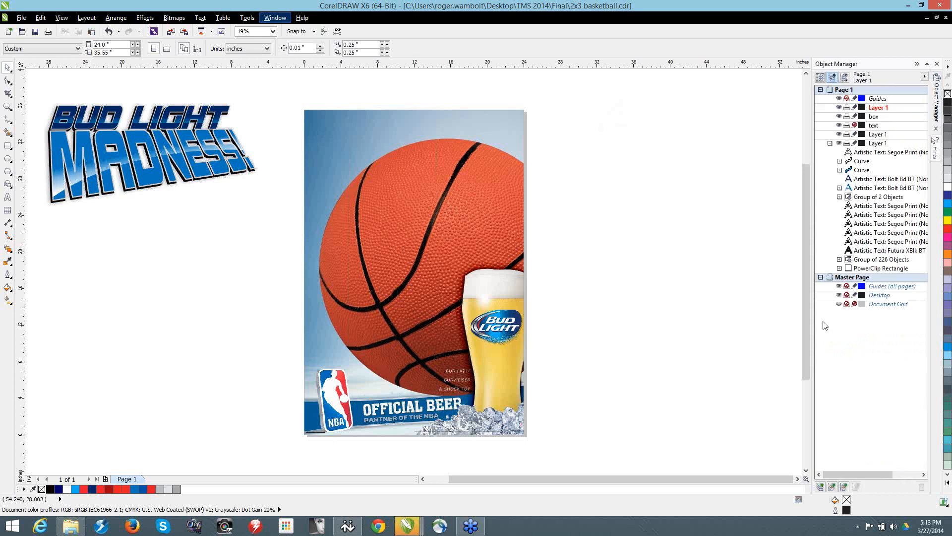
pyautogui.click(924, 78)
pyautogui.click(856, 80)
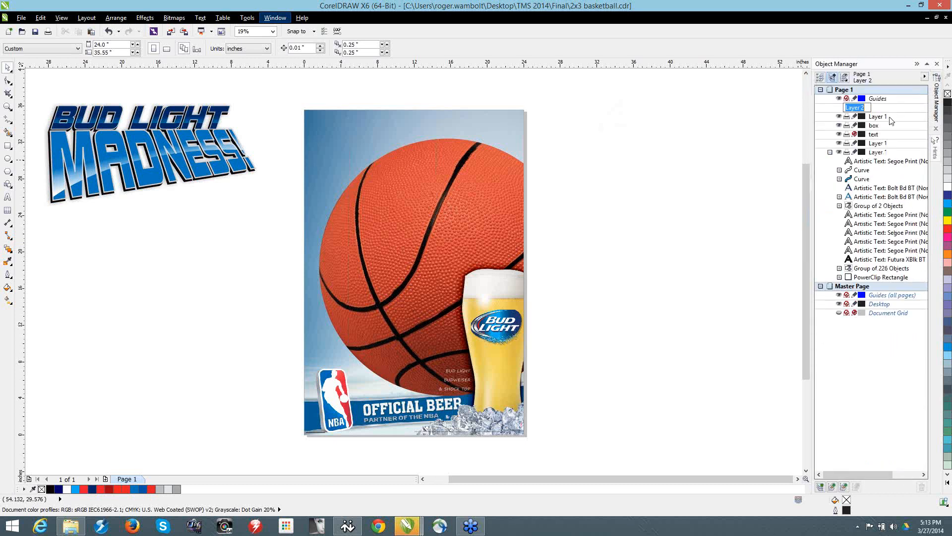
pyautogui.write('R')
pyautogui.press('BackSpace')
pyautogui.write('POrint')
pyautogui.press('Return')
# Step: Duplicate the poster artwork onto the POrint layer with 0.25" horizontal and vertical offsets, and disable printing of the original artwork's Layer 1
pyautogui.click(449, 168)
pyautogui.moveTo(284, 98)
pyautogui.mouseDown()
pyautogui.moveTo(368, 232)
pyautogui.moveTo(636, 476)
pyautogui.mouseUp()
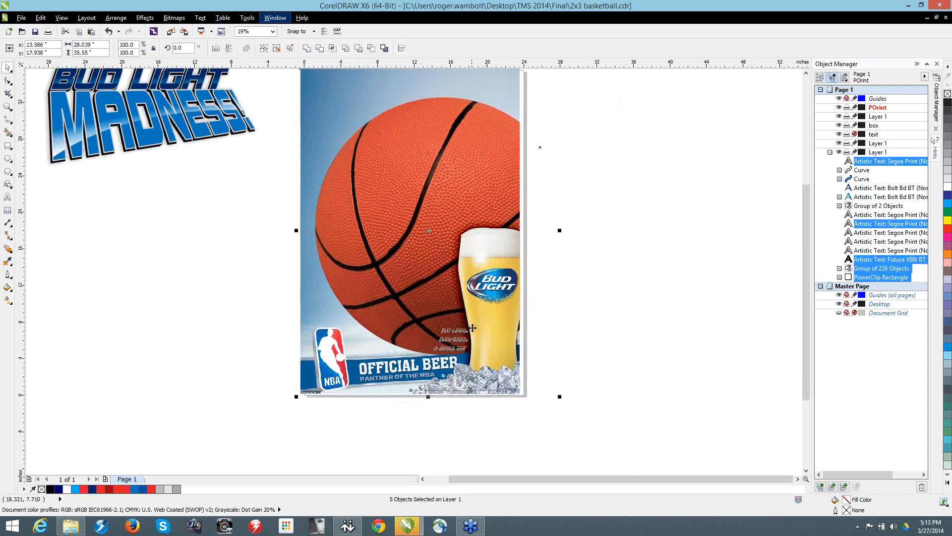
pyautogui.hotkey('ctrl', 'd')
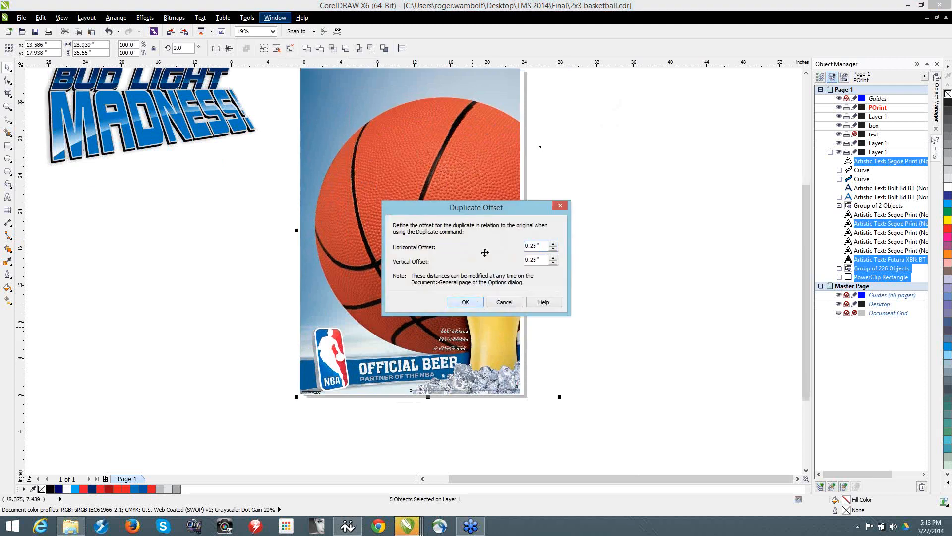
pyautogui.press('Return')
pyautogui.moveTo(873, 107); pyautogui.dragTo(874, 107)
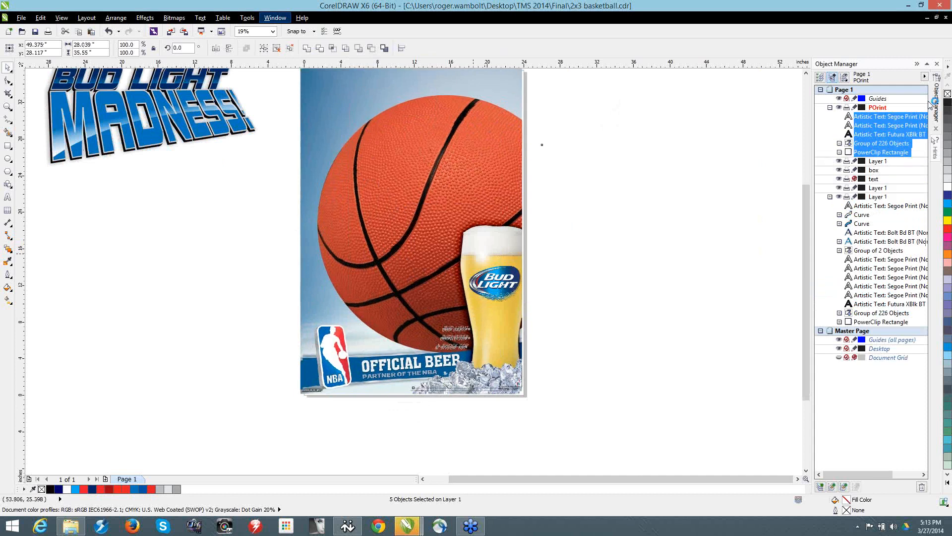
pyautogui.click(847, 197)
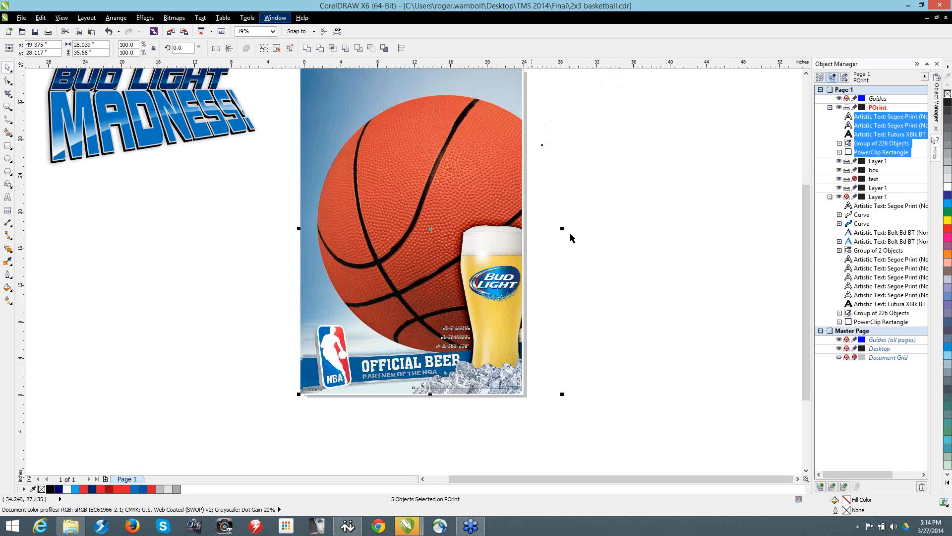
pyautogui.click(603, 307)
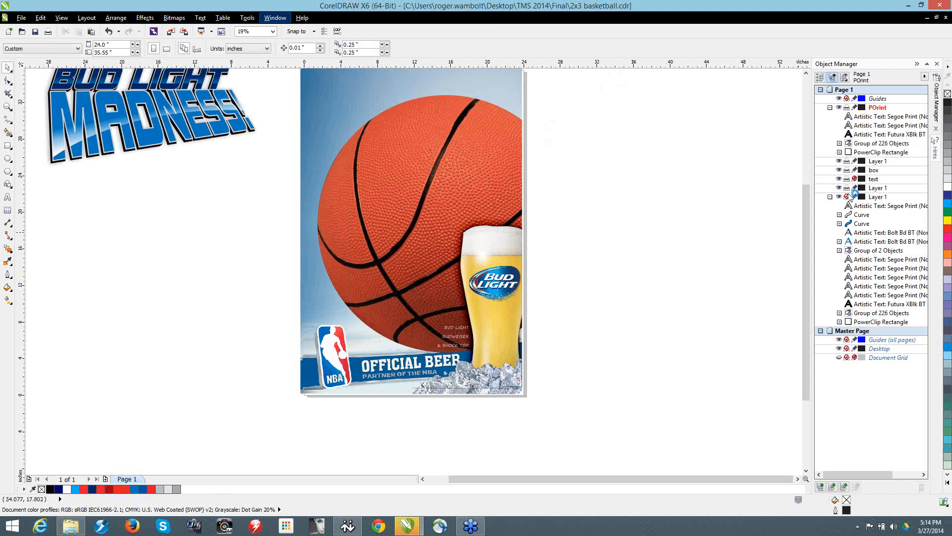
# Step: Enter the poster's PowerClip contents on the POrint layer and move the beer glass curve off the page, above and beside the bottles
pyautogui.click(408, 237)
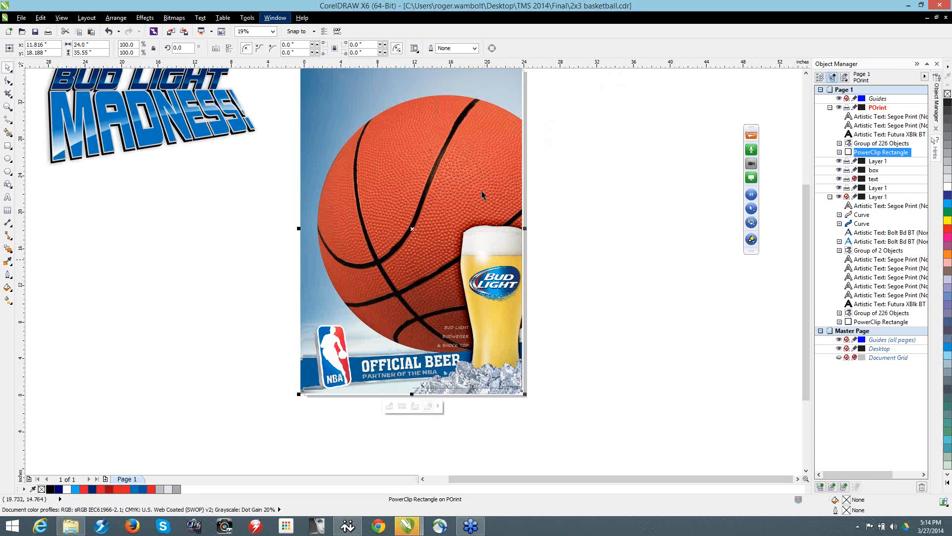
pyautogui.click(494, 219)
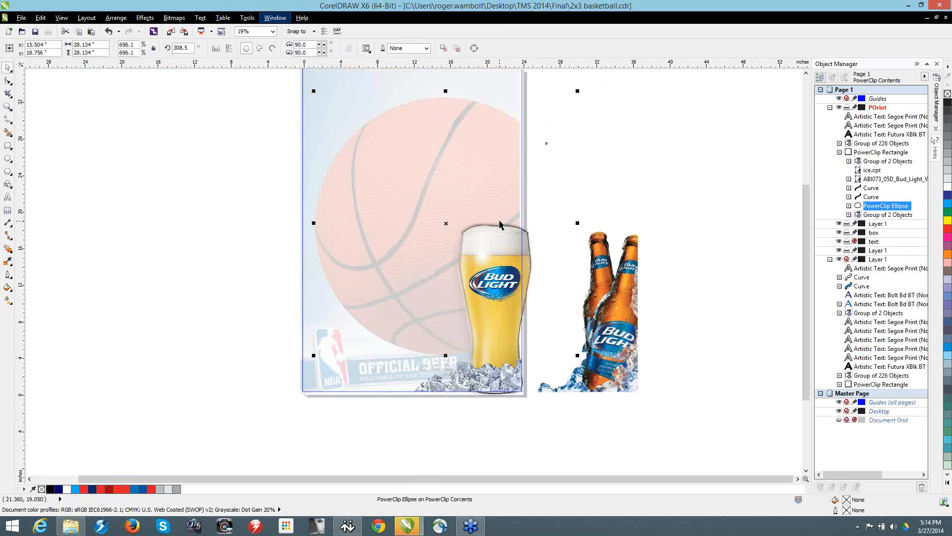
pyautogui.moveTo(674, 202)
pyautogui.mouseDown()
pyautogui.moveTo(514, 473)
pyautogui.moveTo(520, 456)
pyautogui.mouseUp()
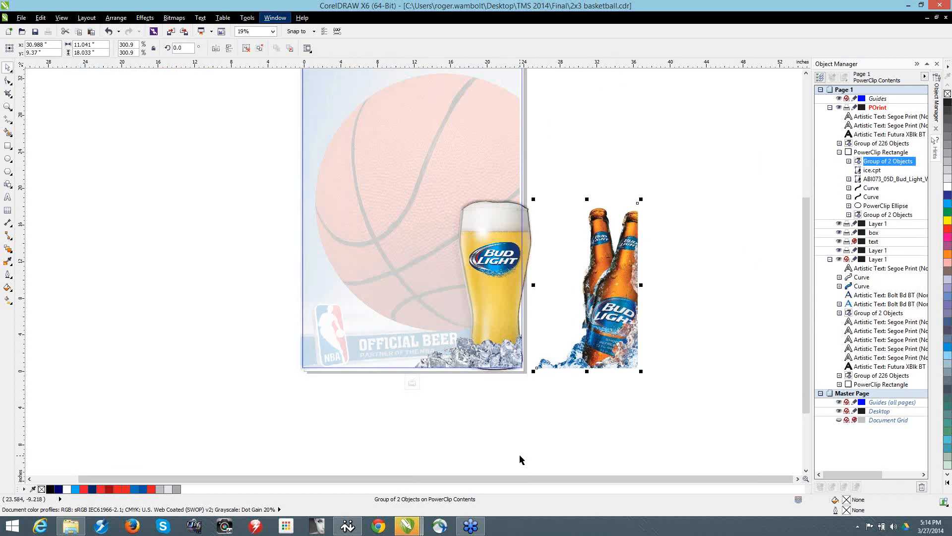
pyautogui.keyDown('ctrl'); pyautogui.click(520, 456); pyautogui.keyUp('ctrl')
pyautogui.moveTo(479, 224); pyautogui.dragTo(661, 124)
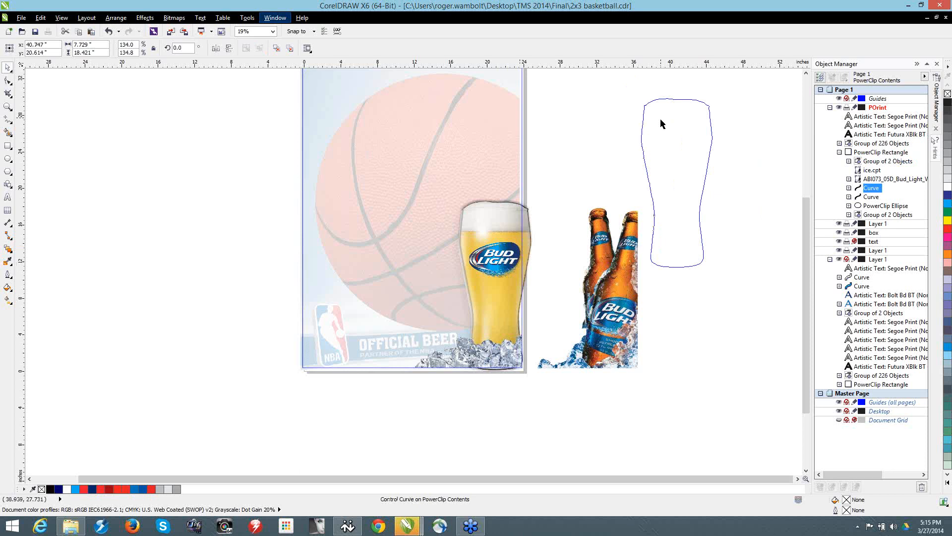
pyautogui.moveTo(661, 123); pyautogui.dragTo(661, 120)
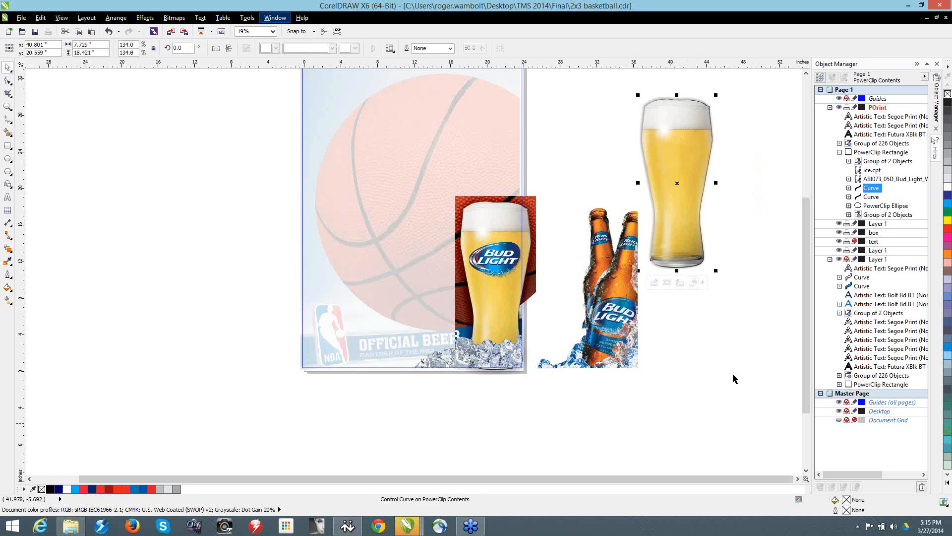
# Step: Add the Break Drop Shadow Group Apart command to the property bar and apply it to the moved beer glass
pyautogui.click(702, 212)
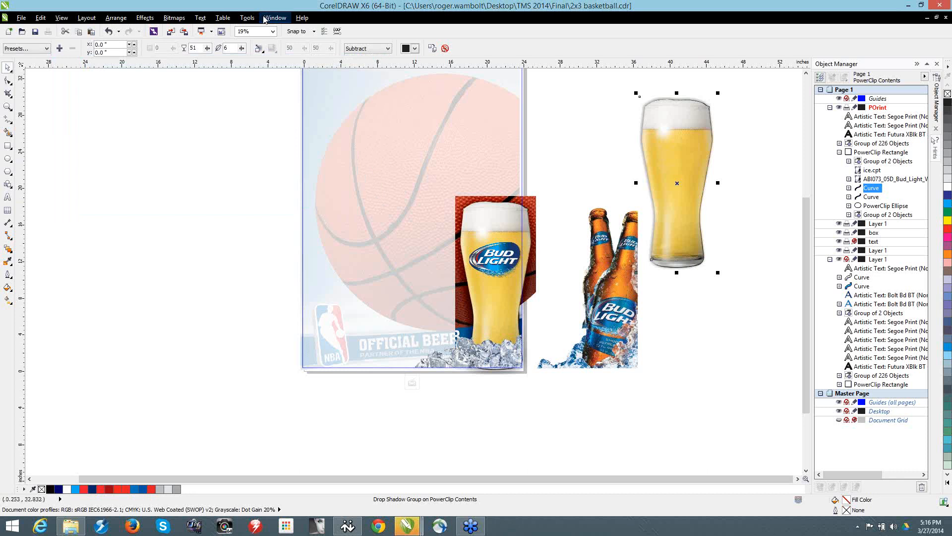
pyautogui.click(114, 18)
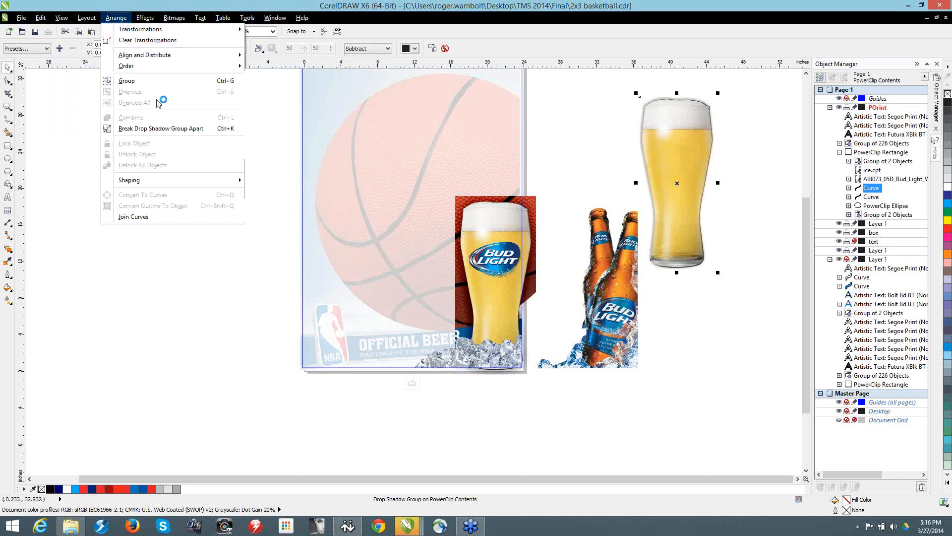
pyautogui.click(155, 130)
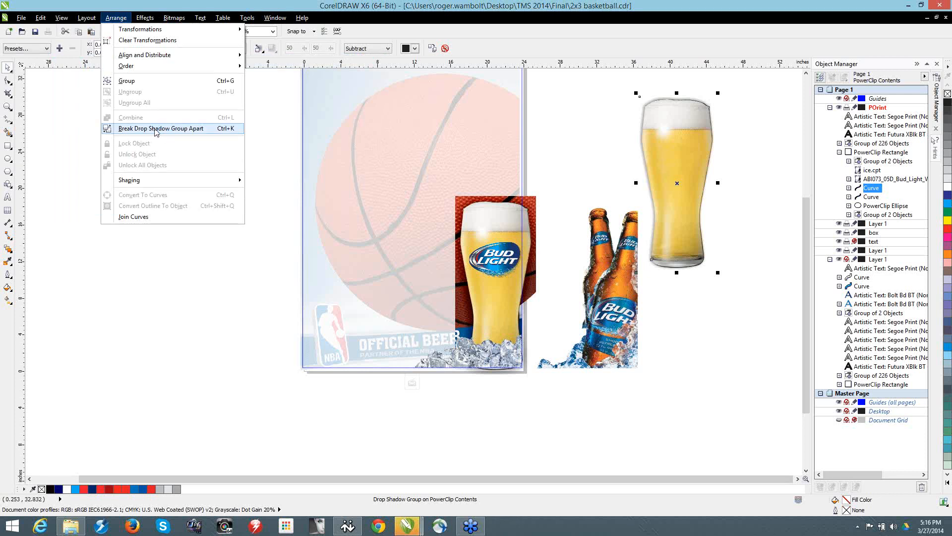
pyautogui.moveTo(155, 130); pyautogui.dragTo(575, 102)
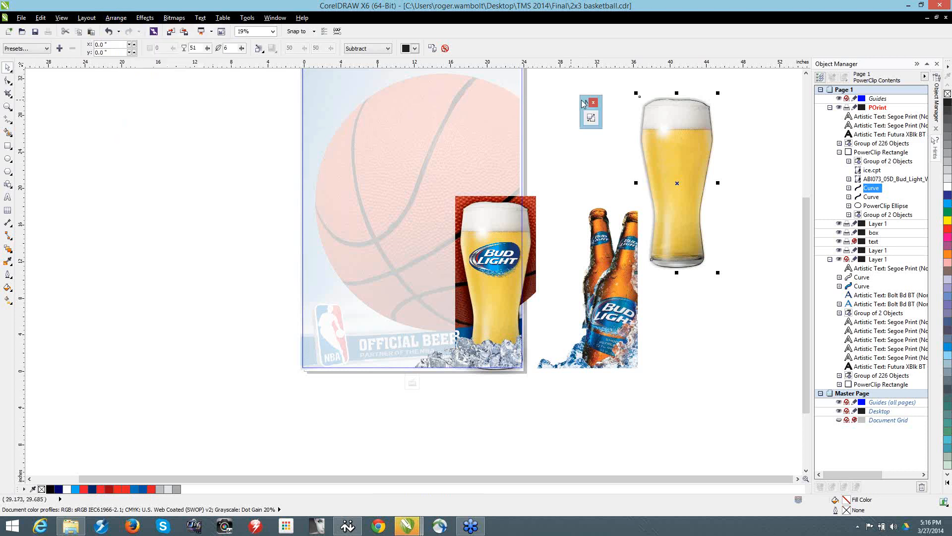
pyautogui.rightClick(584, 50)
pyautogui.click(585, 50)
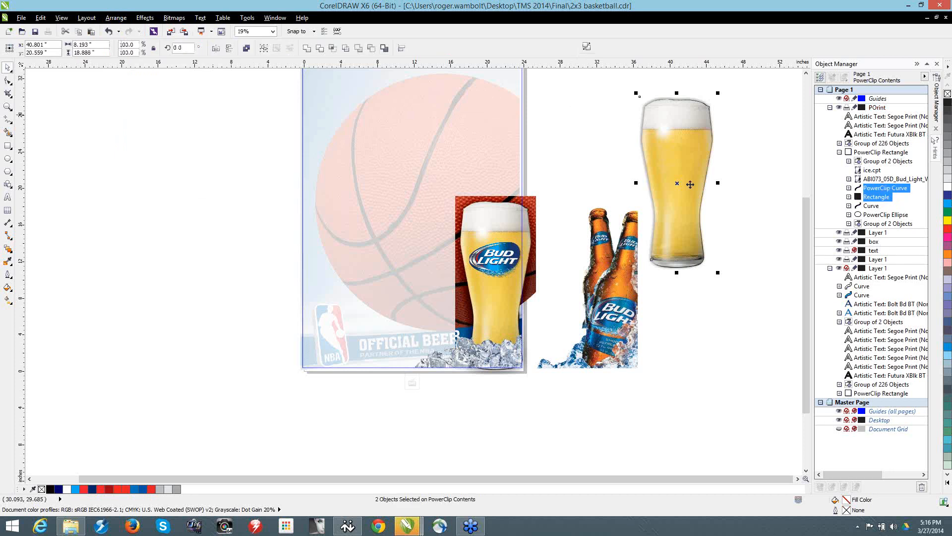
# Step: Move the glass and its shadow lower beside the bottles, and pull the glass away from the separated shadow
pyautogui.click(747, 284)
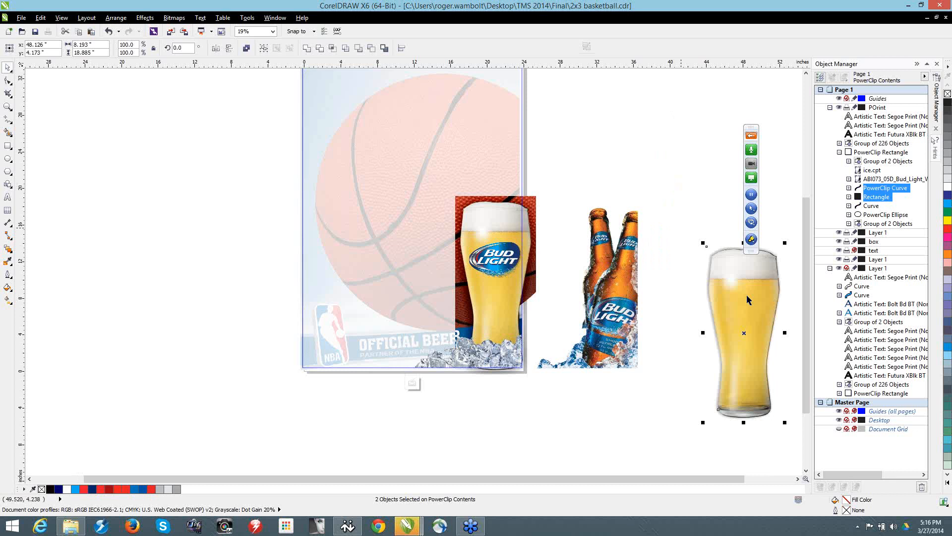
pyautogui.click(748, 298)
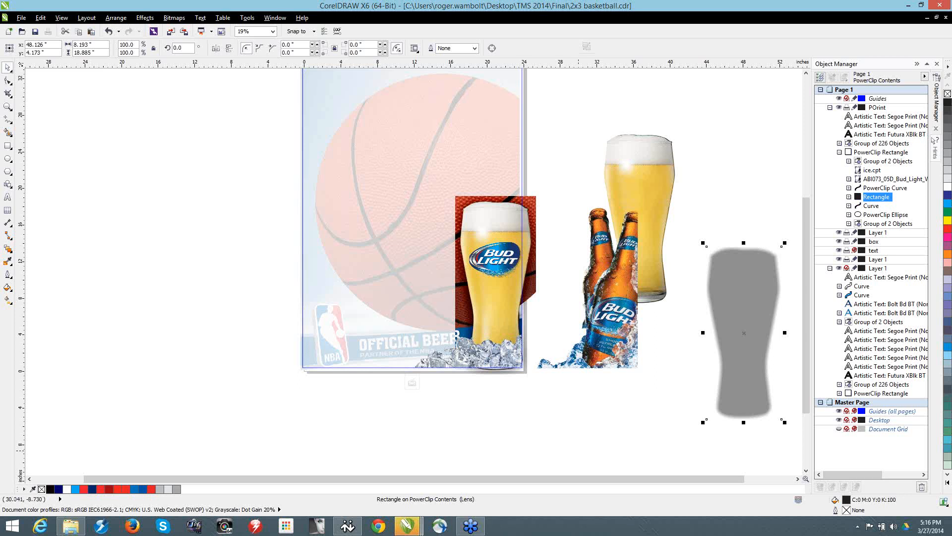
# Step: Examine the Bud Light logo on the poster's remaining beer glass up close and select its bitmap
pyautogui.click(479, 525)
pyautogui.scroll(3, 500, 262)
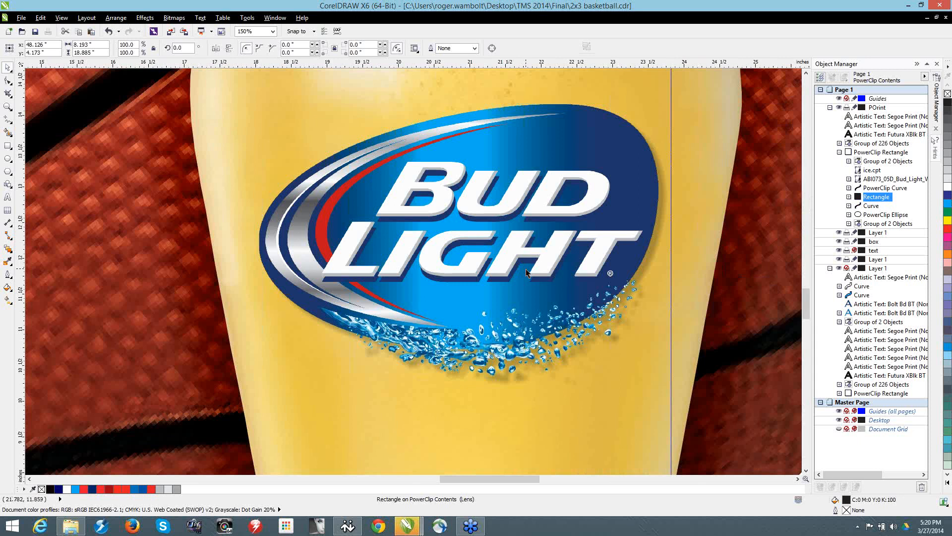
pyautogui.click(602, 151)
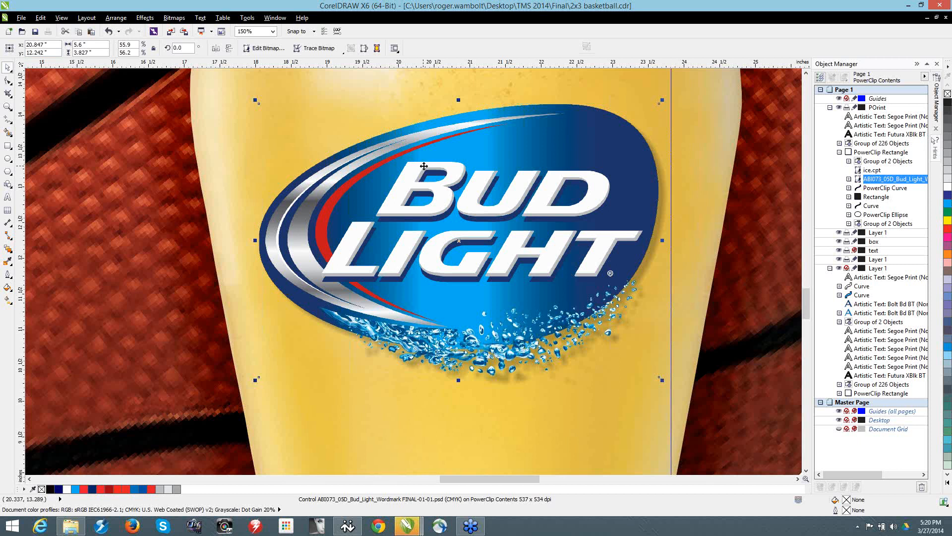
# Step: Toggle Auto increase flatness, Auto increase fountain steps and Optimize fountain fills in the PostScript print options, and dismiss the print settings without printing
pyautogui.scroll(-3, 423, 166)
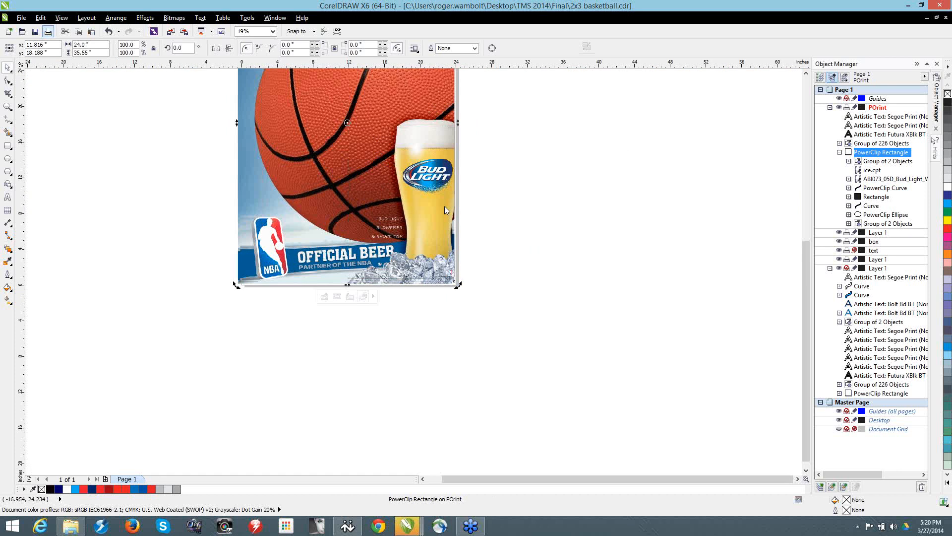
pyautogui.hotkey('ctrl', 'p')
pyautogui.click(484, 172)
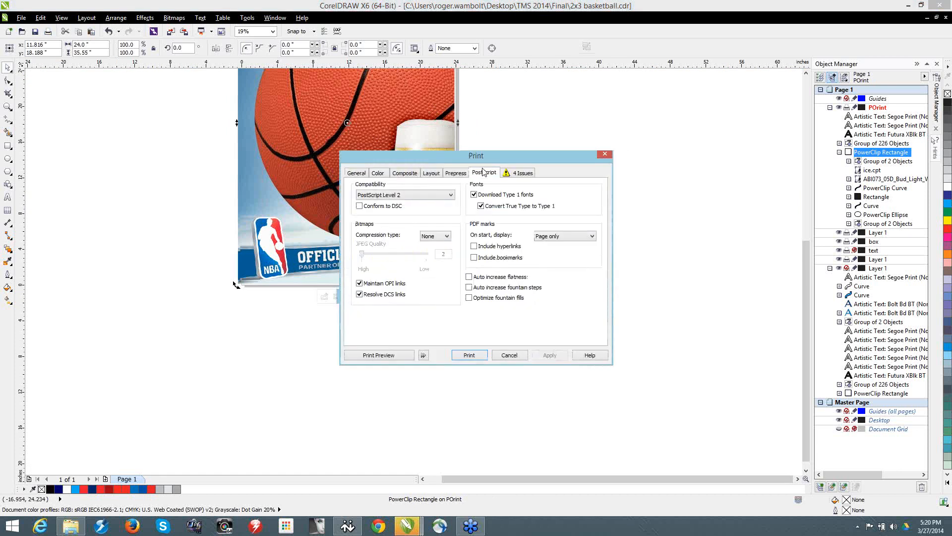
pyautogui.click(469, 276)
pyautogui.click(469, 287)
pyautogui.click(469, 298)
pyautogui.click(607, 156)
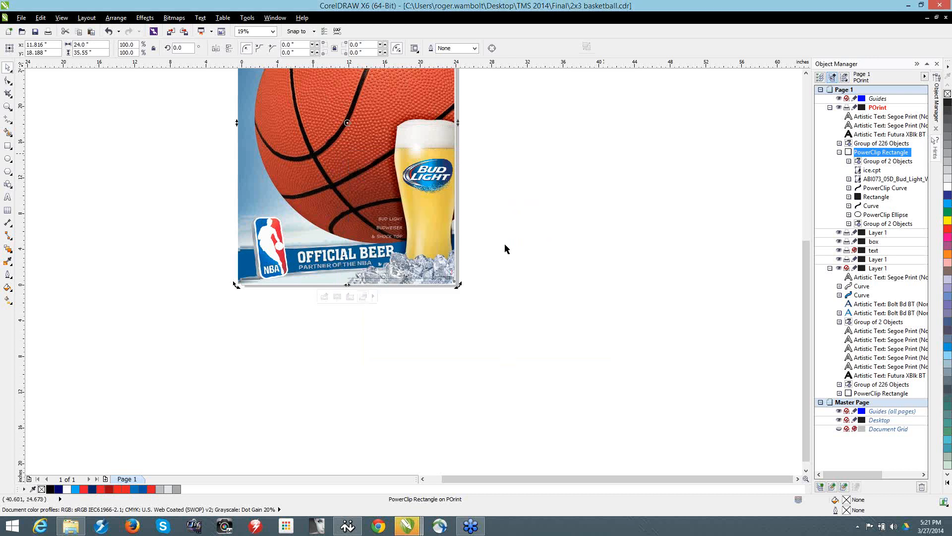
# Step: Enter the poster's PowerClip contents, move the bottle group lower and farther right off the page, and ungroup it
pyautogui.keyDown('ctrl'); pyautogui.click(382, 114); pyautogui.keyUp('ctrl')
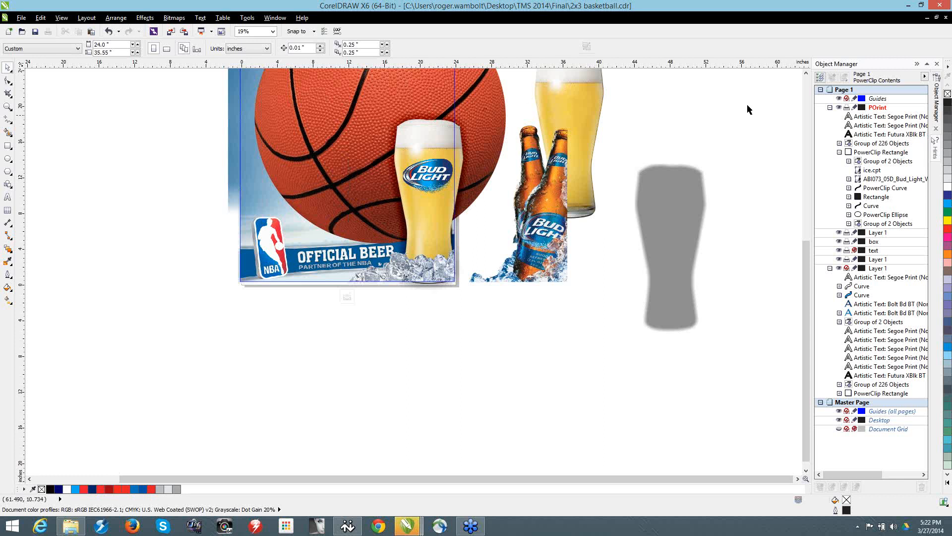
pyautogui.click(561, 241)
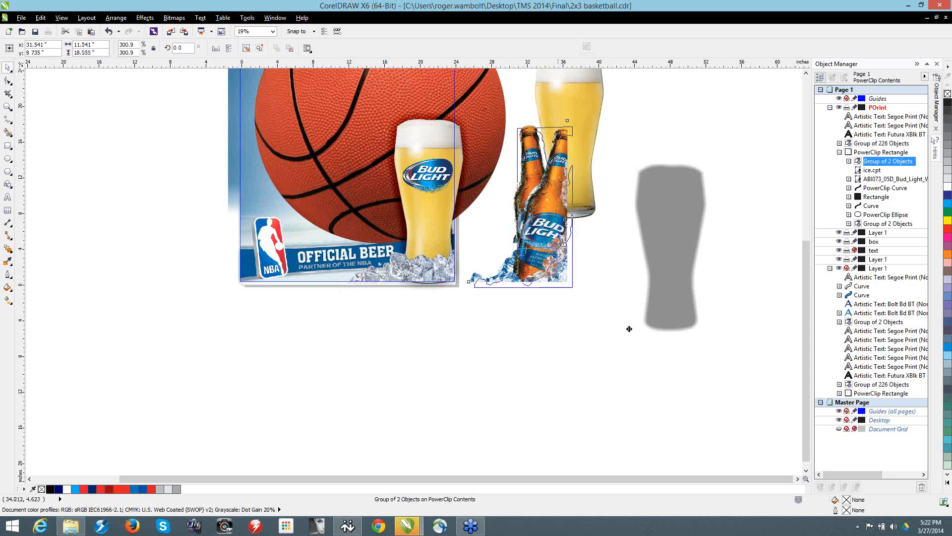
pyautogui.moveTo(547, 256); pyautogui.dragTo(628, 342)
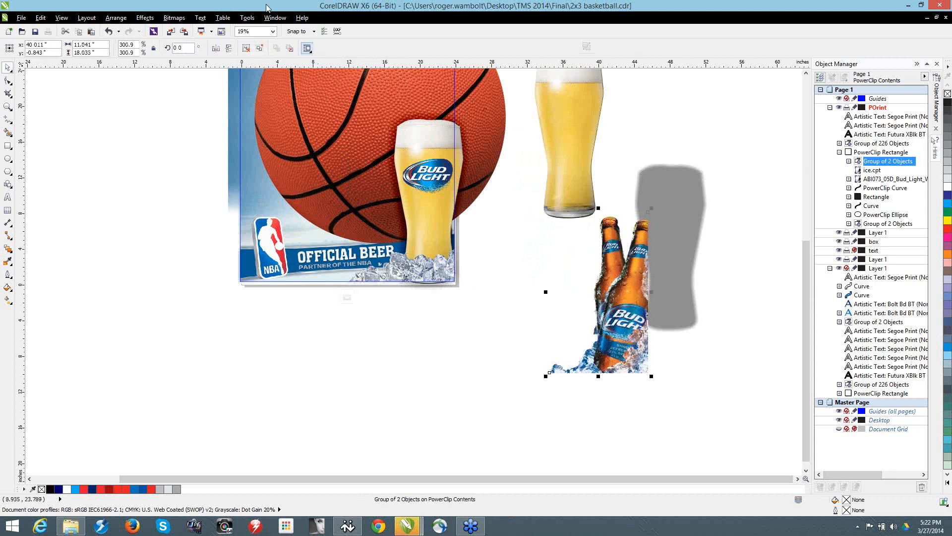
pyautogui.click(486, 413)
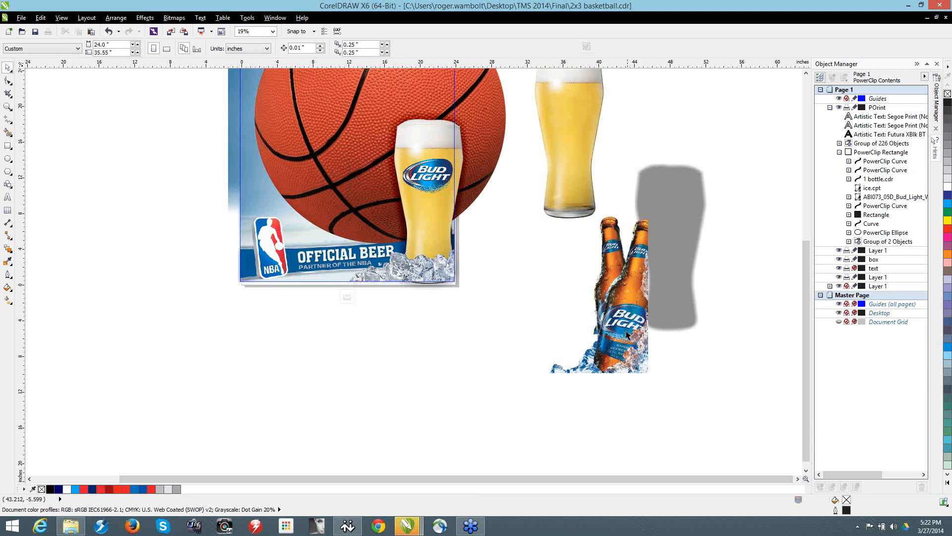
# Step: Pull the ungrouped bottles apart, moving the front cut-out bottle to the right and the bottle with ice below the poster's beer glass
pyautogui.click(627, 335)
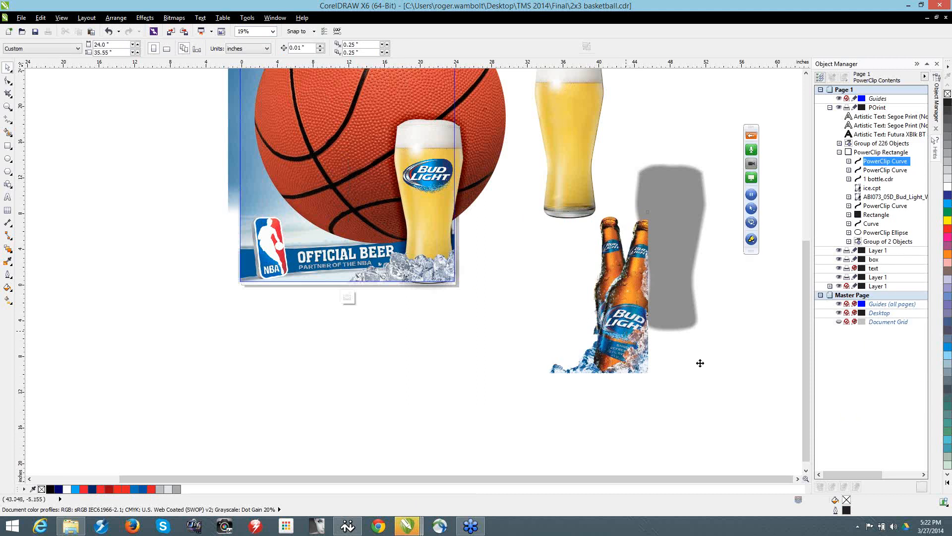
pyautogui.moveTo(700, 363); pyautogui.dragTo(706, 342)
pyautogui.moveTo(632, 329); pyautogui.dragTo(473, 360)
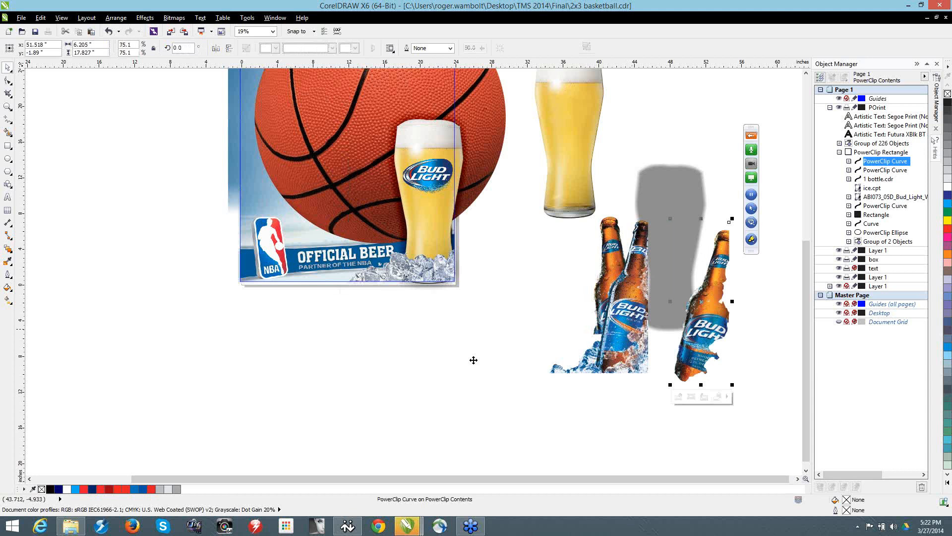
pyautogui.moveTo(473, 360); pyautogui.dragTo(472, 360)
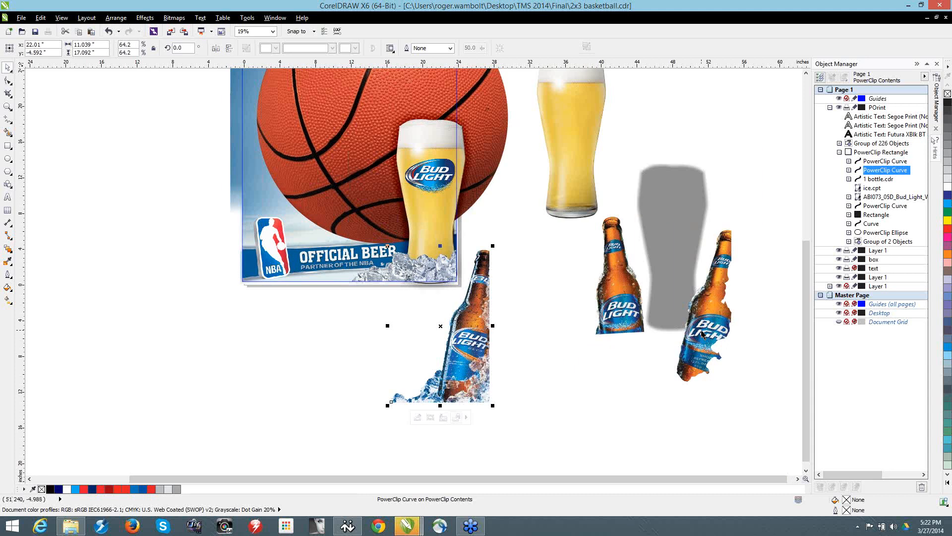
# Step: Examine the full image inside the middle bottle's PowerClip, return to the bottle, and look over the bitmap commands available for it
pyautogui.click(627, 298)
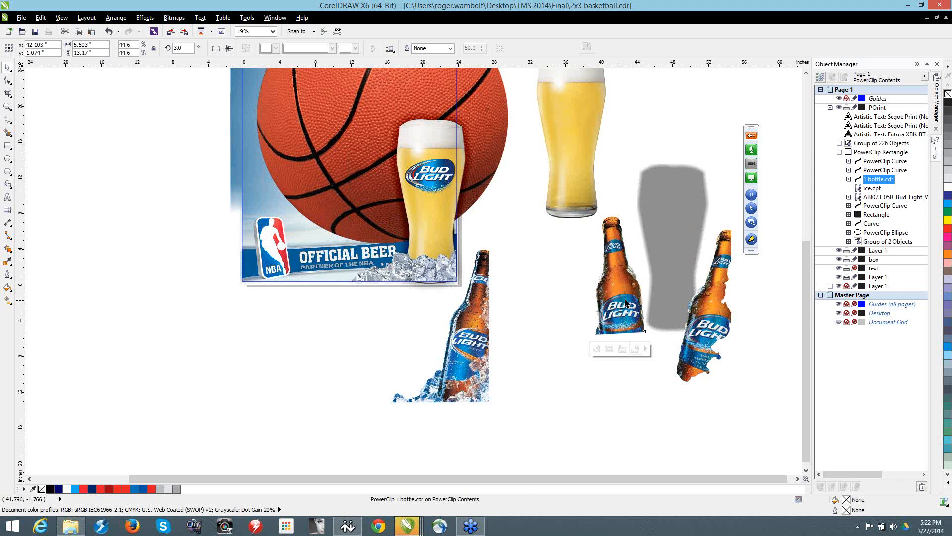
pyautogui.keyDown('ctrl'); pyautogui.click(625, 300); pyautogui.keyUp('ctrl')
pyautogui.scroll(1, 619, 296)
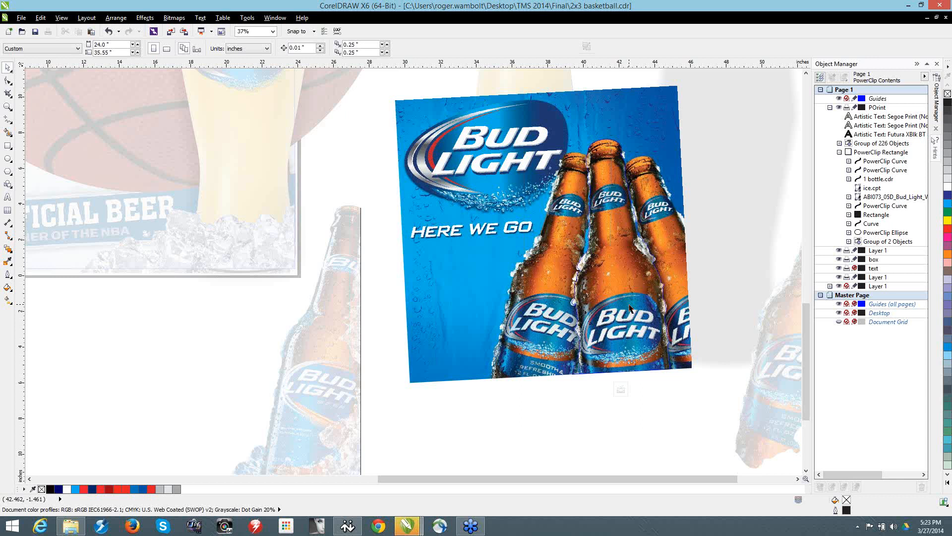
pyautogui.click(629, 308)
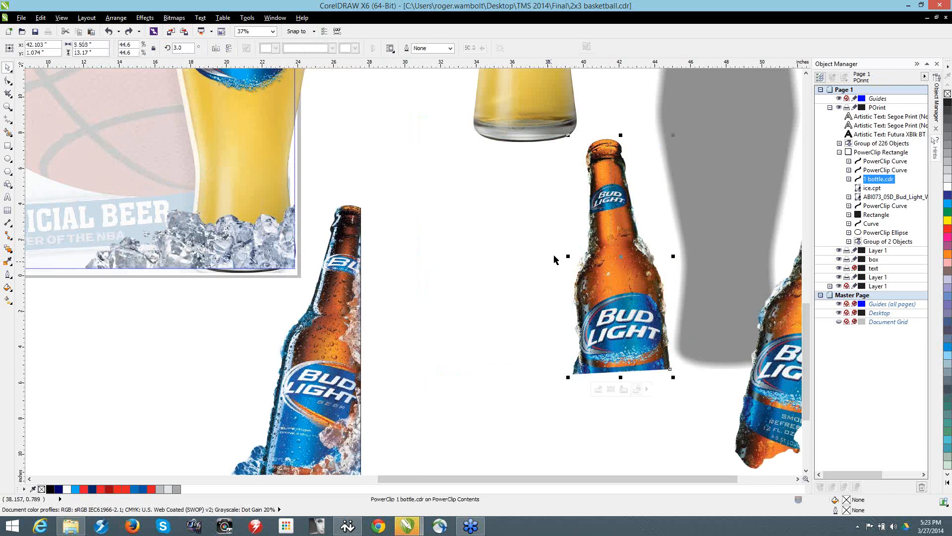
pyautogui.click(171, 19)
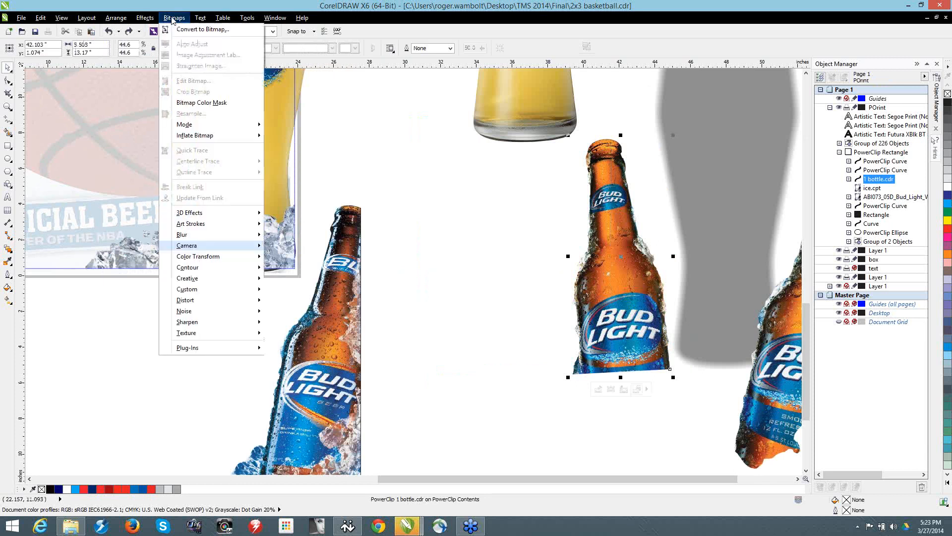
pyautogui.click(469, 8)
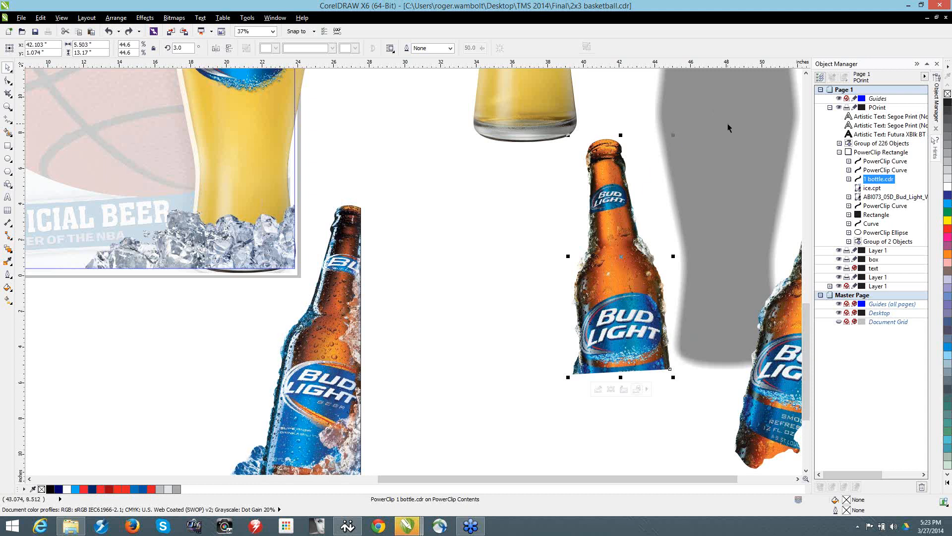
# Step: Move the cut-out bottle to the left of the other two bottles and look inside its nested PowerClip
pyautogui.moveTo(781, 385); pyautogui.dragTo(425, 401)
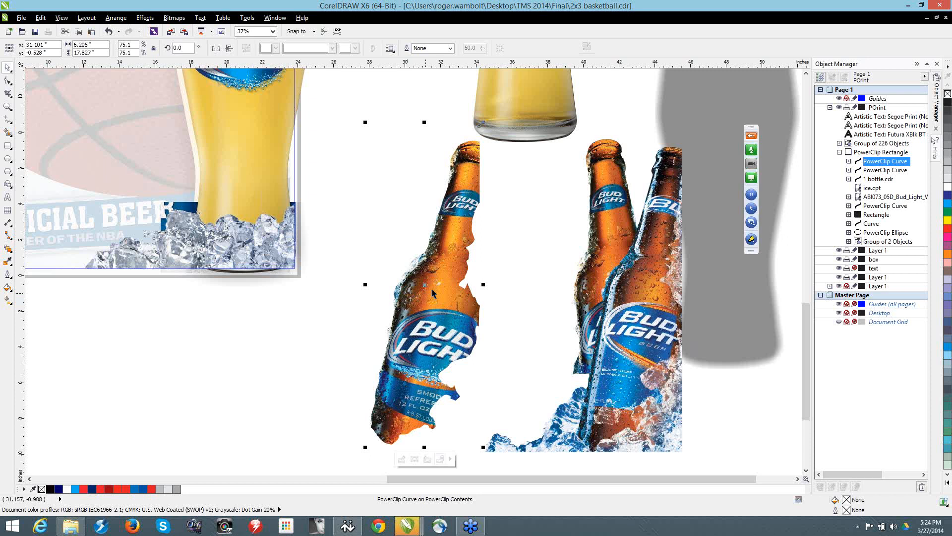
pyautogui.press('Escape')
pyautogui.click(430, 300)
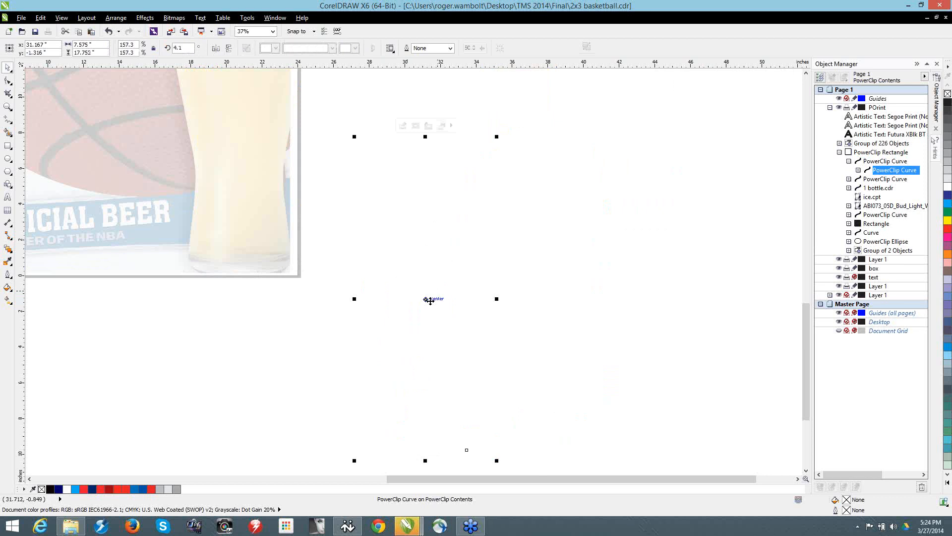
pyautogui.scroll(2, 430, 300)
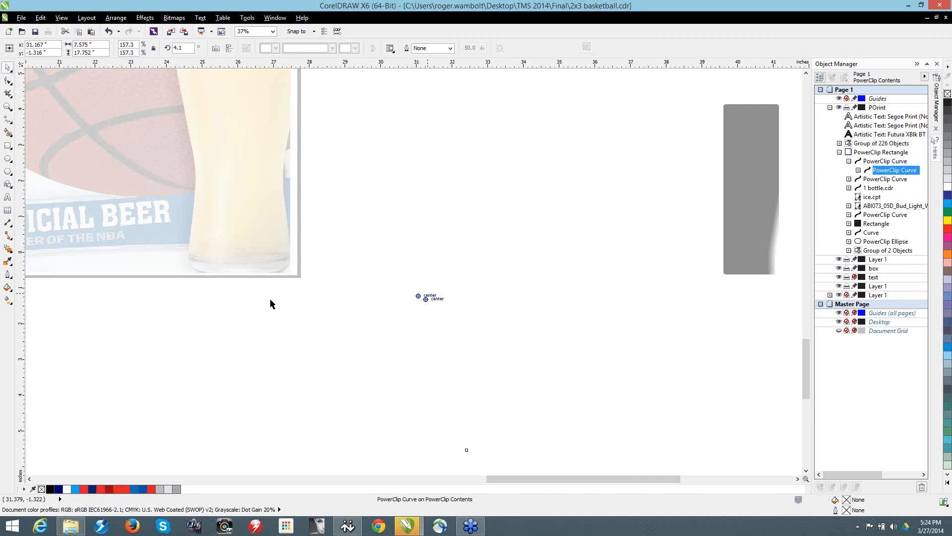
pyautogui.keyDown('ctrl'); pyautogui.click(270, 299); pyautogui.keyUp('ctrl')
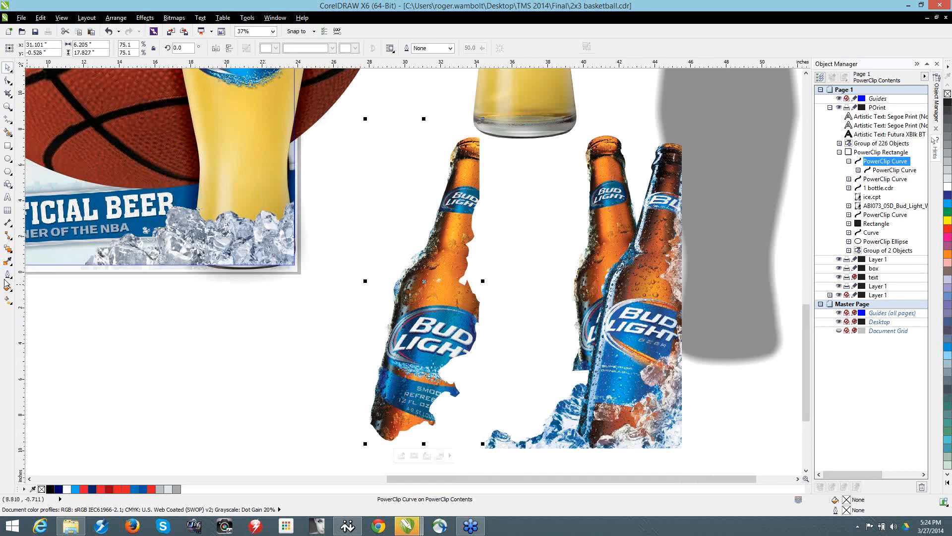
# Step: Apply a drop shadow to the leftmost bottle and turn it into a perspective shadow cast from the bottle's base
pyautogui.click(8, 252)
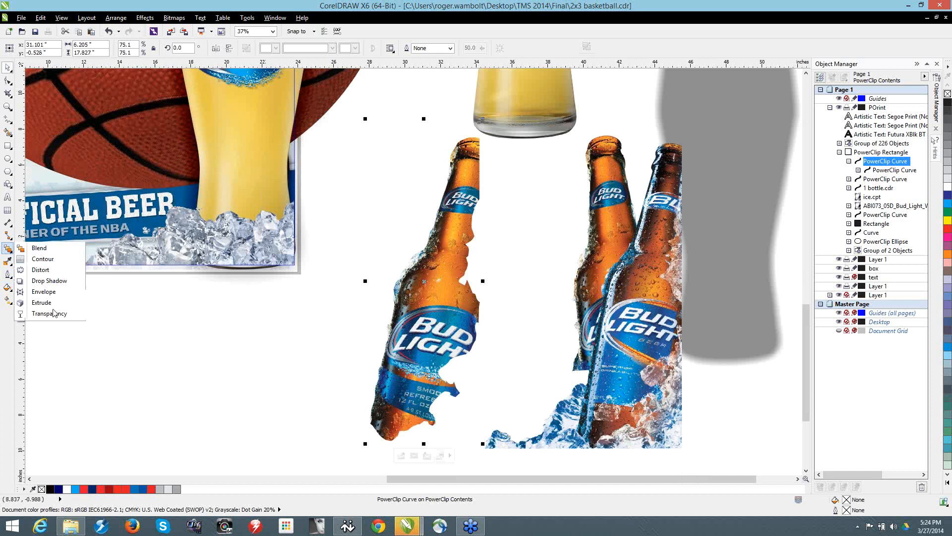
pyautogui.click(51, 282)
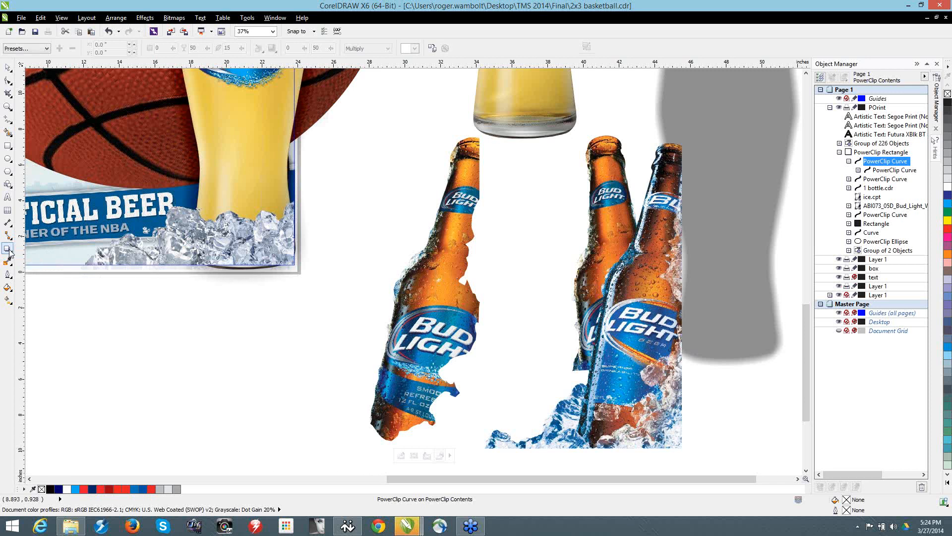
pyautogui.click(9, 251)
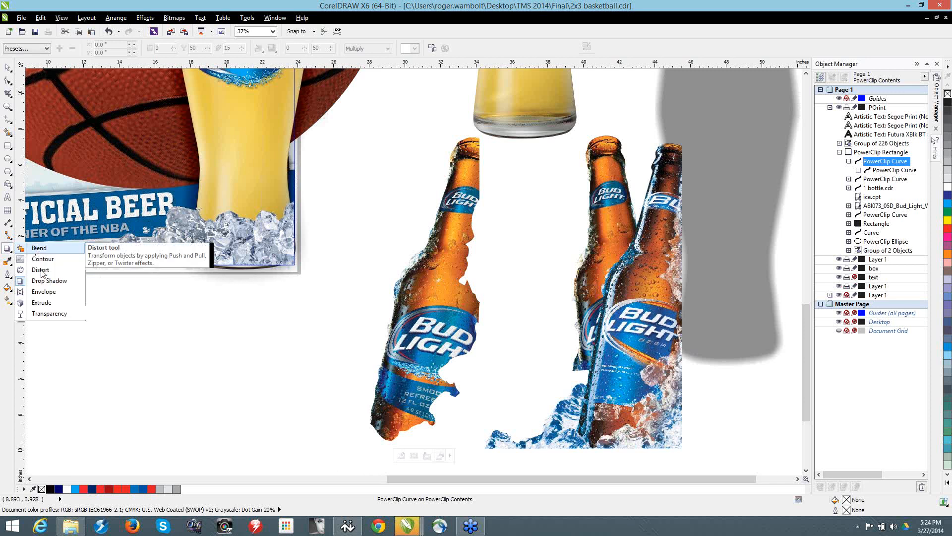
pyautogui.click(48, 281)
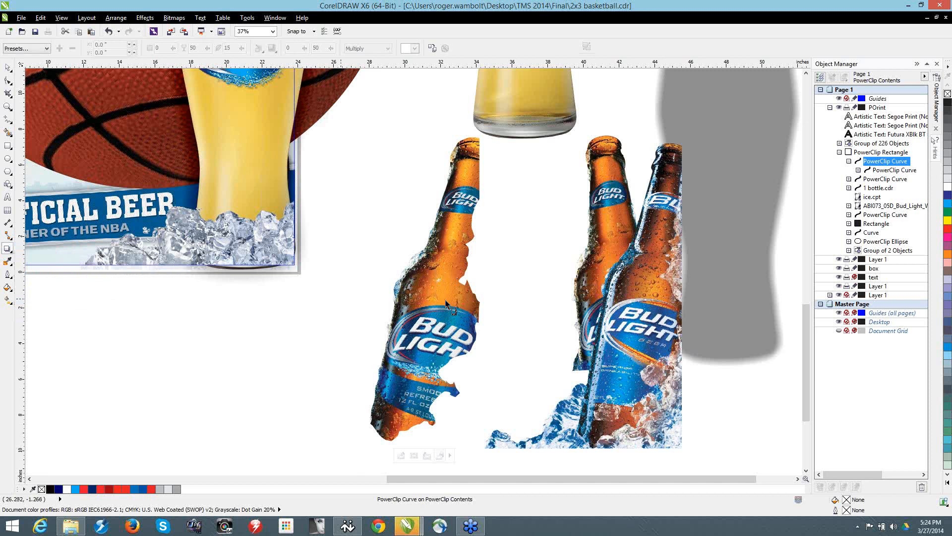
pyautogui.moveTo(423, 281); pyautogui.dragTo(490, 378)
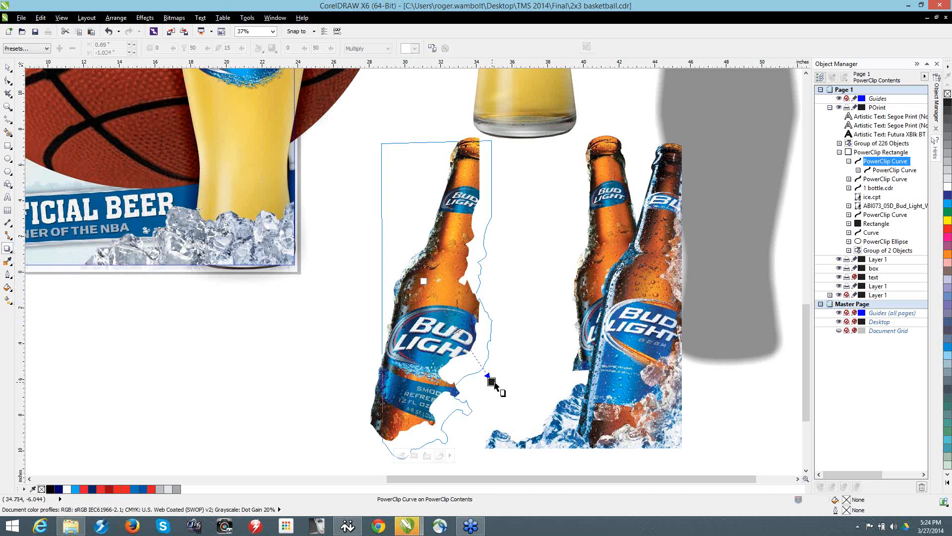
pyautogui.moveTo(492, 382); pyautogui.dragTo(470, 360)
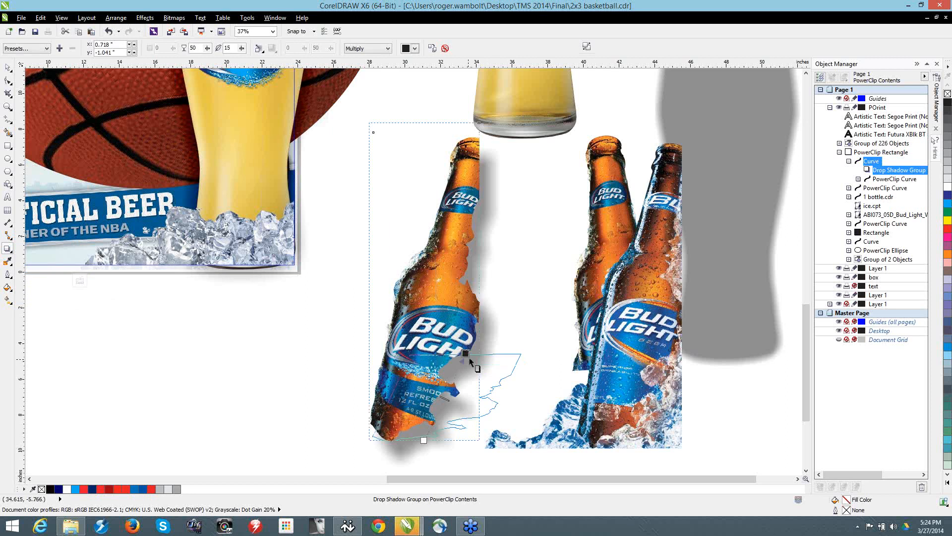
pyautogui.moveTo(470, 360); pyautogui.dragTo(469, 361)
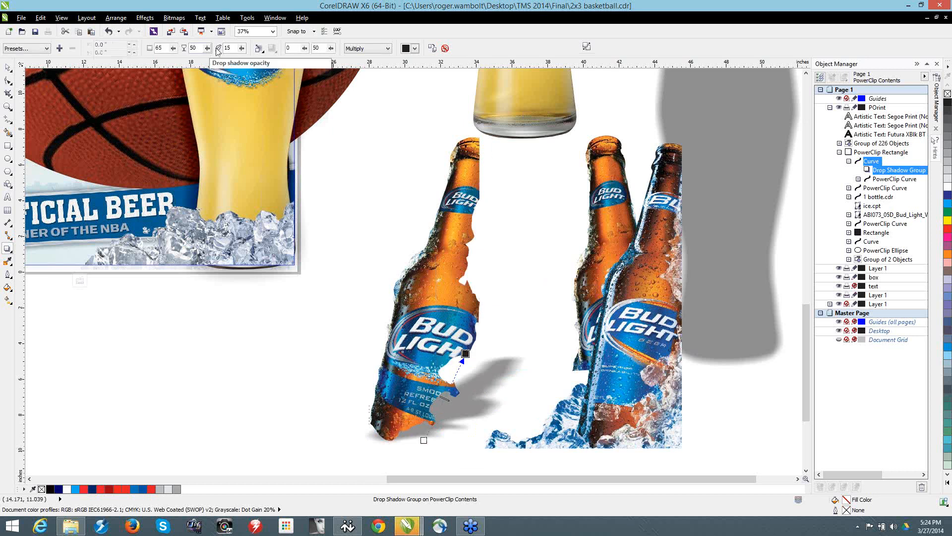
# Step: Set the bottle's drop shadow opacity to 67 and swing the shadow around to the bottle's upper left
pyautogui.moveTo(209, 49); pyautogui.dragTo(218, 52)
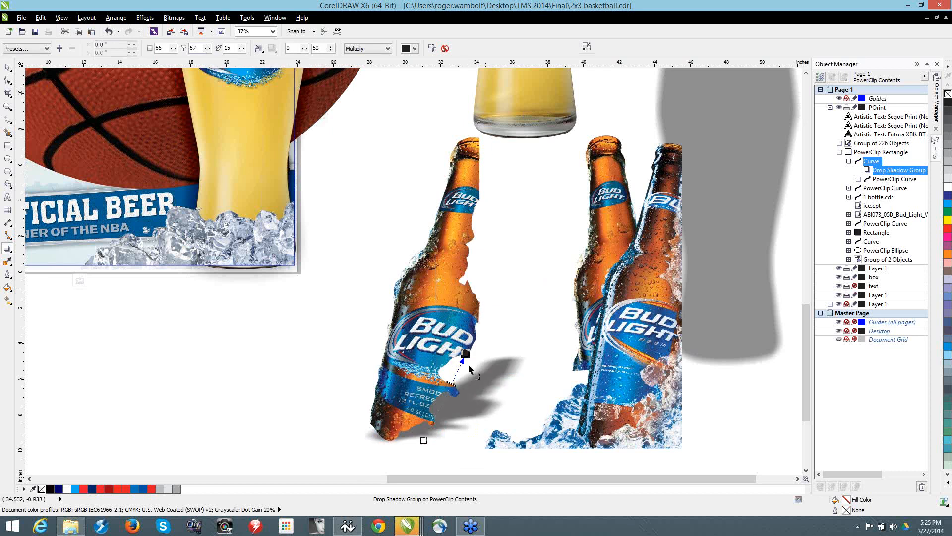
pyautogui.moveTo(465, 353); pyautogui.dragTo(356, 275)
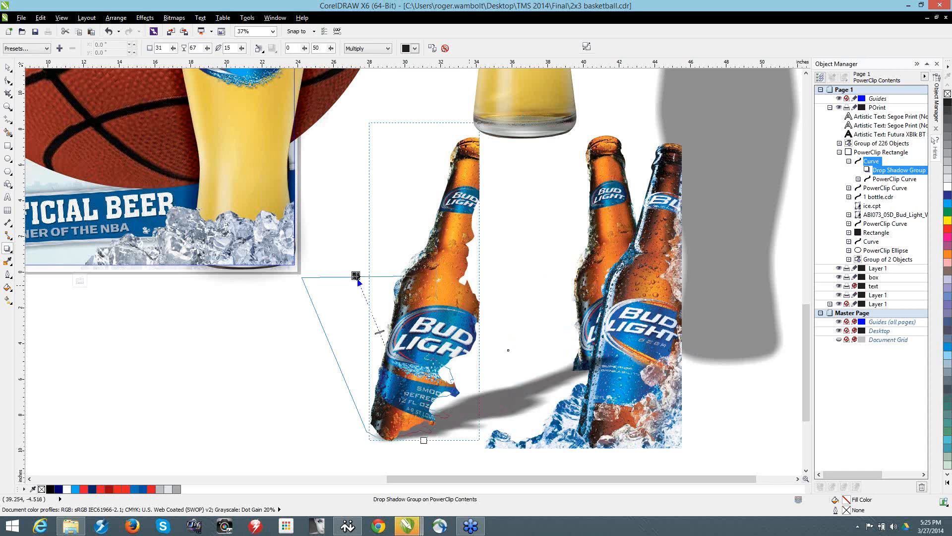
pyautogui.moveTo(355, 276); pyautogui.dragTo(356, 275)
pyautogui.click(7, 248)
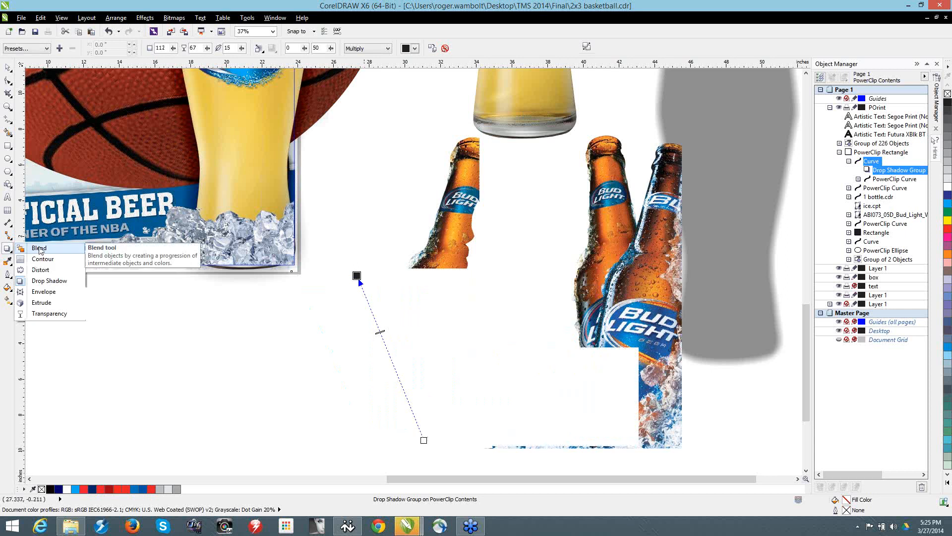
pyautogui.click(49, 281)
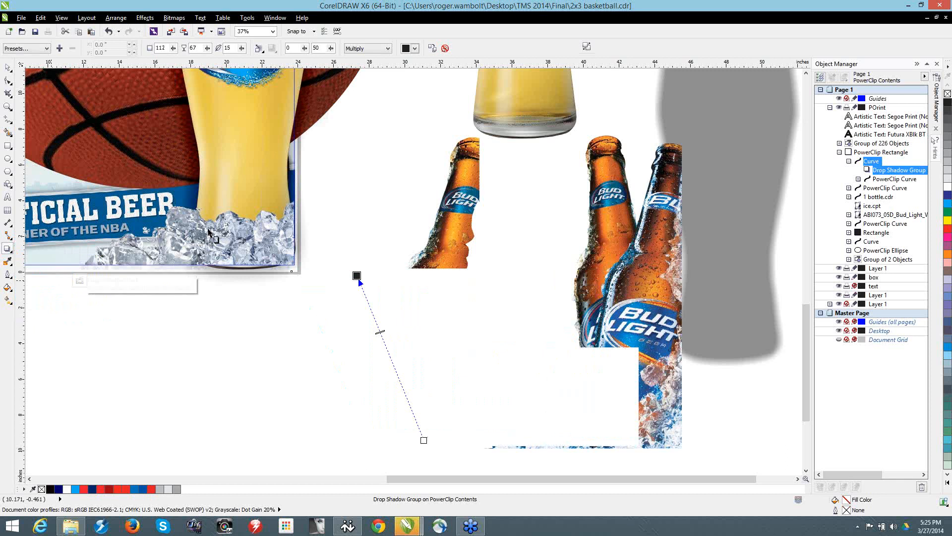
# Step: Undo the bottle's drop shadow along with the moving and ungrouping of the bottles
pyautogui.scroll(-4, 209, 232)
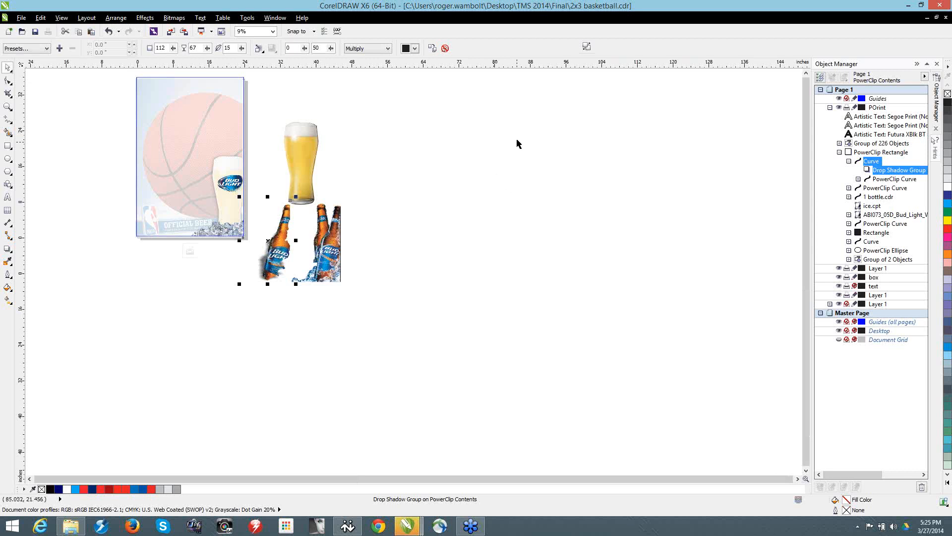
pyautogui.click(506, 118)
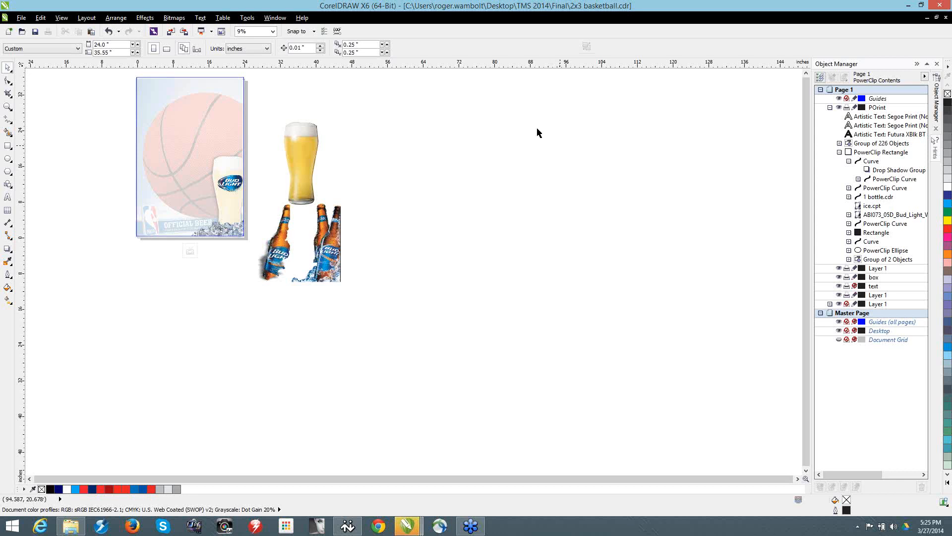
pyautogui.scroll(-1, 538, 132)
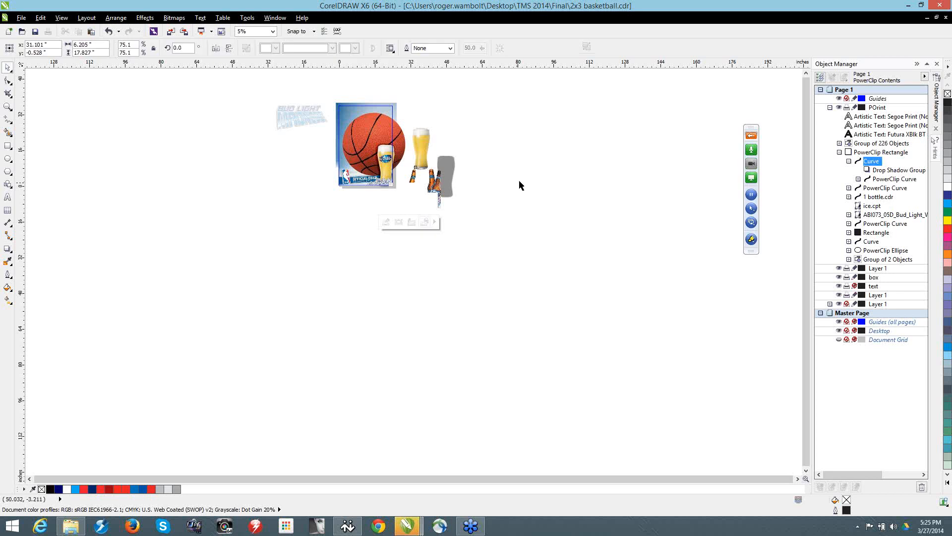
pyautogui.hotkey('ctrl', 'z')
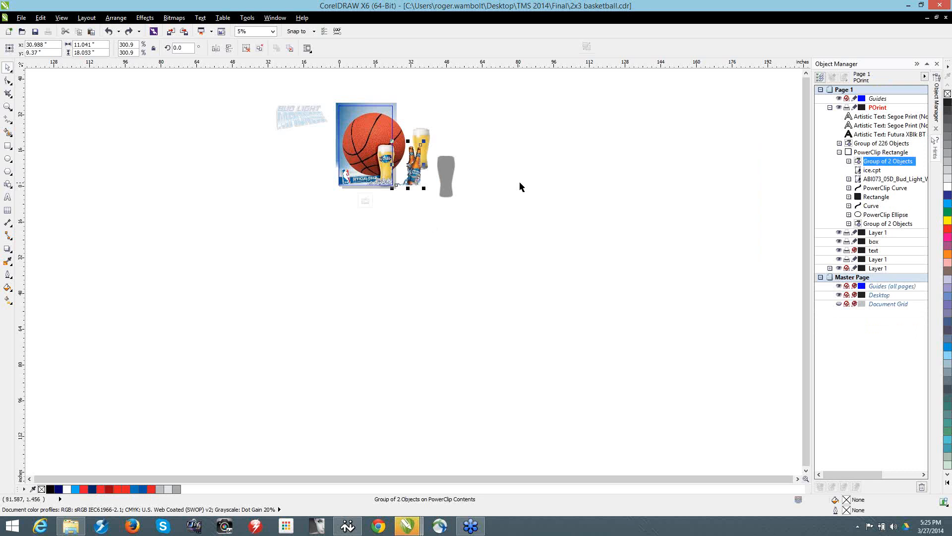
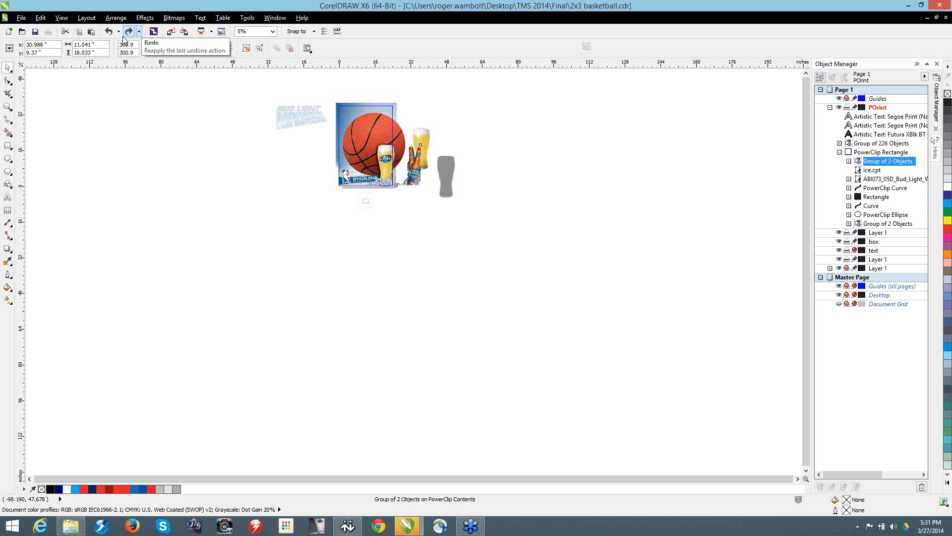
# Step: Delete the unlabelled beer glass standing behind the bottles
pyautogui.press('F4')
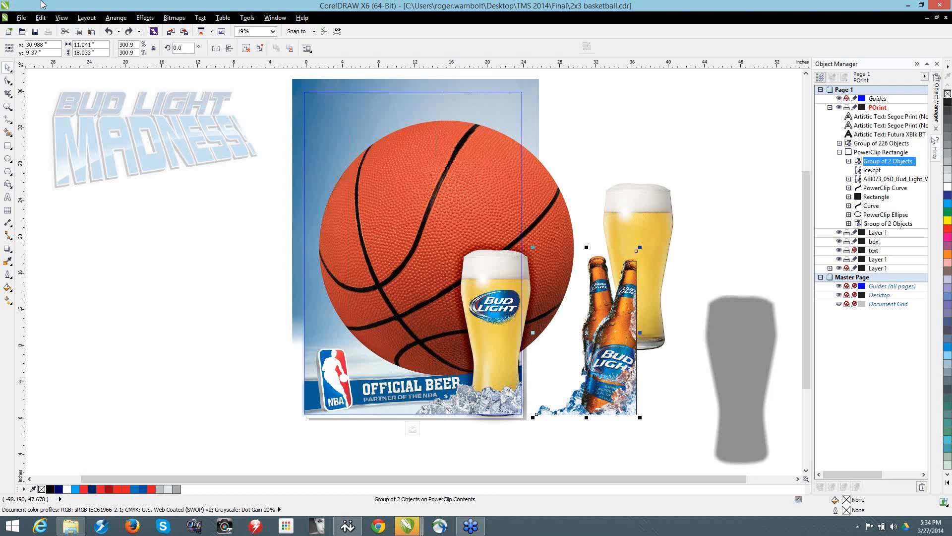
pyautogui.scroll(1, 40, 113)
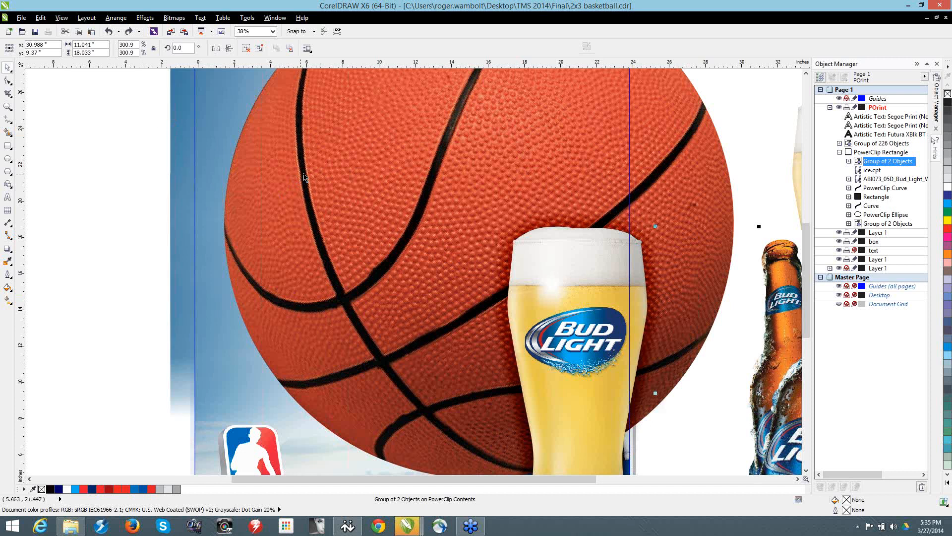
pyautogui.press('F3')
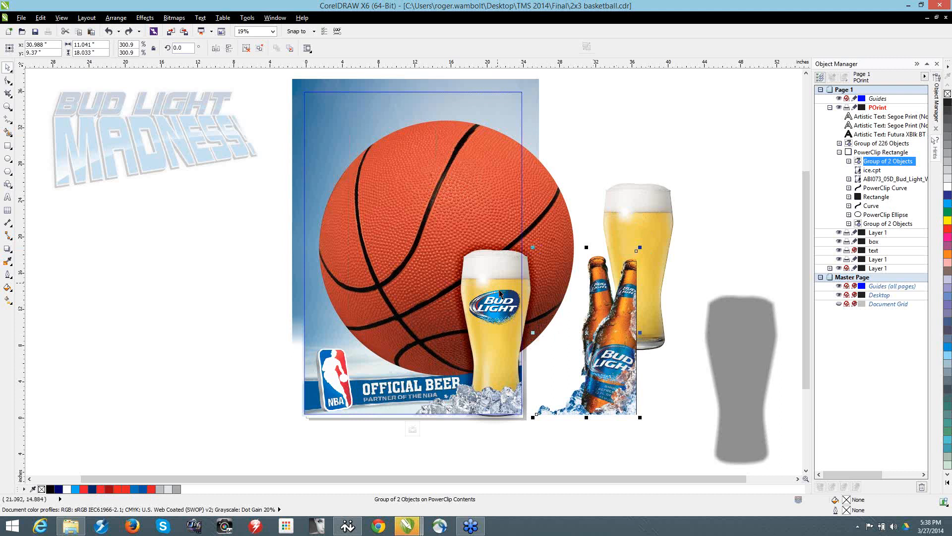
pyautogui.click(584, 333)
pyautogui.click(652, 220)
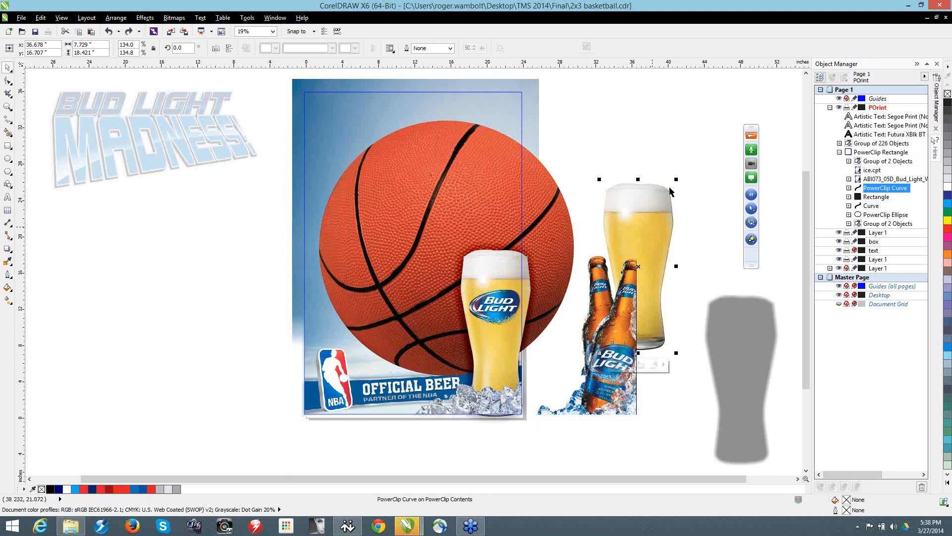
pyautogui.press('Delete')
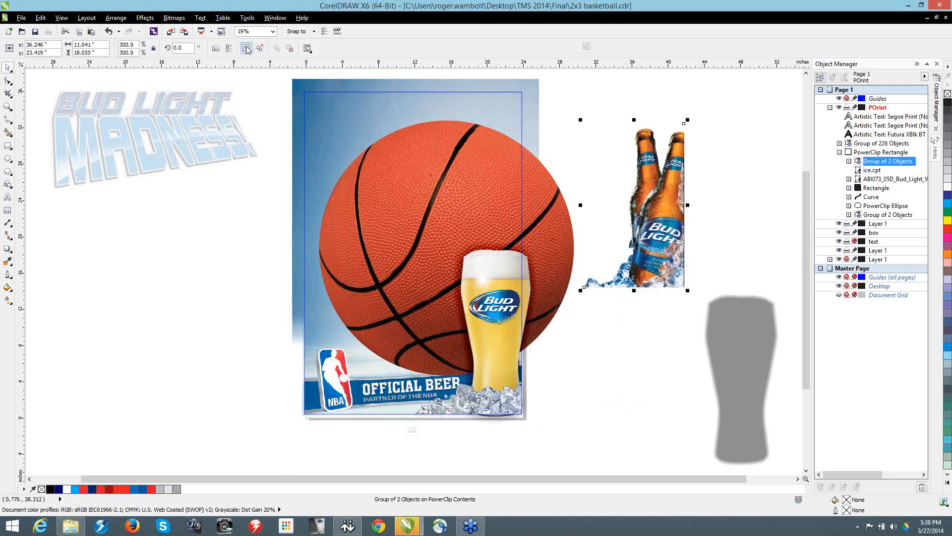
# Step: Ungroup the bottles, move the right-leaning bottle group away from the upright bottle, and ungroup it as well
pyautogui.hotkey('ctrl', 'u')
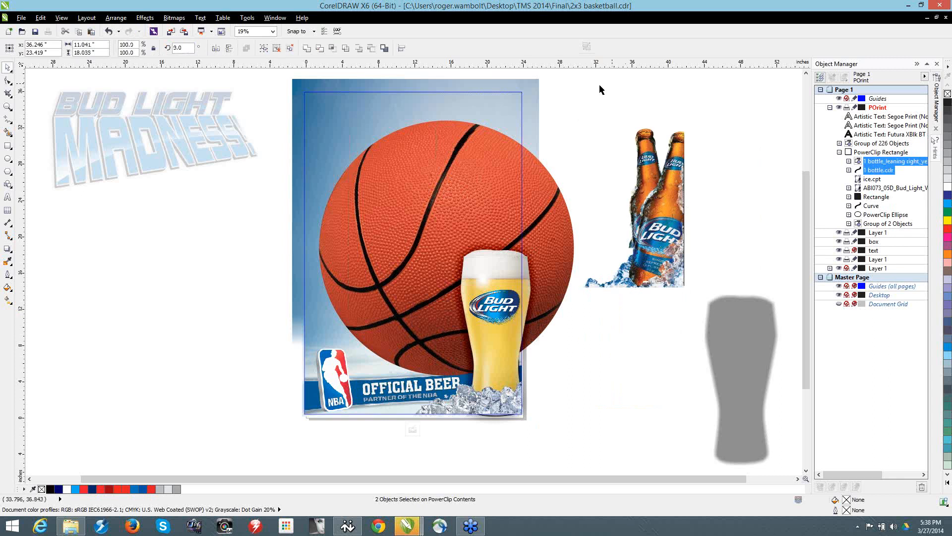
pyautogui.click(601, 89)
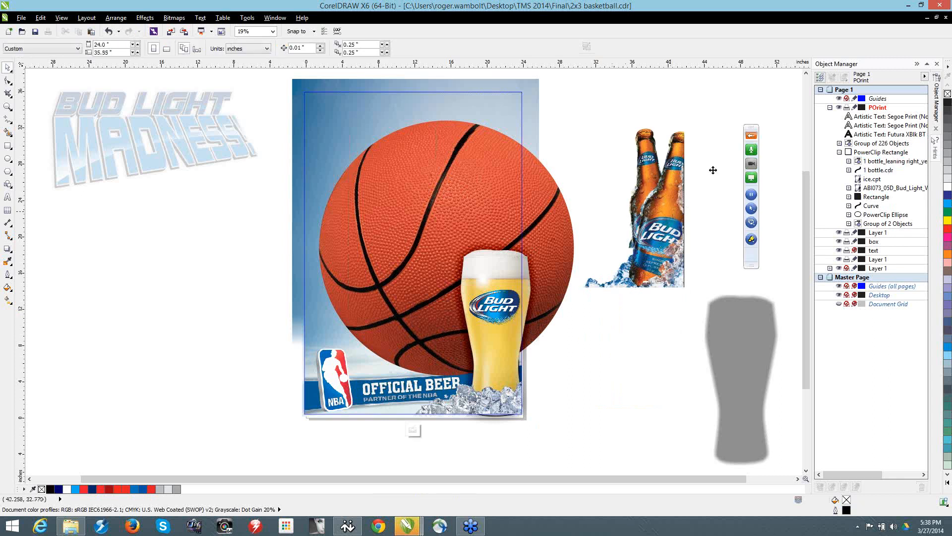
pyautogui.click(712, 170)
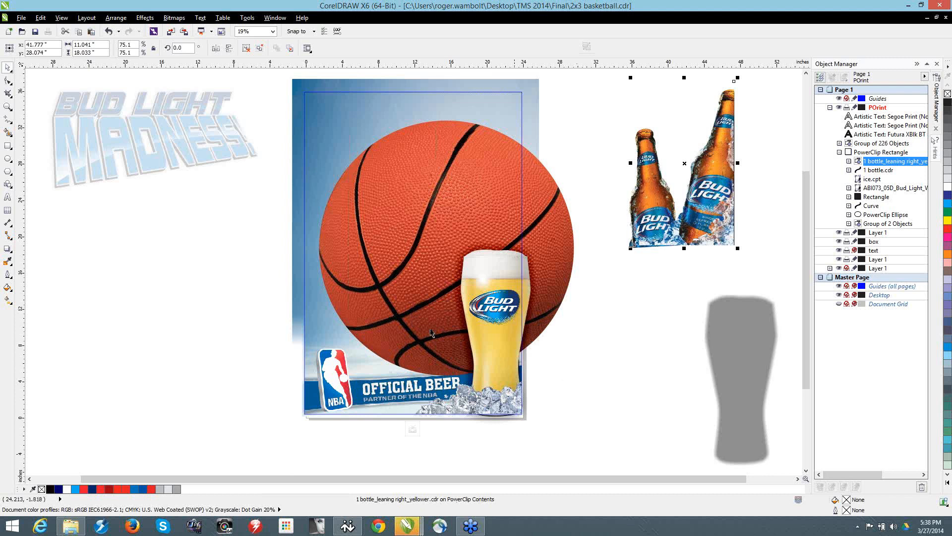
pyautogui.click(259, 48)
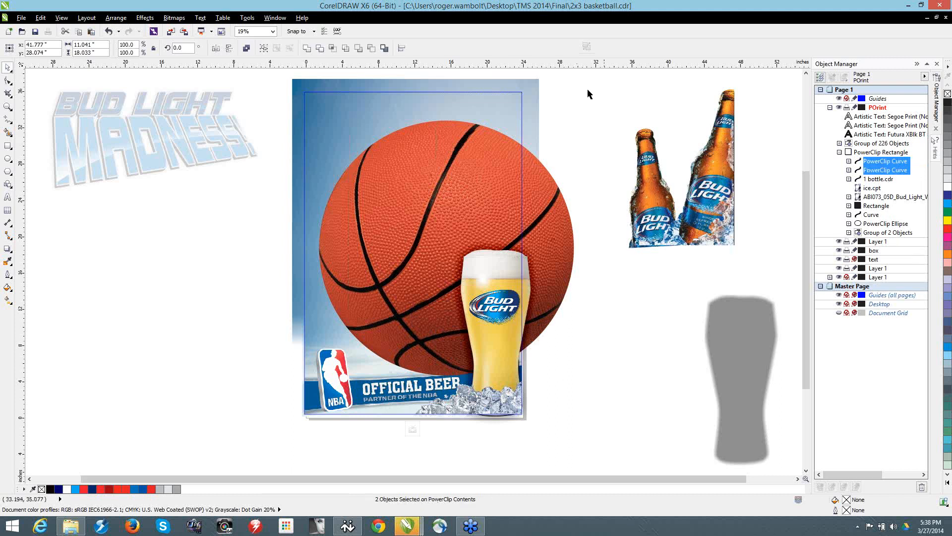
pyautogui.click(589, 94)
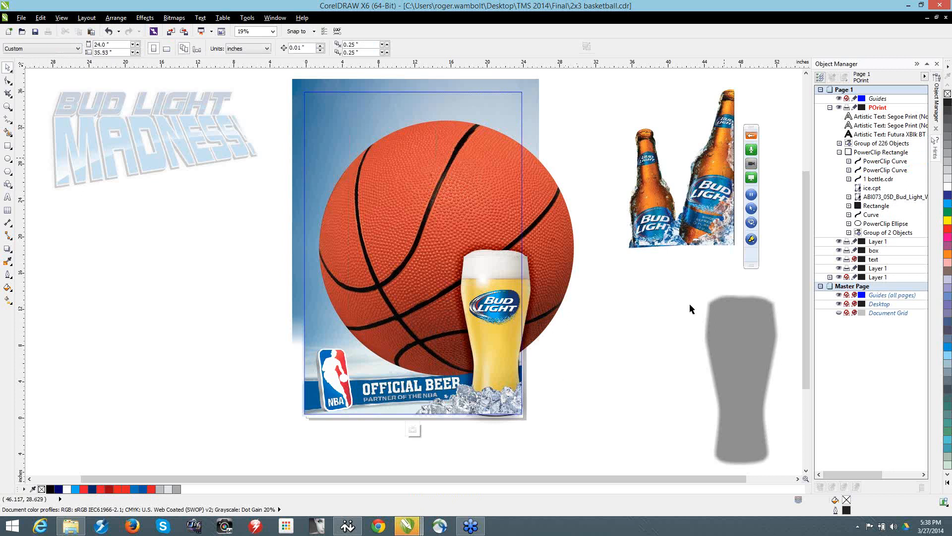
# Step: Spread the bottles apart by moving the leaning ones down beside the poster and the upright one up and to the right
pyautogui.moveTo(689, 304); pyautogui.dragTo(615, 367)
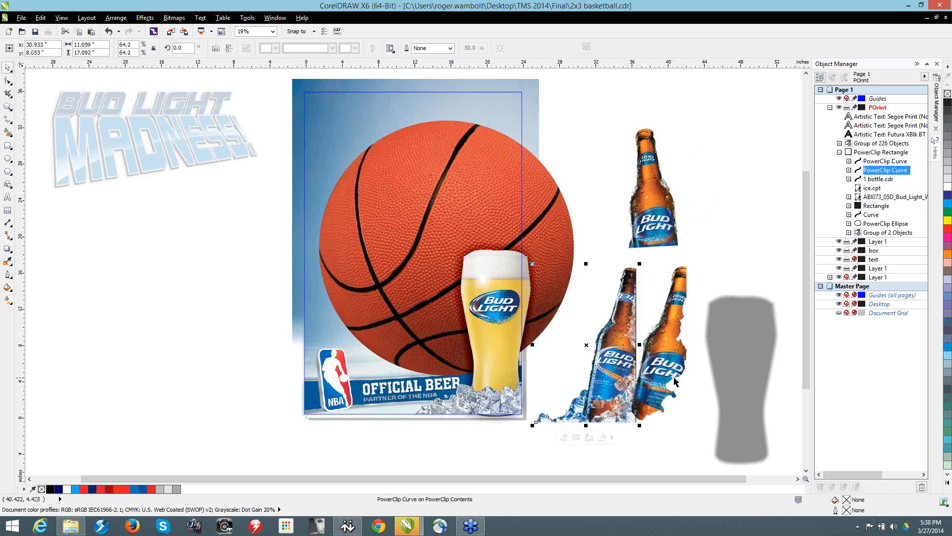
pyautogui.click(651, 214)
pyautogui.moveTo(650, 211); pyautogui.dragTo(674, 179)
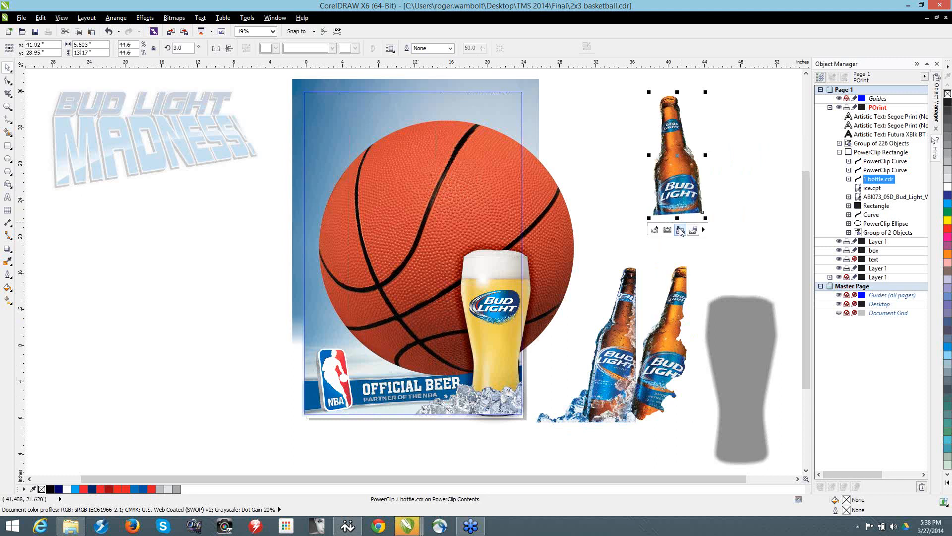
# Step: Look inside the upright bottle's PowerClip to examine the full source artwork behind the cut-out
pyautogui.keyDown('ctrl'); pyautogui.click(692, 178); pyautogui.keyUp('ctrl')
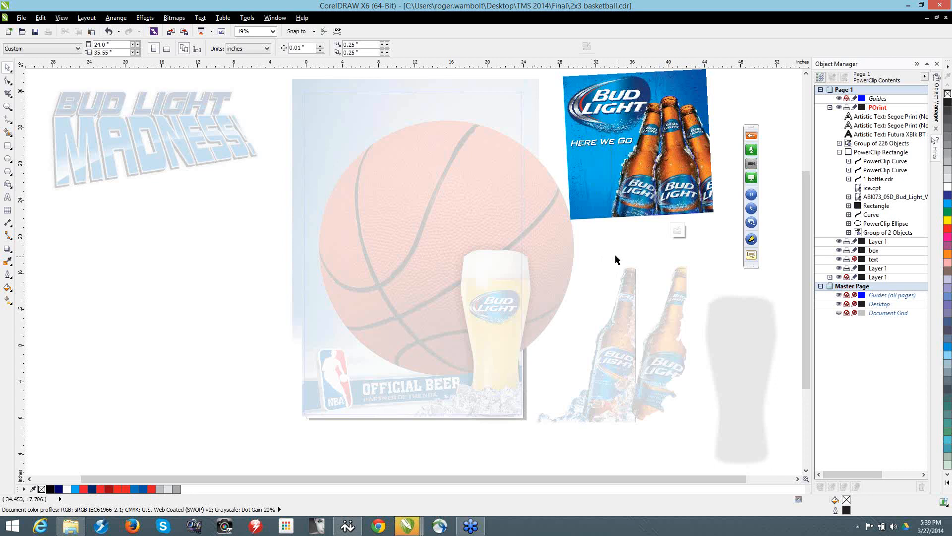
pyautogui.click(549, 206)
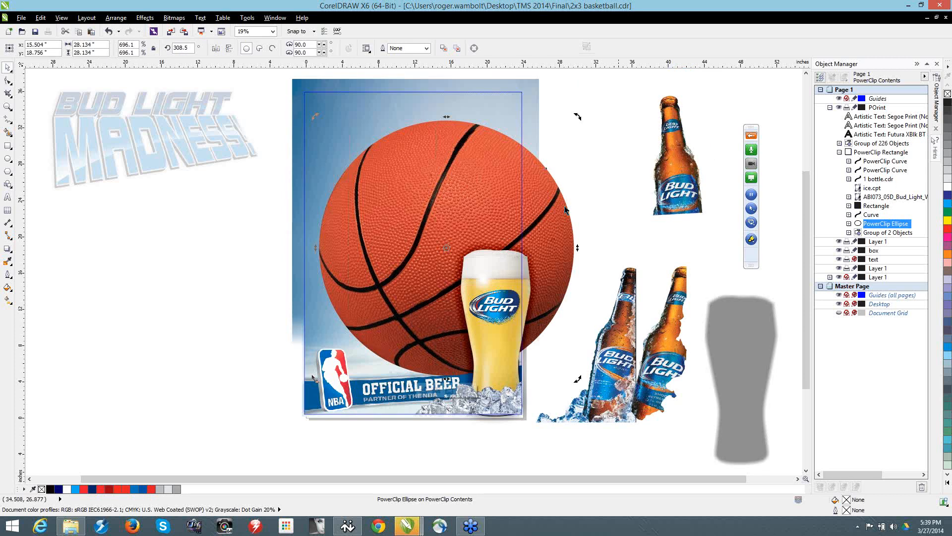
# Step: Open the basketball's PowerClip and shift the basketball image to the left of its circular frame
pyautogui.press('Escape')
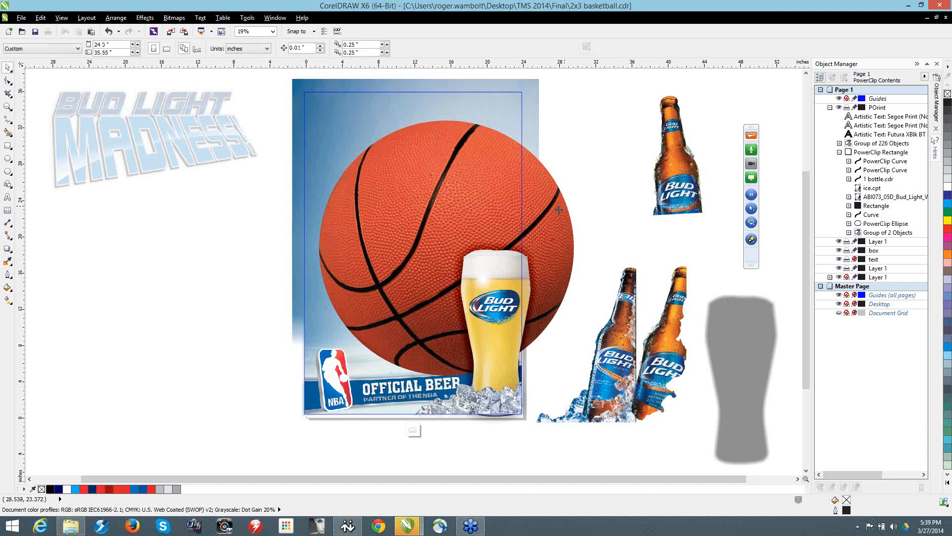
pyautogui.keyDown('ctrl'); pyautogui.click(558, 210); pyautogui.keyUp('ctrl')
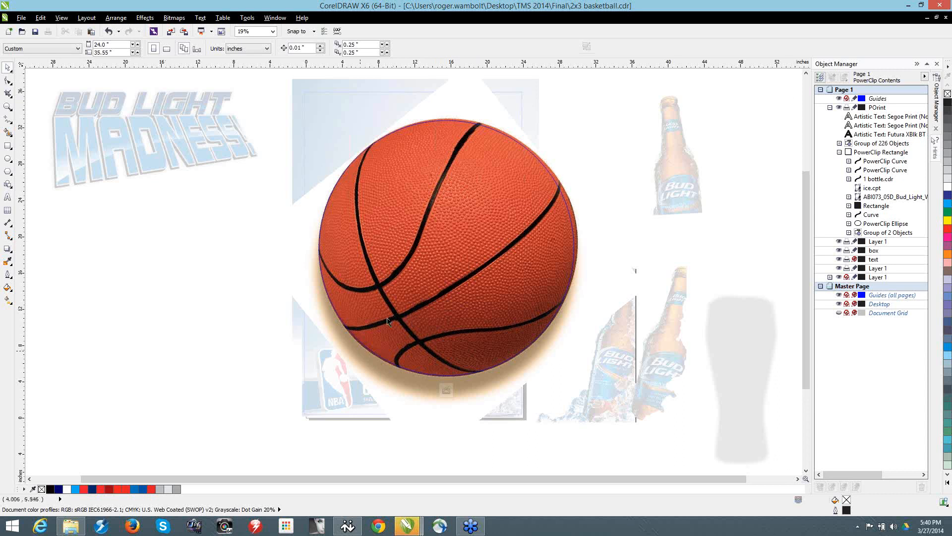
pyautogui.keyDown('ctrl'); pyautogui.click(414, 258); pyautogui.keyUp('ctrl')
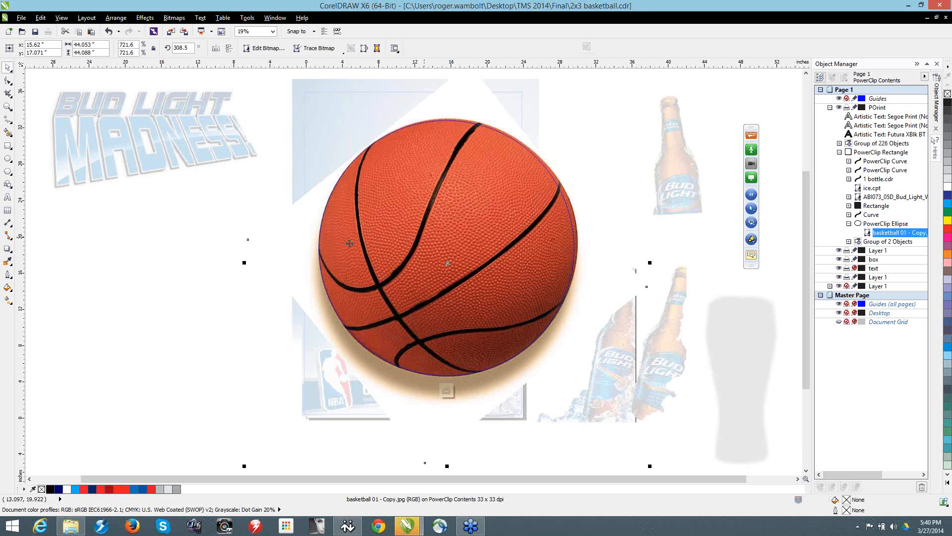
pyautogui.moveTo(426, 237); pyautogui.dragTo(349, 243)
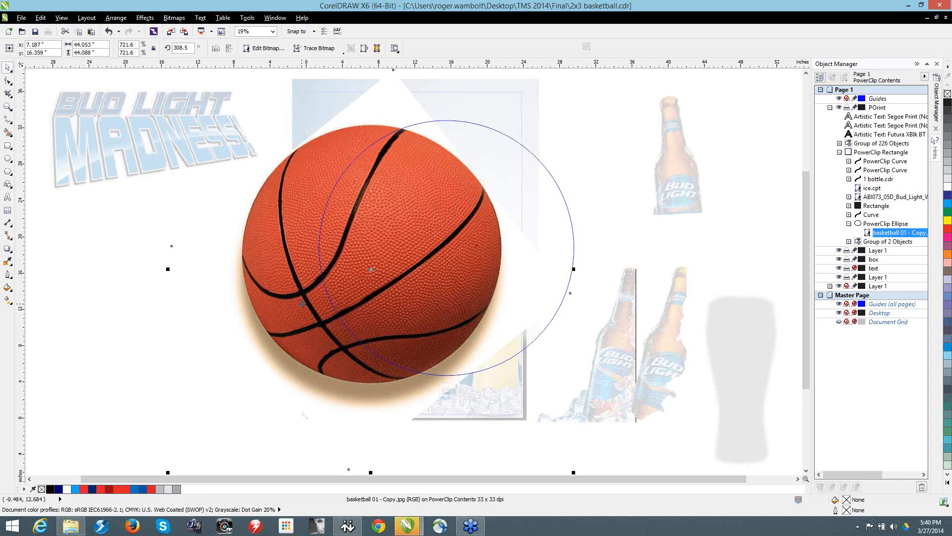
# Step: Delete the basketball image inside the frame, undo the deletion and the move, and finish editing the PowerClip
pyautogui.press('Delete')
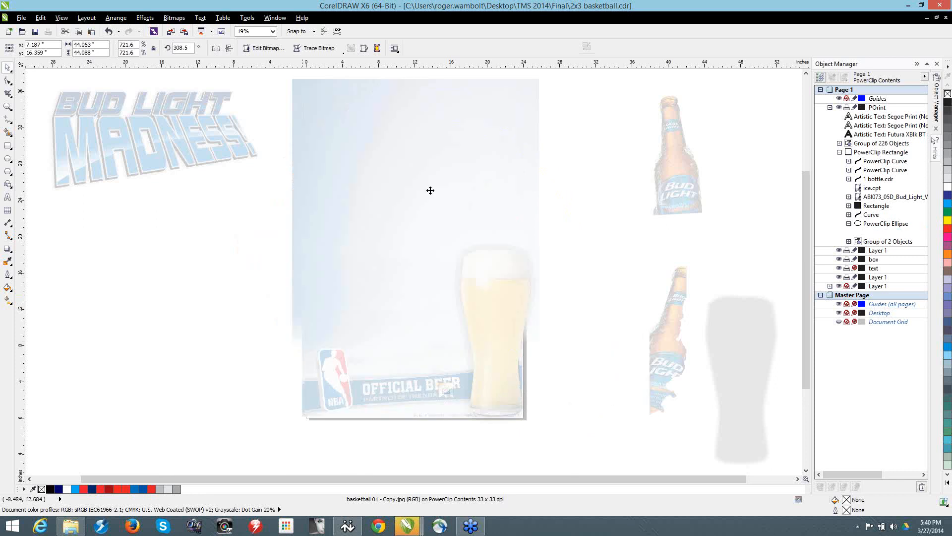
pyautogui.hotkey('ctrl', 'z')
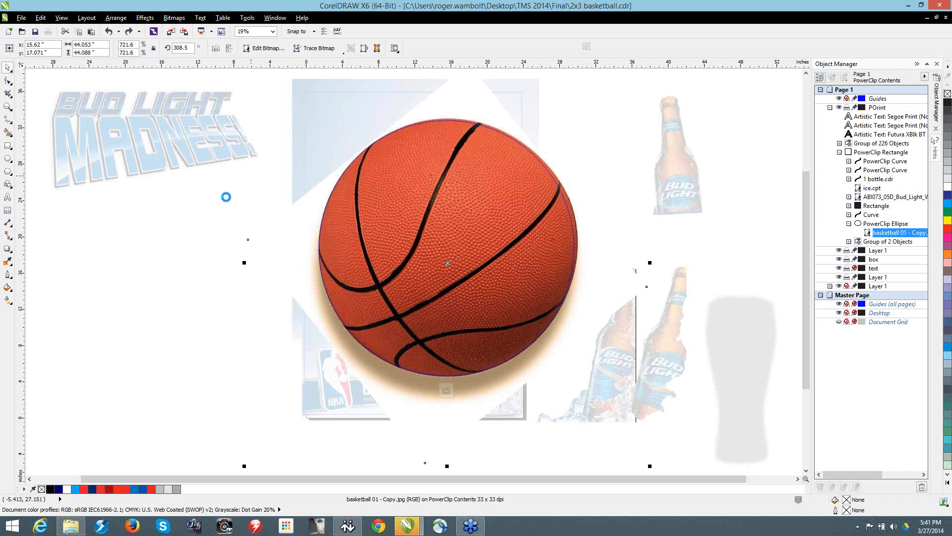
pyautogui.click(430, 163)
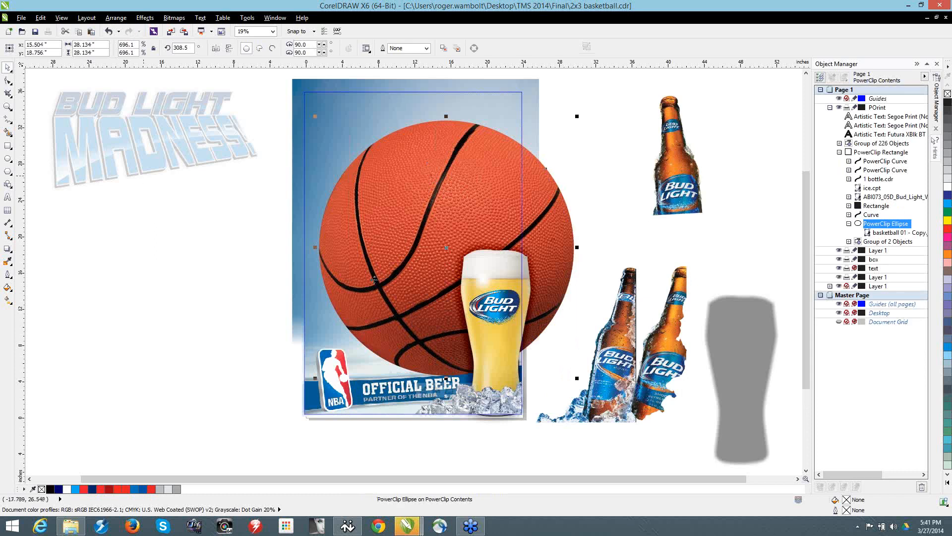
# Step: Draw a circle about 20 inches in diameter and place it over the middle of the basketball
pyautogui.click(8, 159)
pyautogui.moveTo(218, 262)
pyautogui.mouseDown()
pyautogui.moveTo(397, 441)
pyautogui.moveTo(308, 353)
pyautogui.mouseUp()
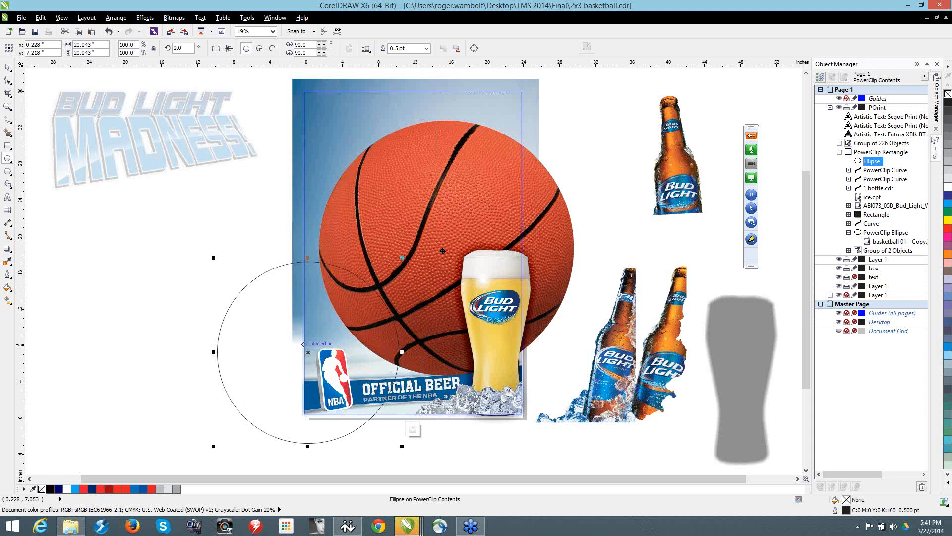
pyautogui.moveTo(308, 352); pyautogui.dragTo(441, 251)
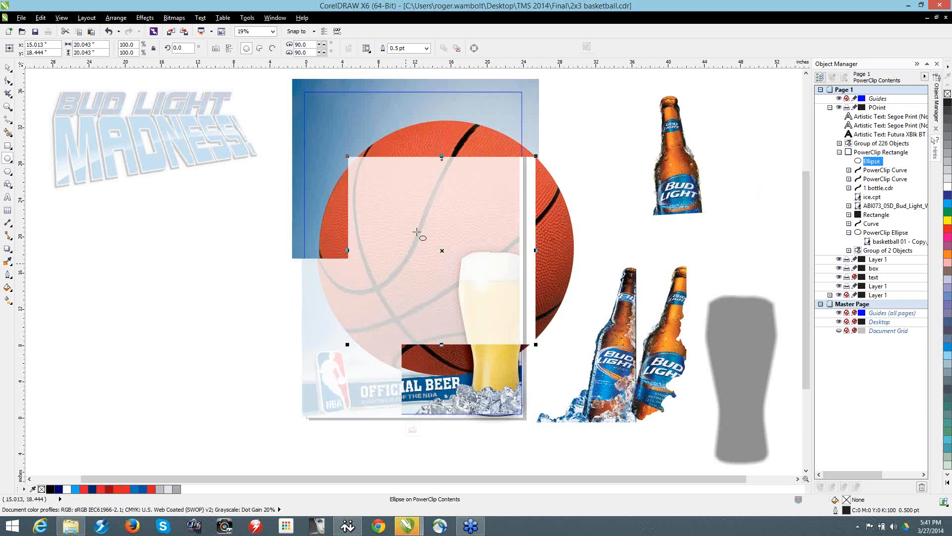
pyautogui.press('space')
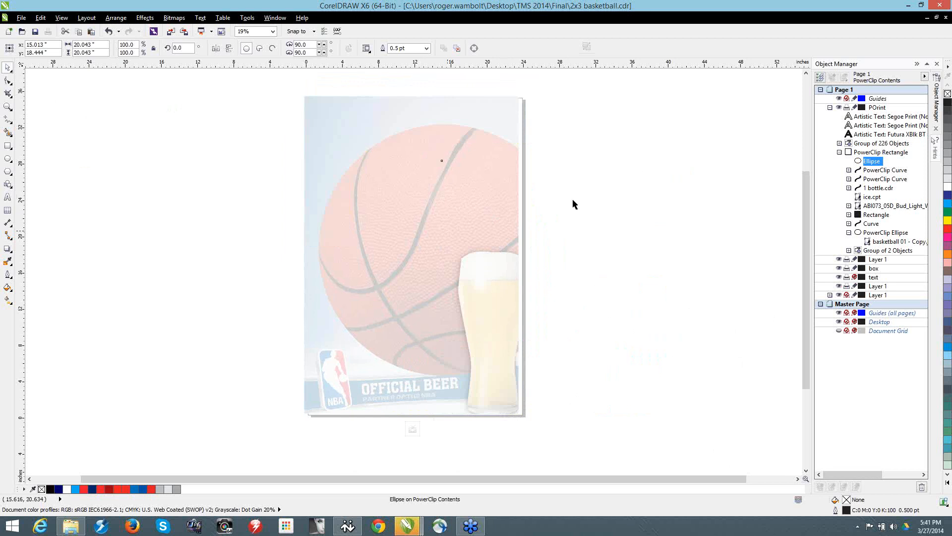
# Step: Intersect the circle with the basketball PowerClip
pyautogui.scroll(-2, 536, 215)
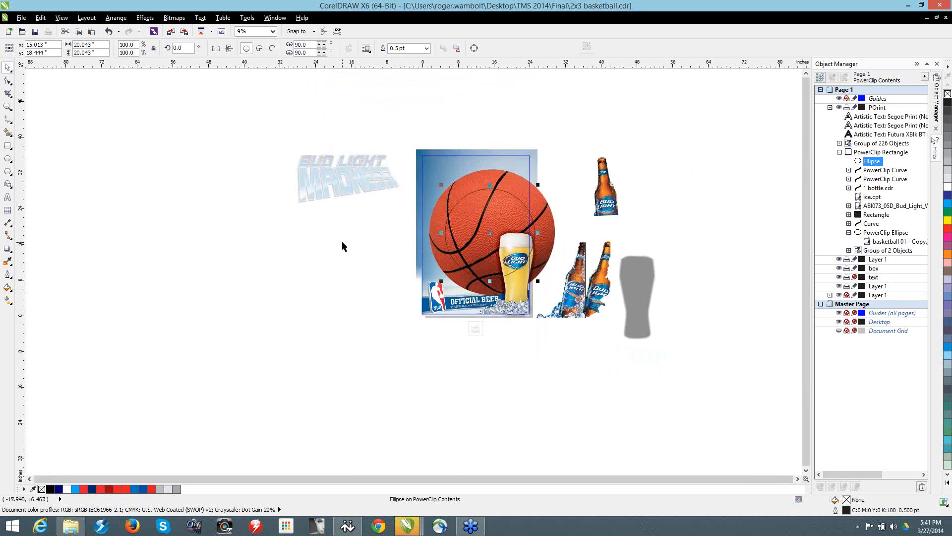
pyautogui.keyDown('shift'); pyautogui.click(479, 177); pyautogui.keyUp('shift')
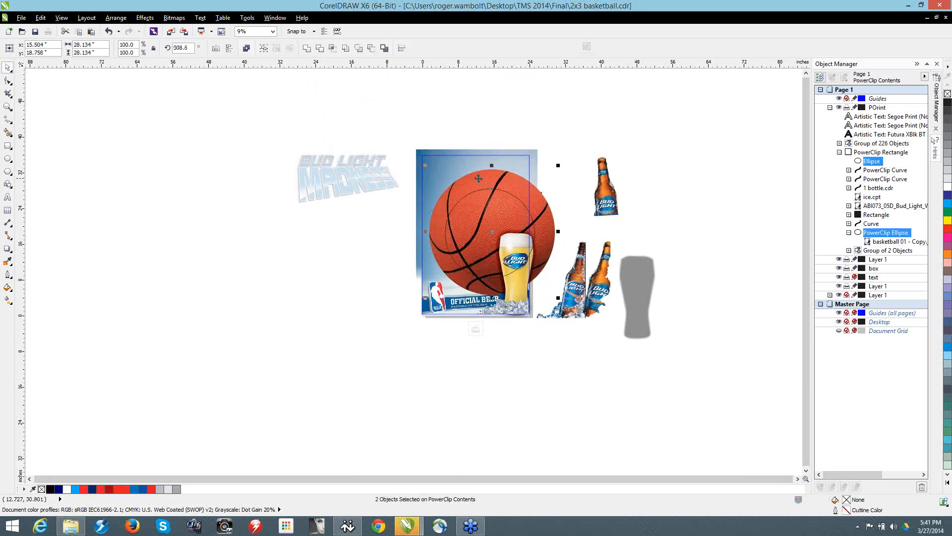
pyautogui.click(334, 49)
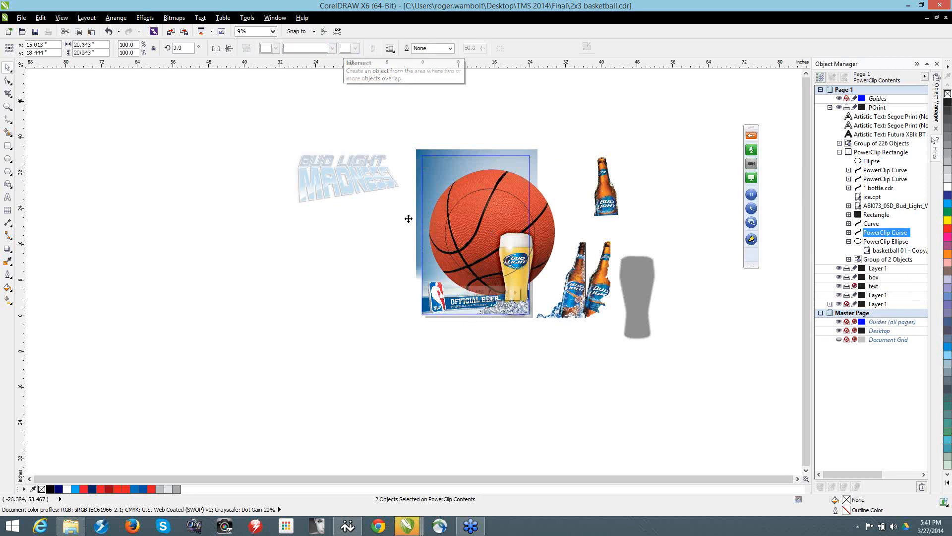
# Step: Move the circle off the poster and place the intersected basketball piece to the left of the Bud Light Madness logo
pyautogui.click(470, 210)
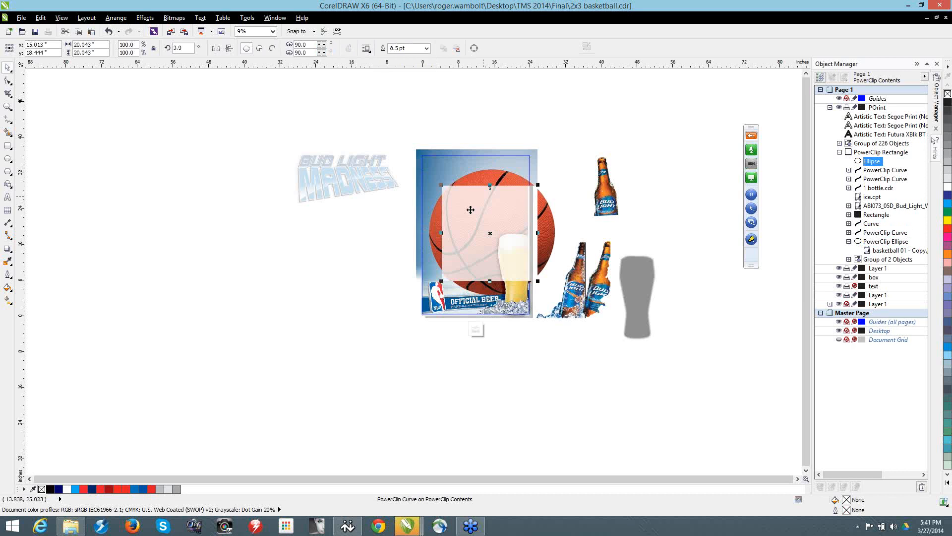
pyautogui.moveTo(470, 210); pyautogui.dragTo(220, 144)
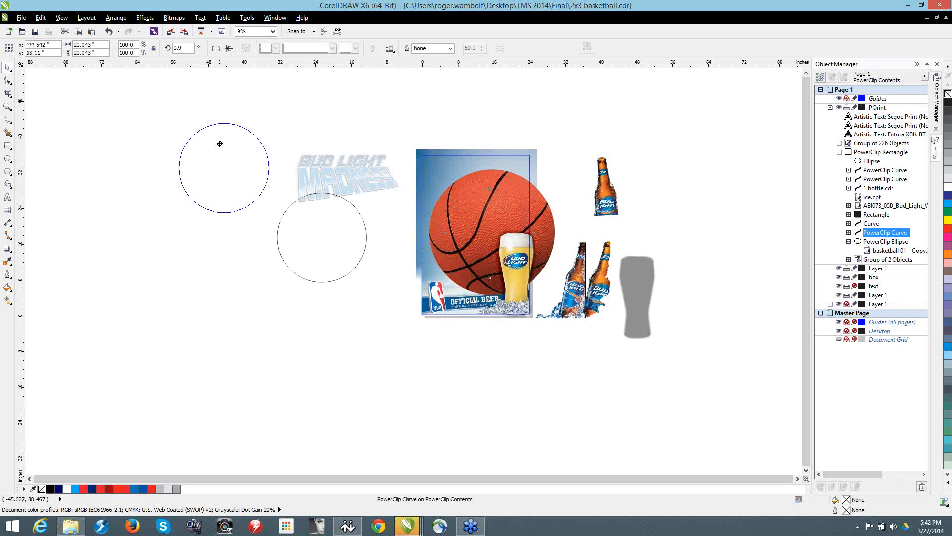
pyautogui.moveTo(220, 144); pyautogui.dragTo(219, 142)
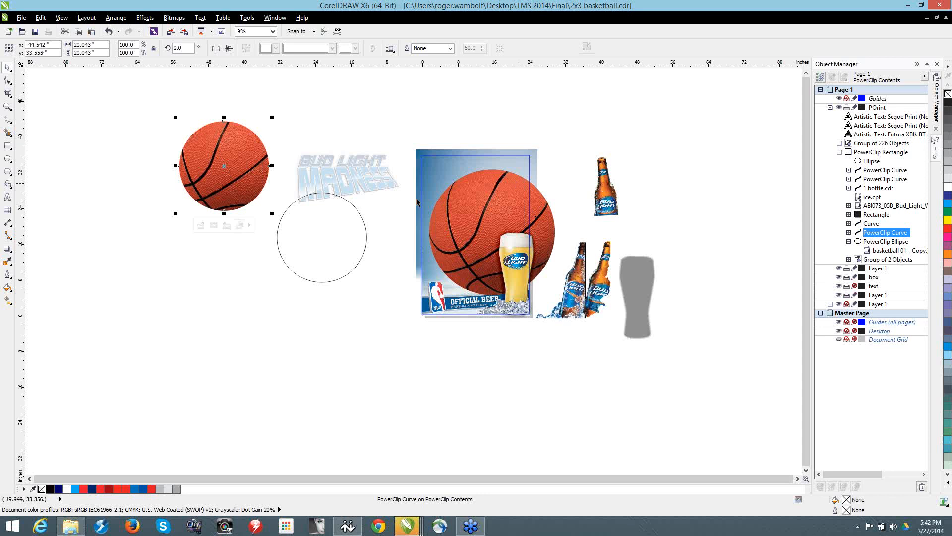
# Step: Create a second intersection with the circle over the basketball's upper left and place the piece above the Bud Light Madness logo
pyautogui.moveTo(328, 236); pyautogui.dragTo(486, 221)
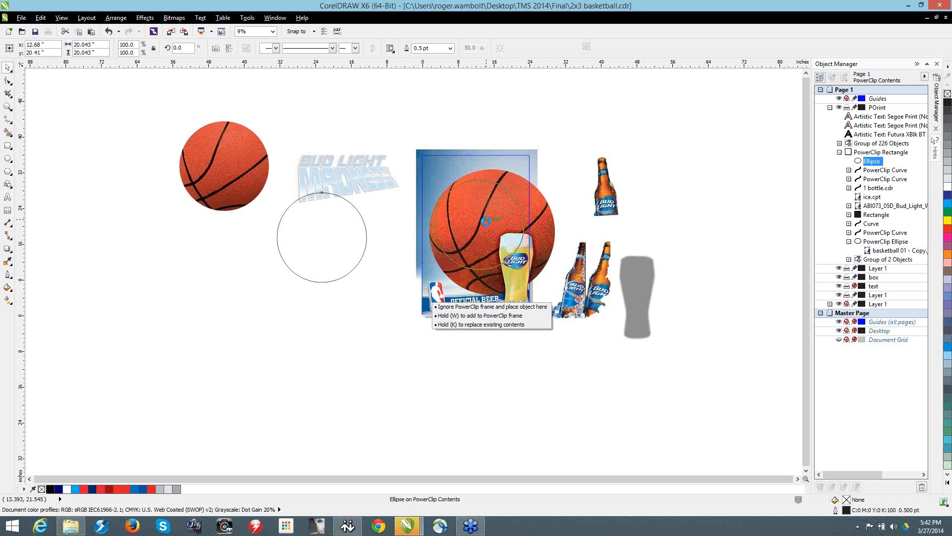
pyautogui.moveTo(486, 222); pyautogui.dragTo(486, 222)
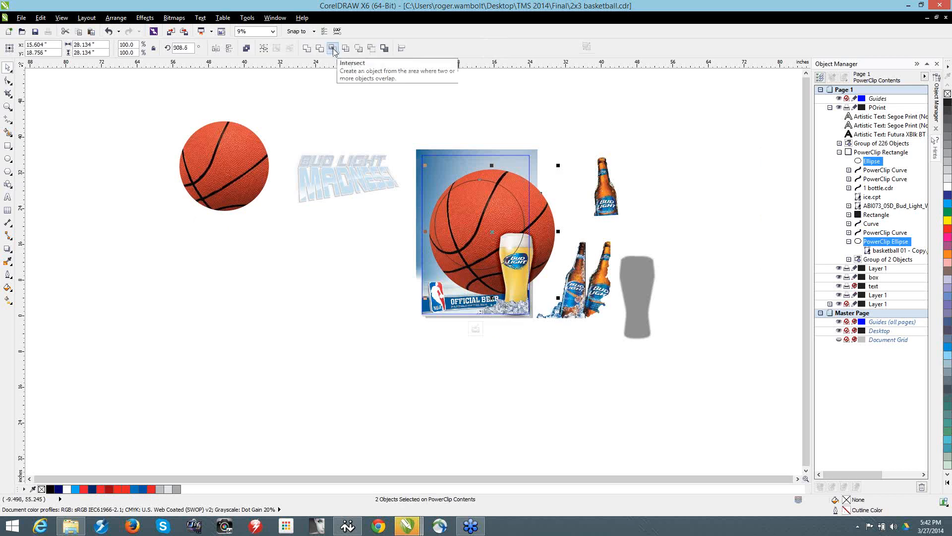
pyautogui.click(115, 18)
pyautogui.moveTo(178, 180)
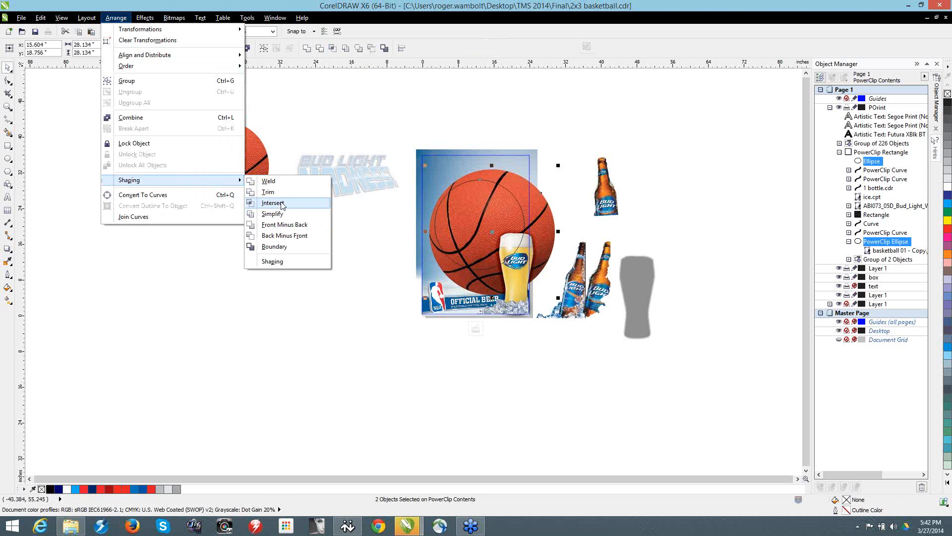
pyautogui.click(281, 203)
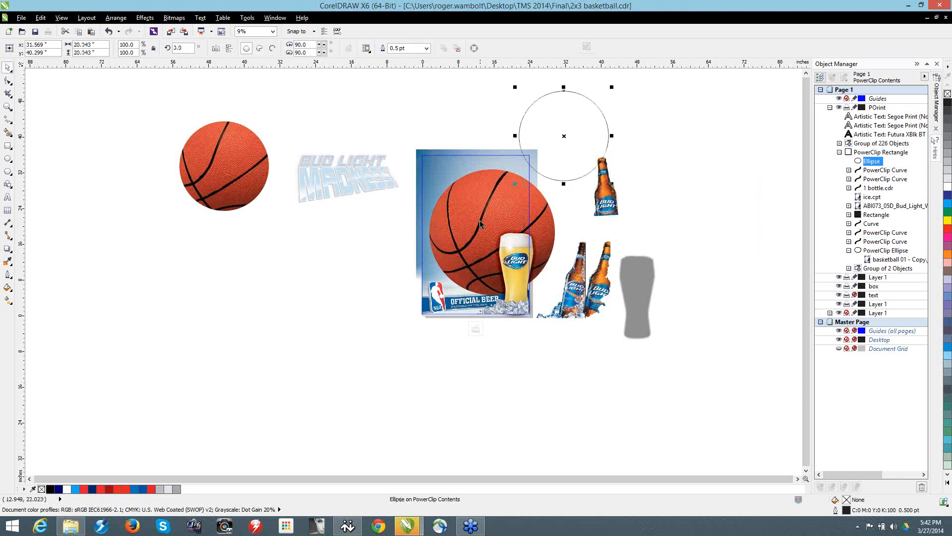
pyautogui.click(369, 119)
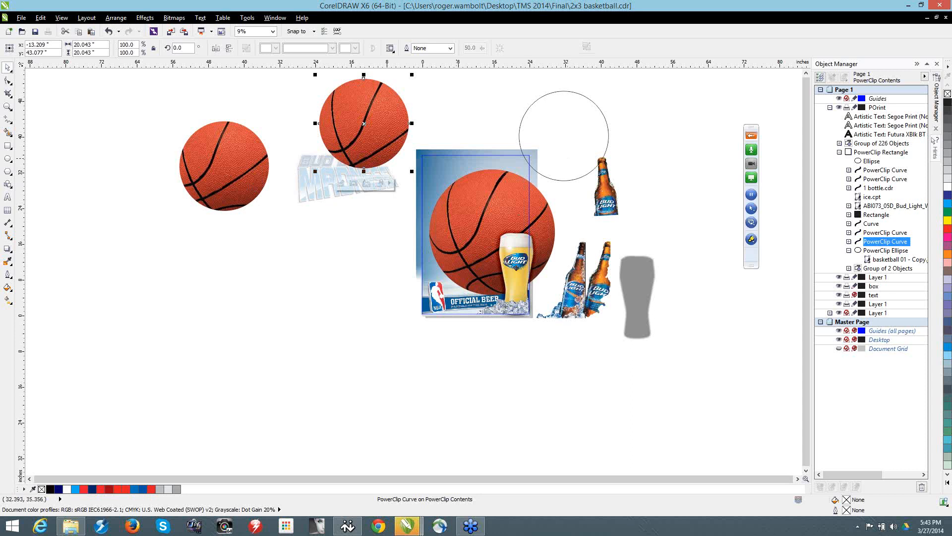
# Step: Move the circle farther up, clear of the artwork, directly above the single beer bottle
pyautogui.moveTo(568, 157); pyautogui.dragTo(515, 267)
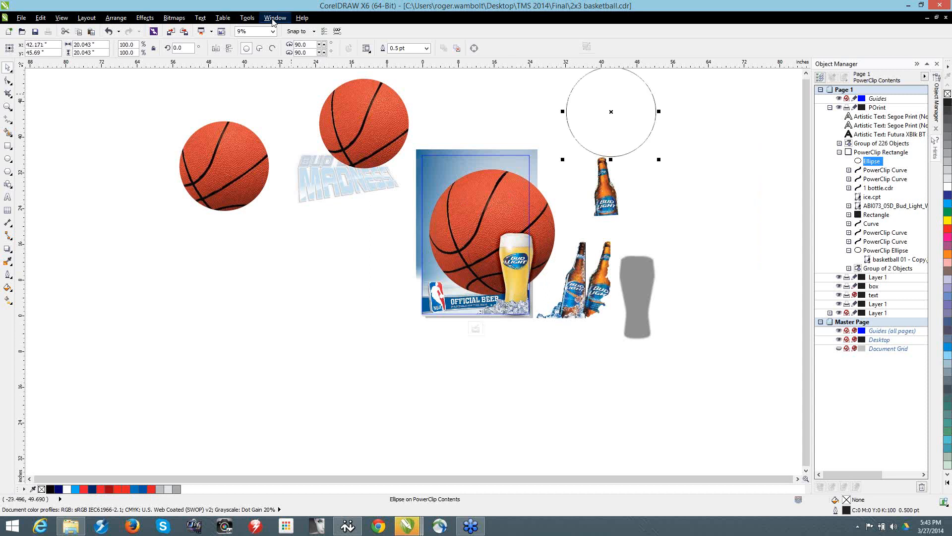
# Step: Review the Printing Issues page in Troubleshooting.cdr and return to 2x3 basketball.cdr
pyautogui.click(273, 18)
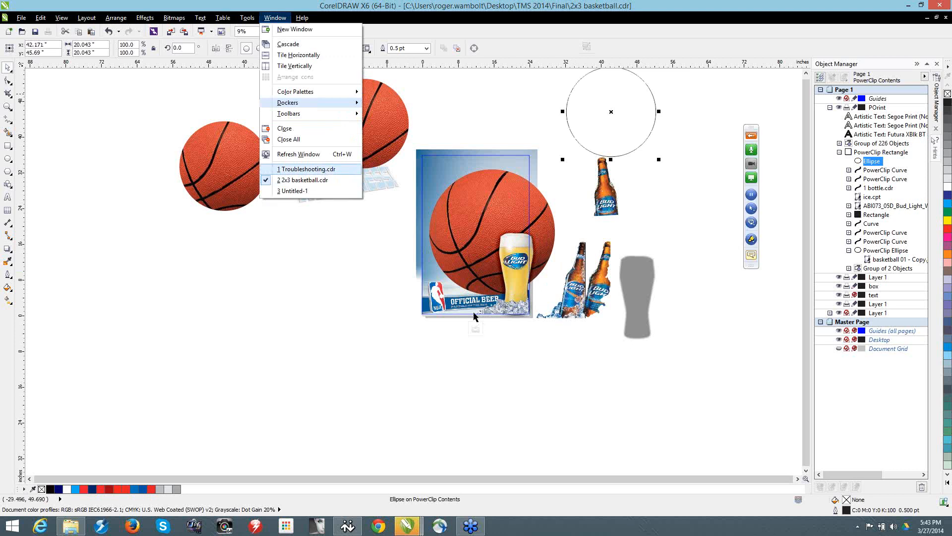
pyautogui.click(307, 169)
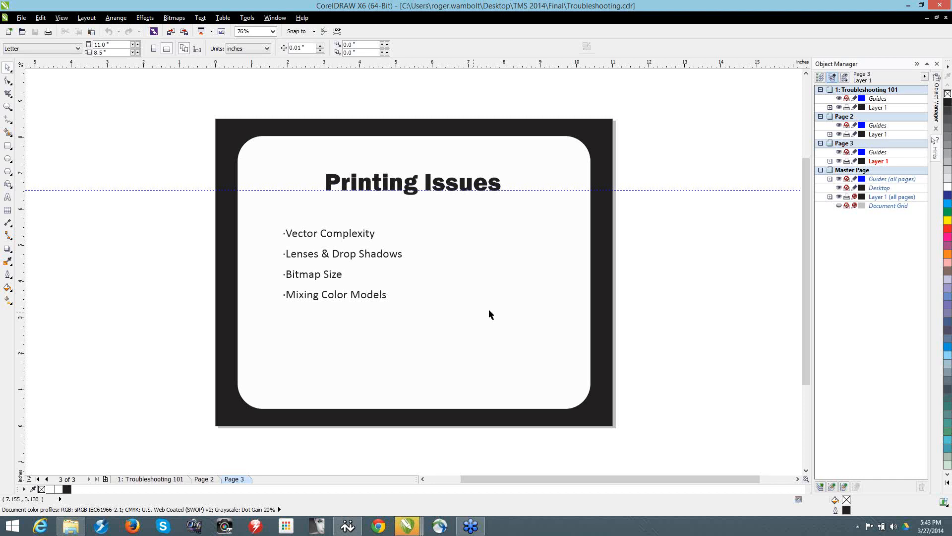
pyautogui.click(274, 18)
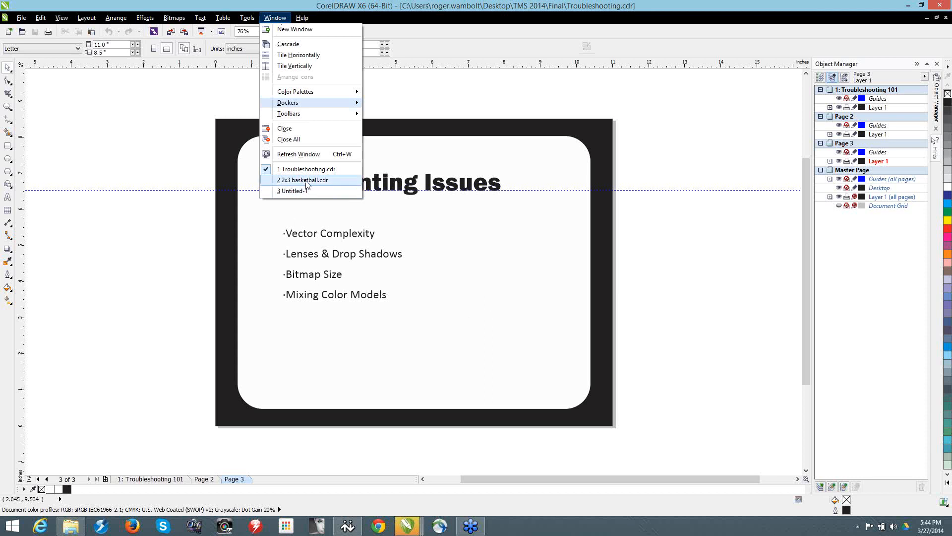
pyautogui.press('Return')
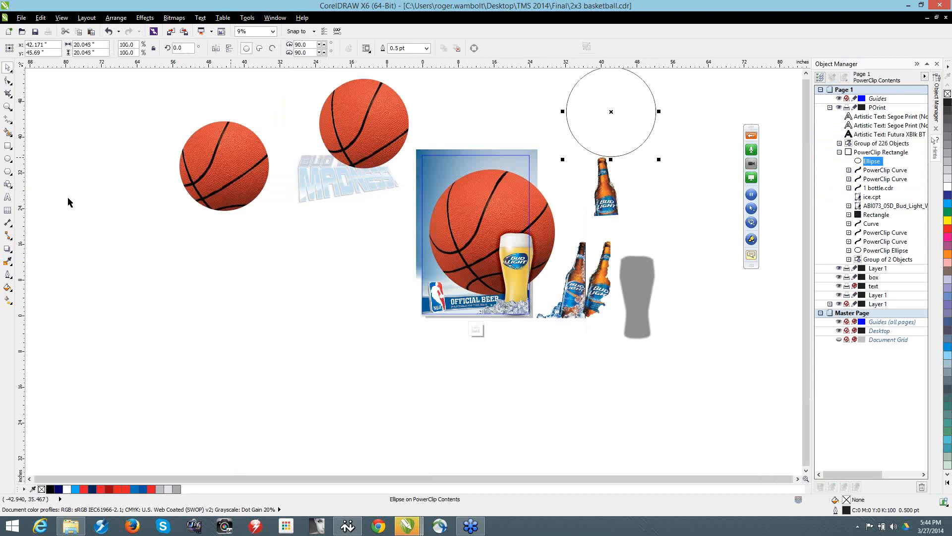
# Step: Move the leftmost basketball piece down the page and erase a thicker stroke across its upper-left edge
pyautogui.moveTo(224, 166); pyautogui.dragTo(258, 290)
pyautogui.click(8, 93)
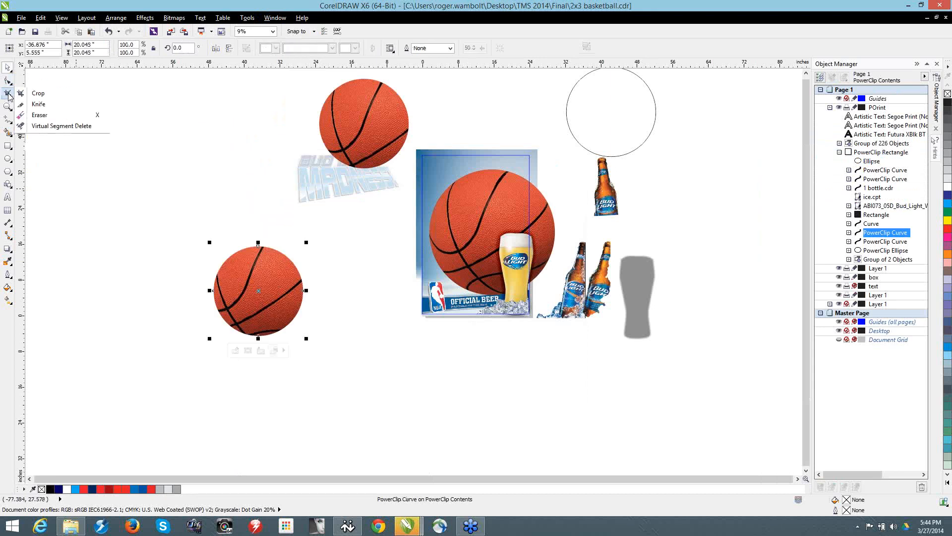
pyautogui.click(42, 115)
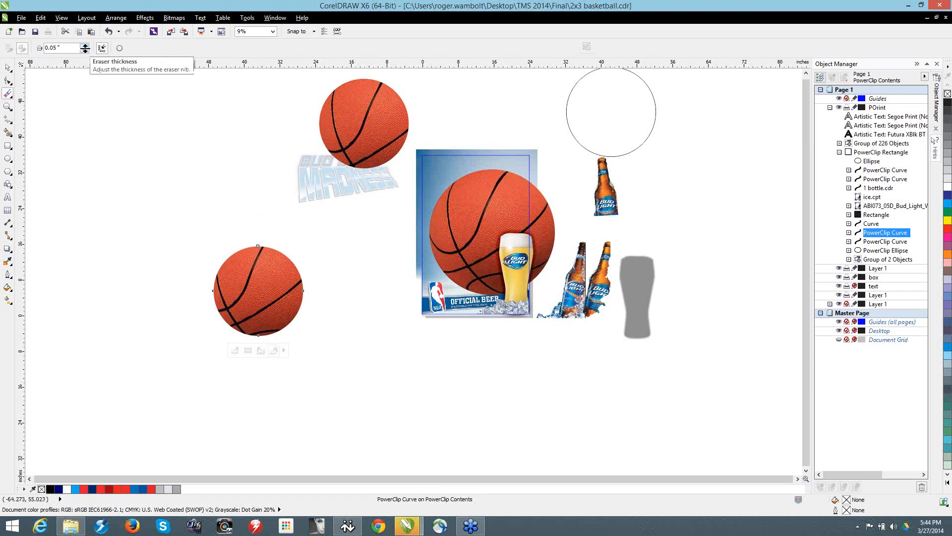
pyautogui.moveTo(84, 48); pyautogui.dragTo(86, 36)
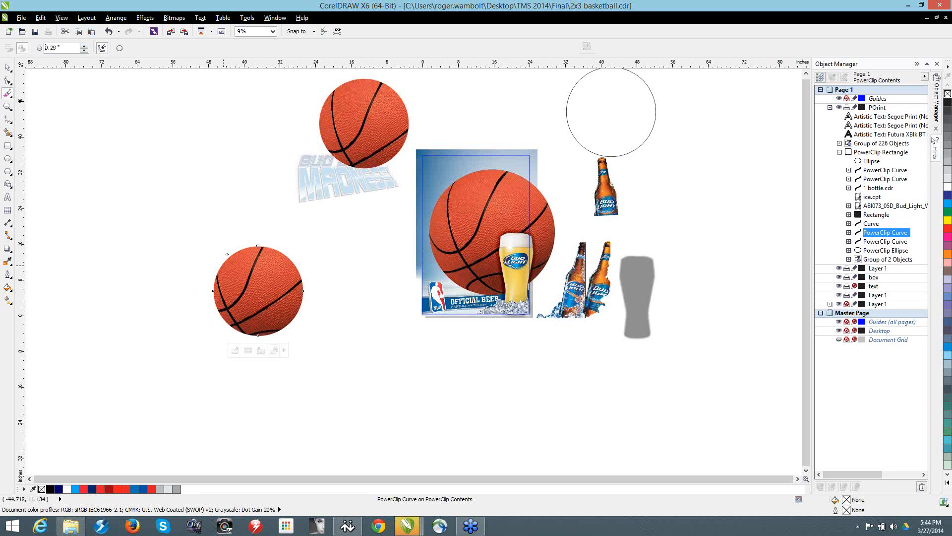
pyautogui.moveTo(227, 257); pyautogui.dragTo(210, 285)
# Step: Break the erased basketball PowerClip curve apart and move the small sliver up and away from the ball
pyautogui.click(8, 68)
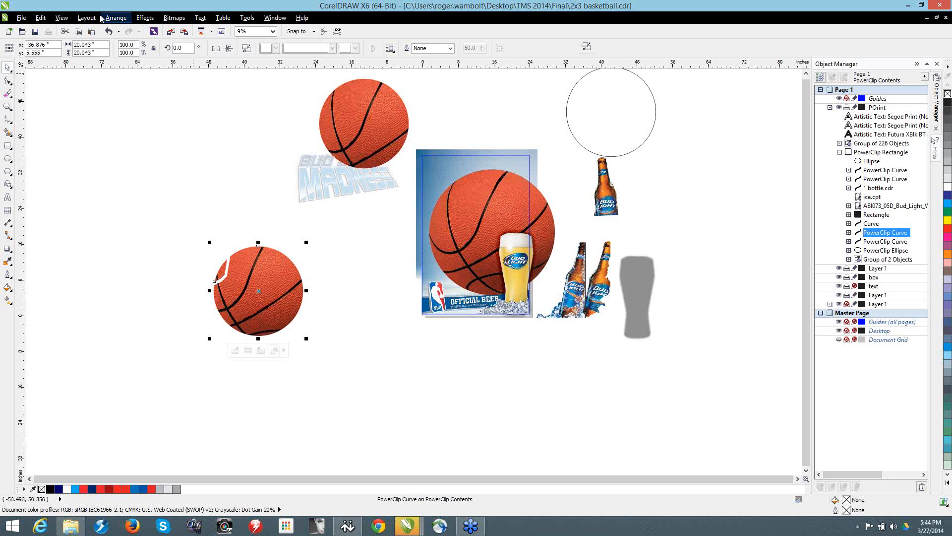
pyautogui.click(115, 18)
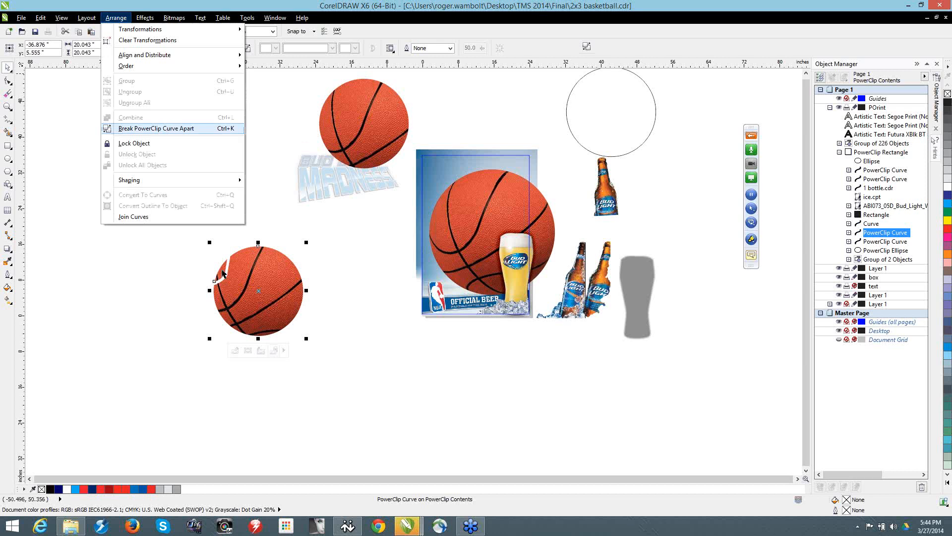
pyautogui.click(132, 128)
pyautogui.moveTo(181, 160); pyautogui.dragTo(132, 140)
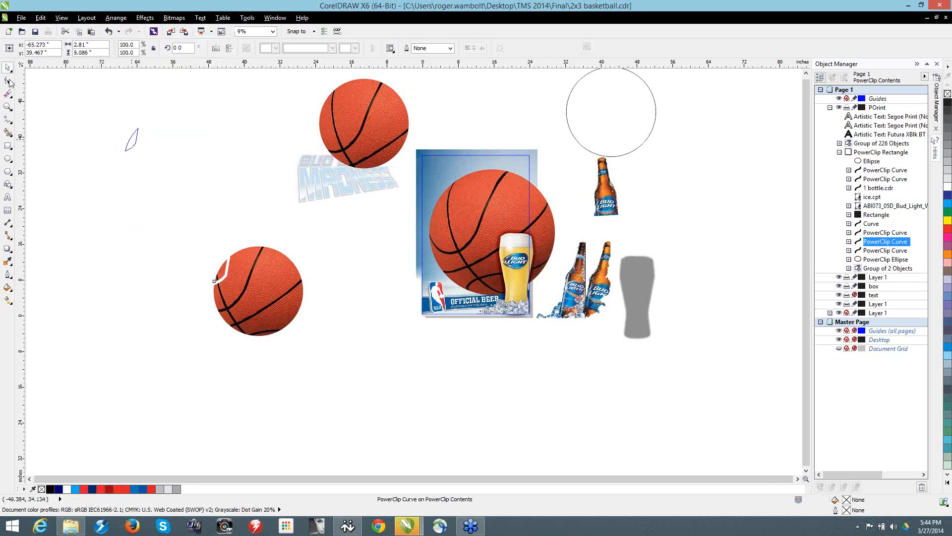
# Step: Stretch the sliver's lower-edge nodes far down to the right to expose more of the basketball image hidden inside
pyautogui.click(9, 81)
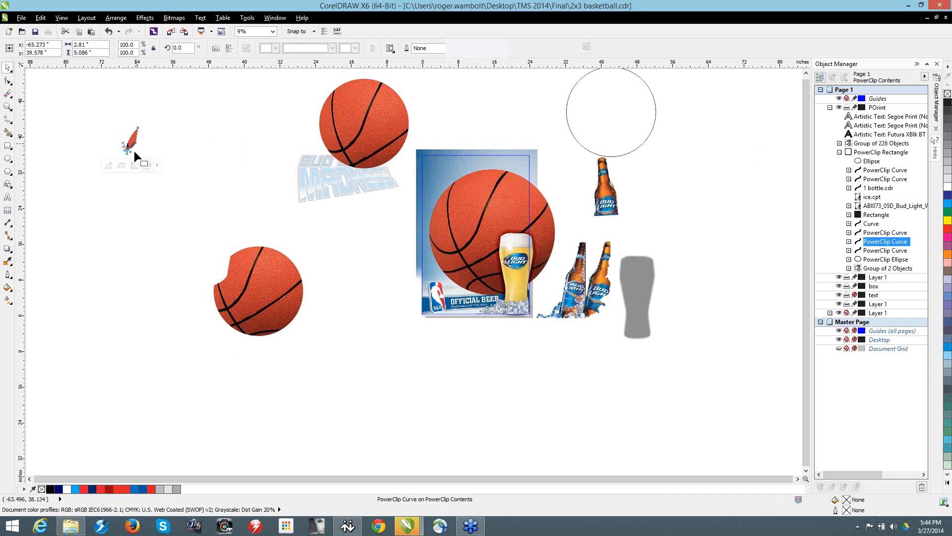
pyautogui.scroll(3, 134, 150)
pyautogui.moveTo(70, 162); pyautogui.dragTo(70, 163)
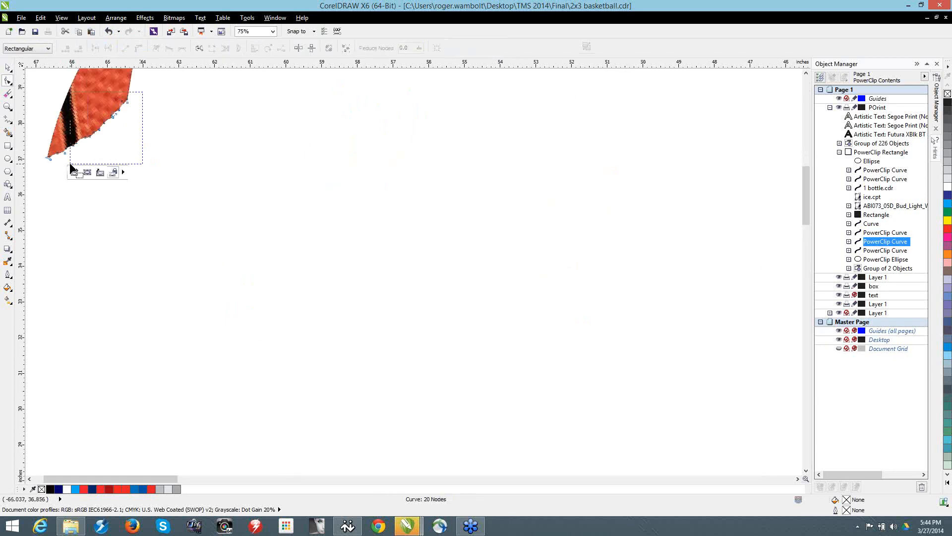
pyautogui.moveTo(115, 118); pyautogui.dragTo(565, 452)
pyautogui.scroll(-1, 566, 453)
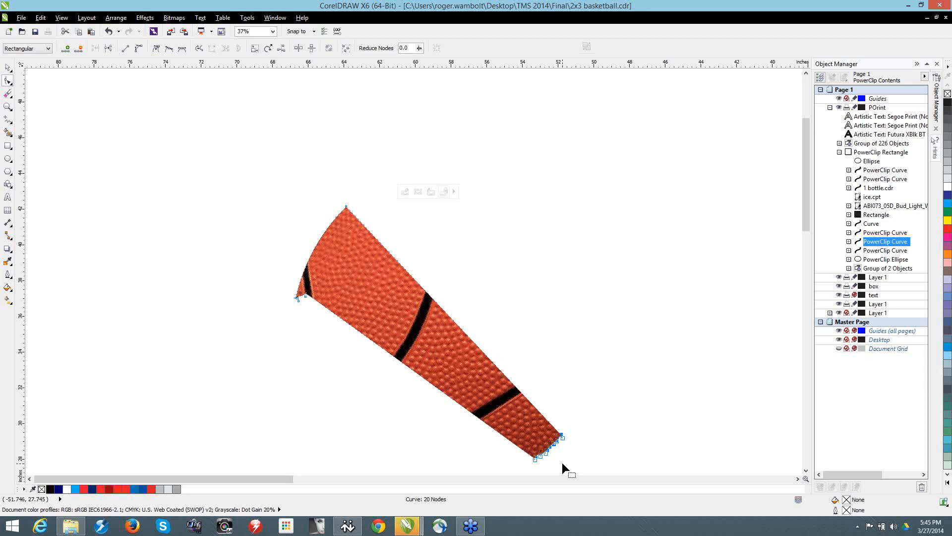
pyautogui.rightClick(626, 338)
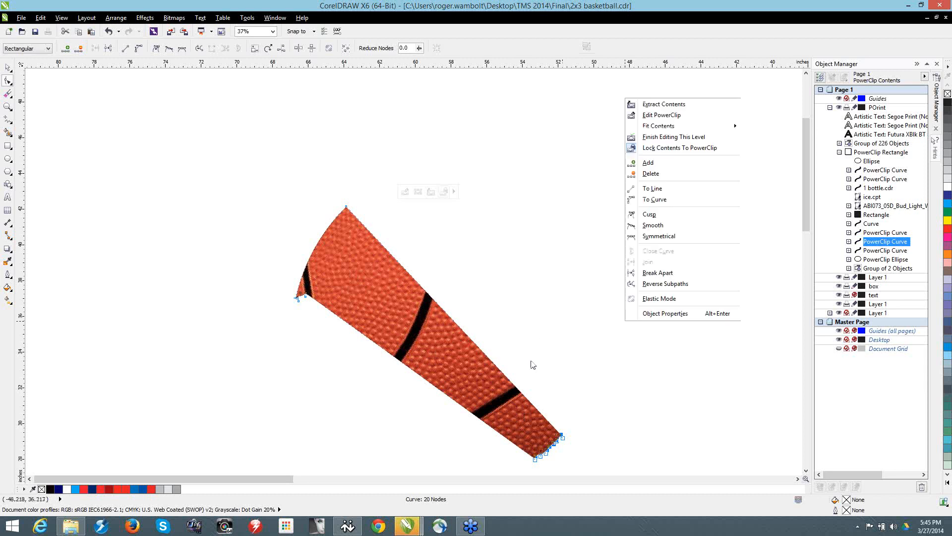
pyautogui.click(539, 310)
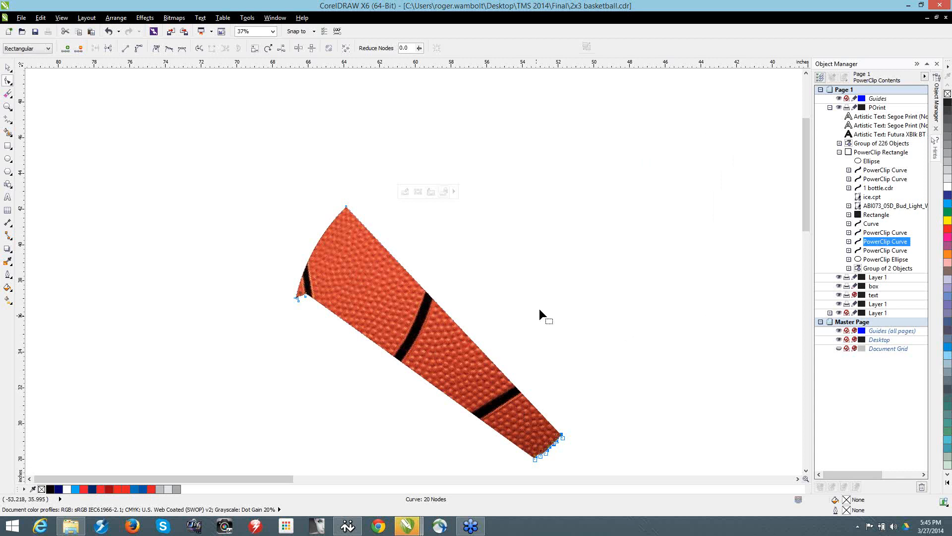
# Step: Finish editing the poster's PowerClip and extract its contents from the rectangle
pyautogui.scroll(-4, 540, 309)
pyautogui.scroll(4, 625, 328)
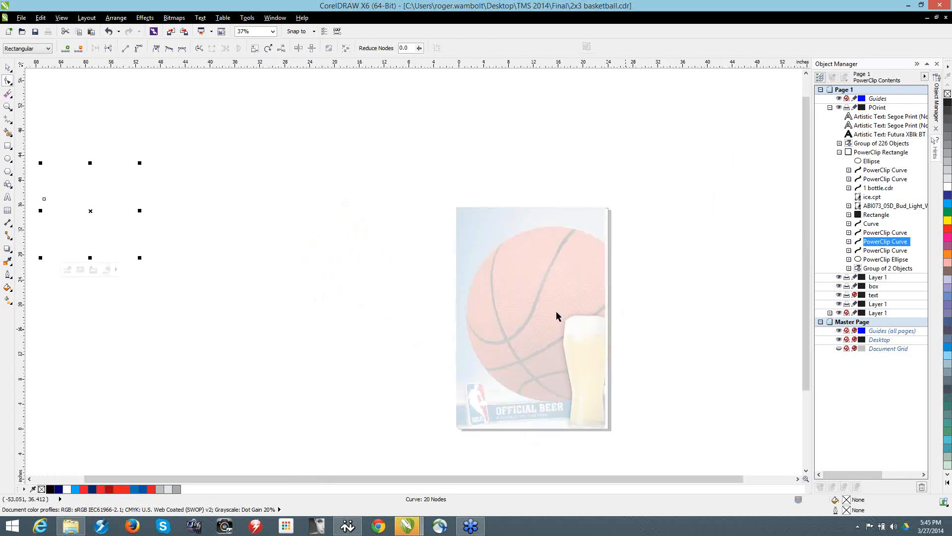
pyautogui.press('space')
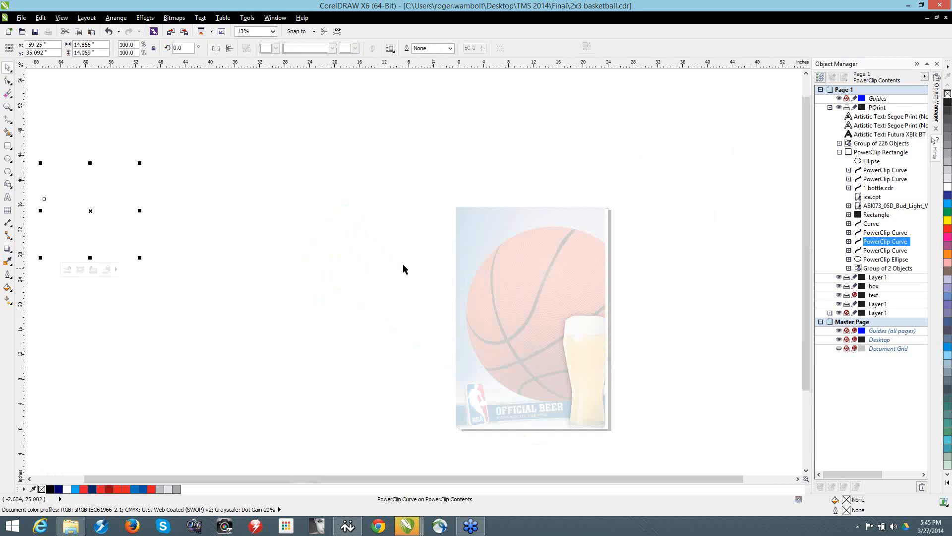
pyautogui.click(494, 233)
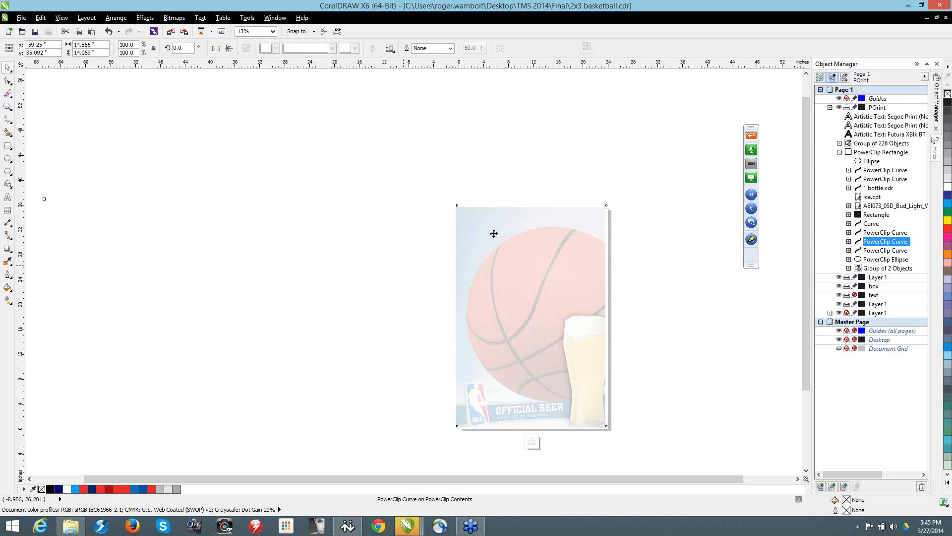
pyautogui.rightClick(494, 233)
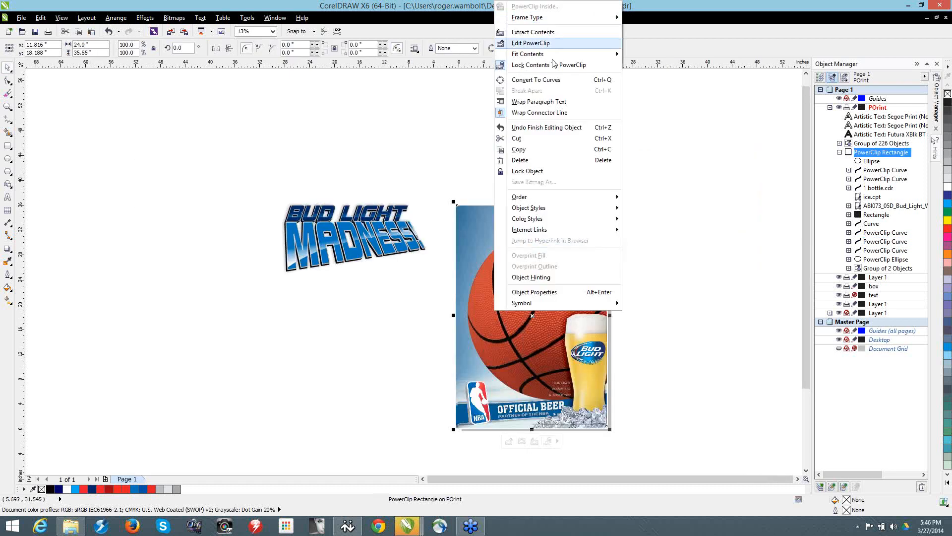
pyautogui.click(533, 32)
pyautogui.scroll(-1, 516, 250)
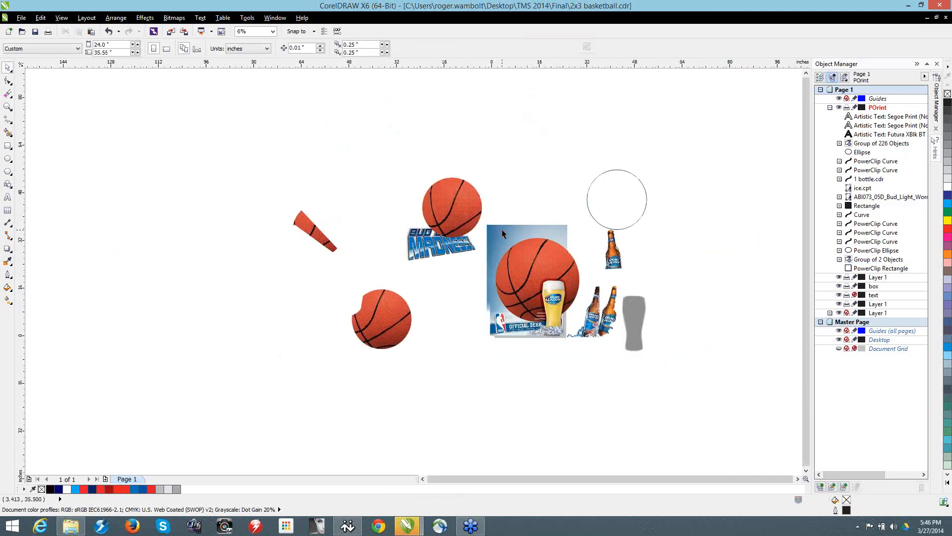
# Step: Move the extracted blue background group to the far left of the poster and ungroup it
pyautogui.moveTo(502, 230); pyautogui.dragTo(144, 183)
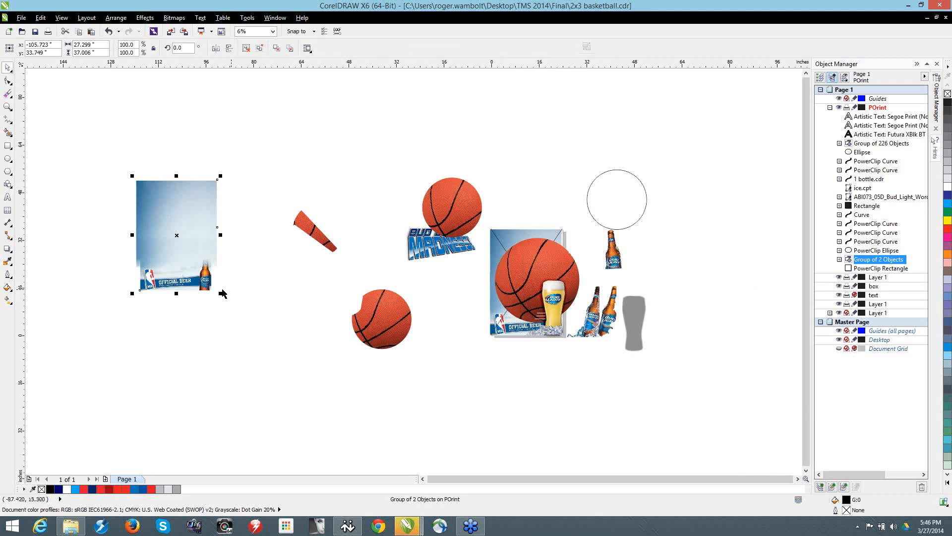
pyautogui.moveTo(203, 285); pyautogui.dragTo(236, 287)
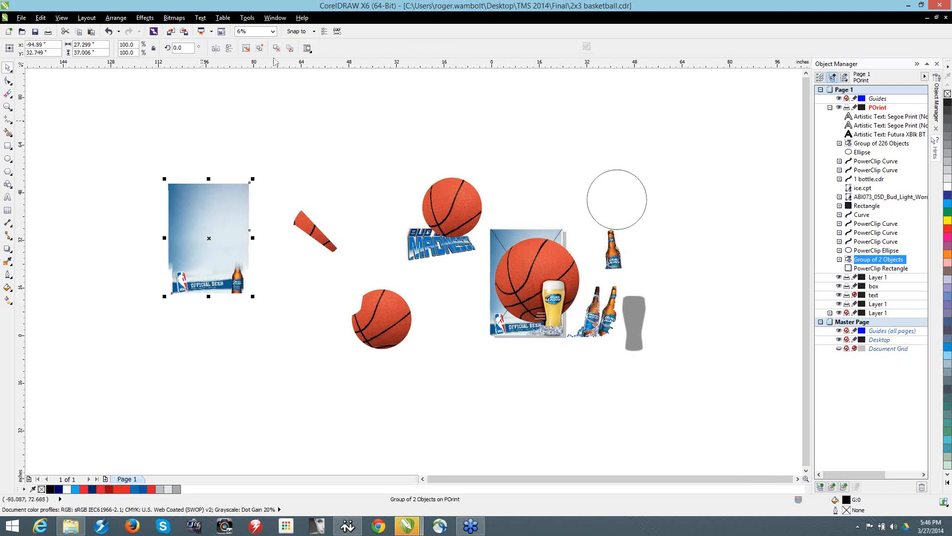
pyautogui.click(260, 48)
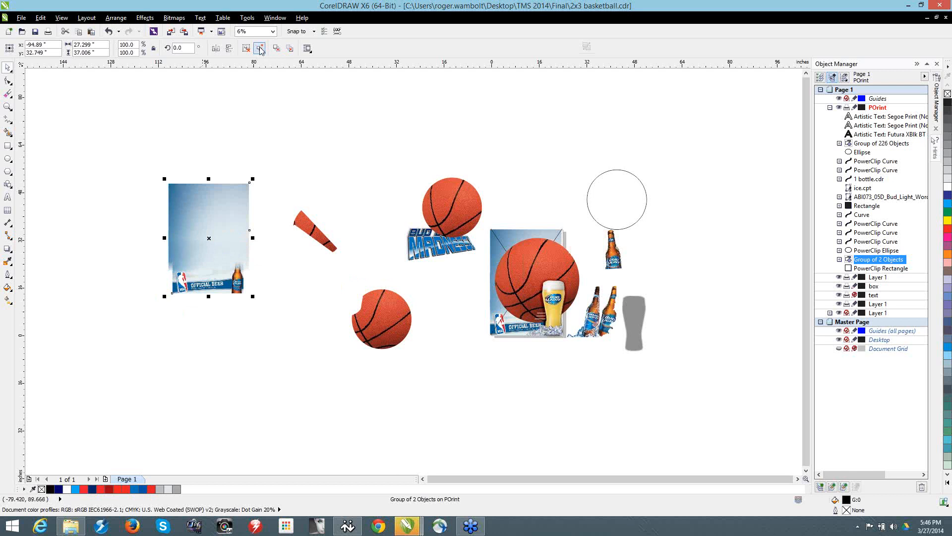
# Step: Move the Official Beer banner bitmap below the blue background and reshape its left edge inward to hide the NBA logo
pyautogui.click(223, 305)
pyautogui.moveTo(223, 283); pyautogui.dragTo(261, 338)
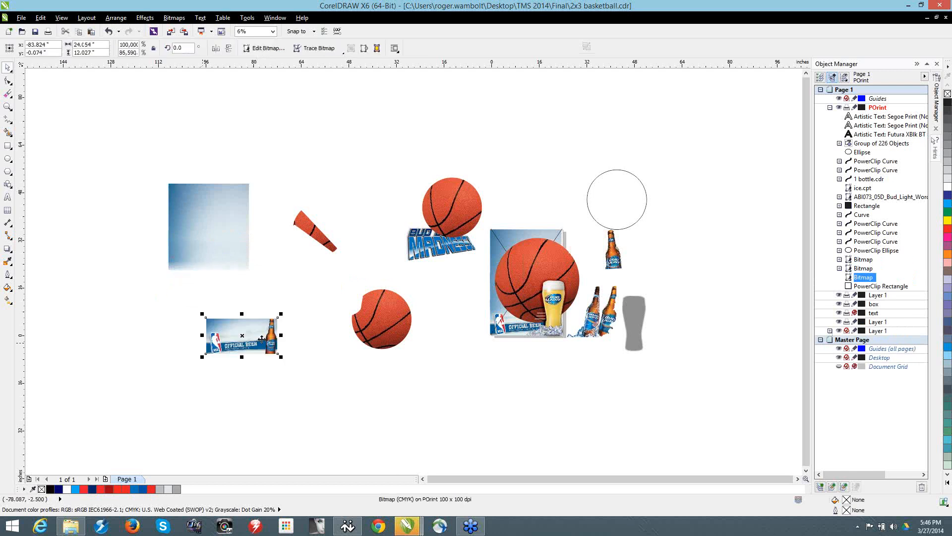
pyautogui.scroll(3, 262, 338)
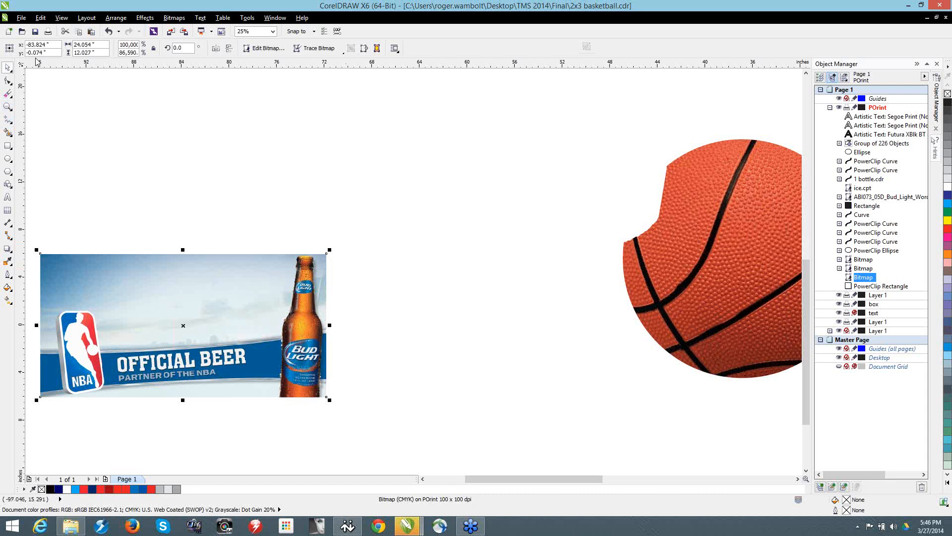
pyautogui.click(7, 81)
pyautogui.moveTo(35, 250); pyautogui.dragTo(238, 395)
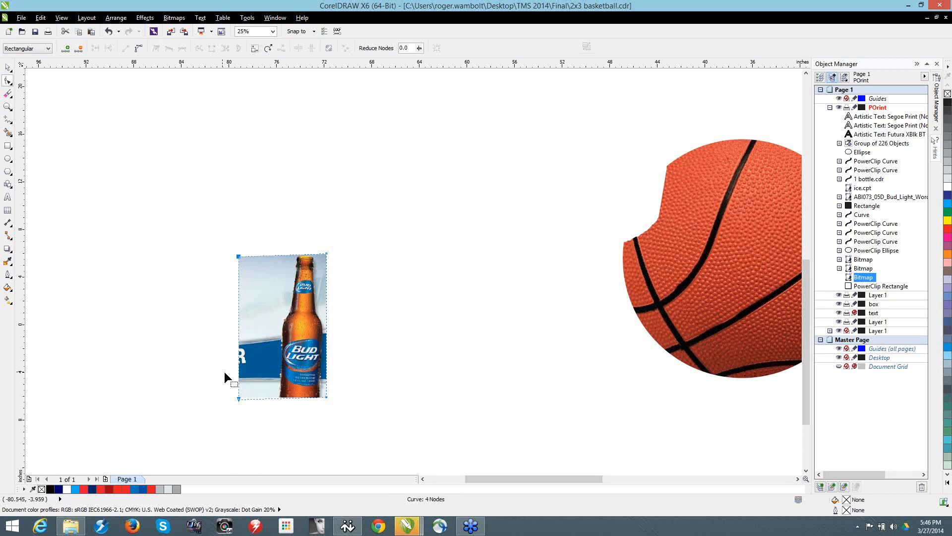
# Step: Crop the banner bitmap to an area about 5.1 by 12.8 inches around the bottle
pyautogui.click(9, 94)
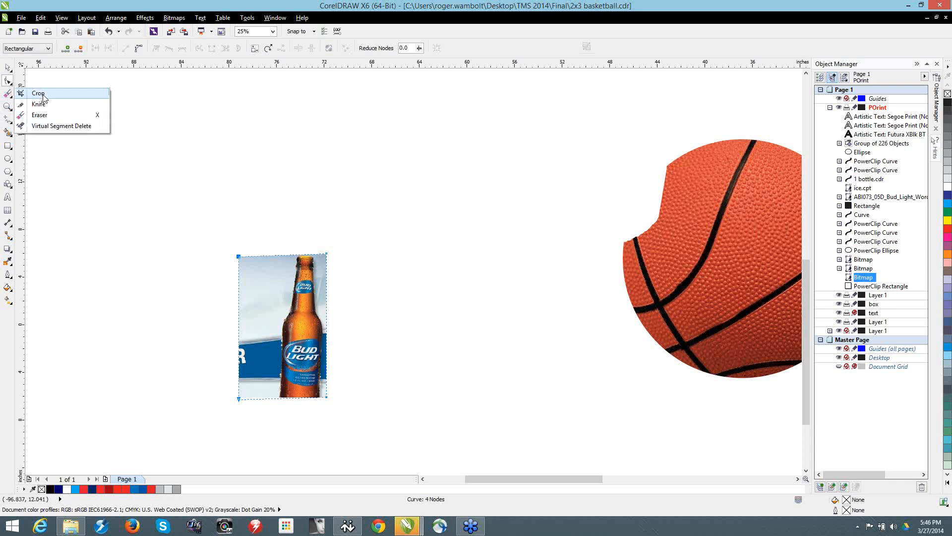
pyautogui.click(43, 95)
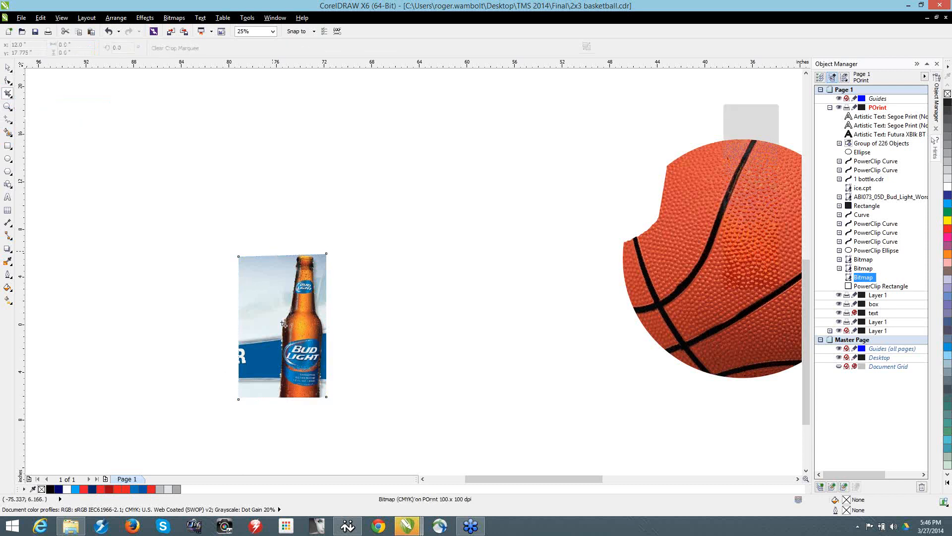
pyautogui.moveTo(272, 251); pyautogui.dragTo(334, 402)
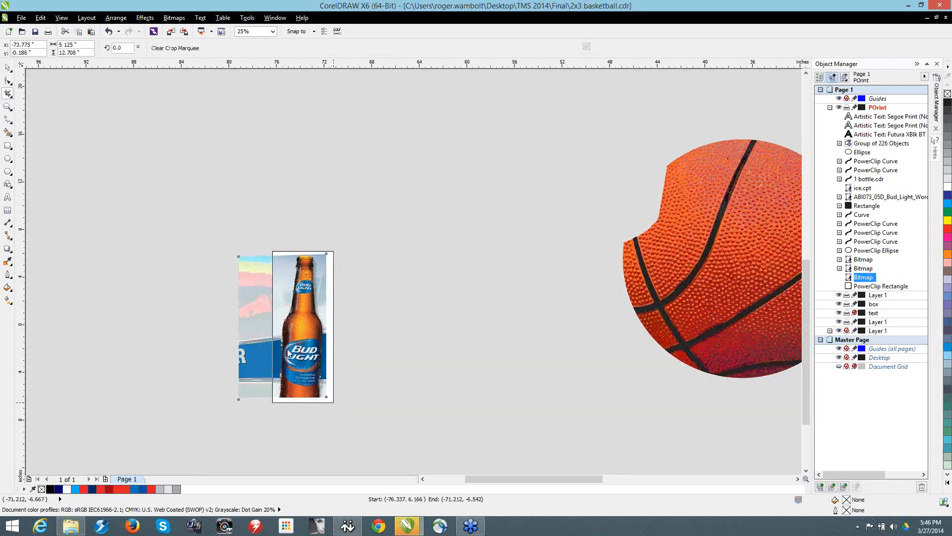
pyautogui.doubleClick(306, 317)
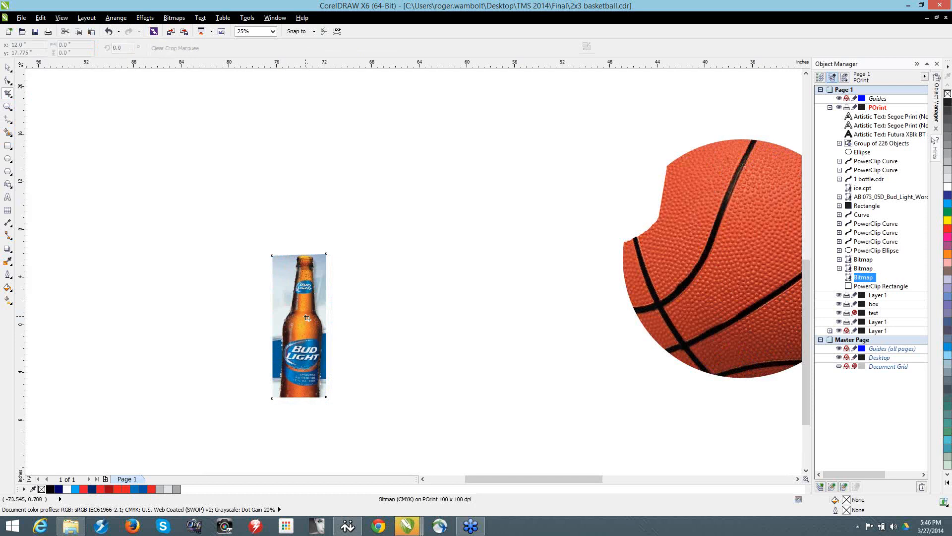
# Step: Pull the cropped bottle bitmap's upper-left node far out to the left to check for leftover hidden image
pyautogui.click(6, 82)
pyautogui.moveTo(270, 254); pyautogui.dragTo(89, 252)
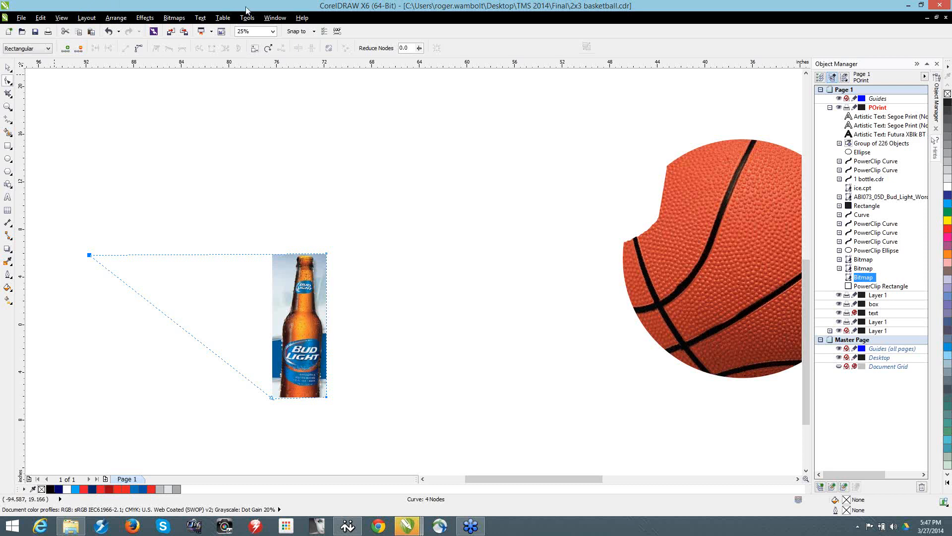
pyautogui.click(275, 17)
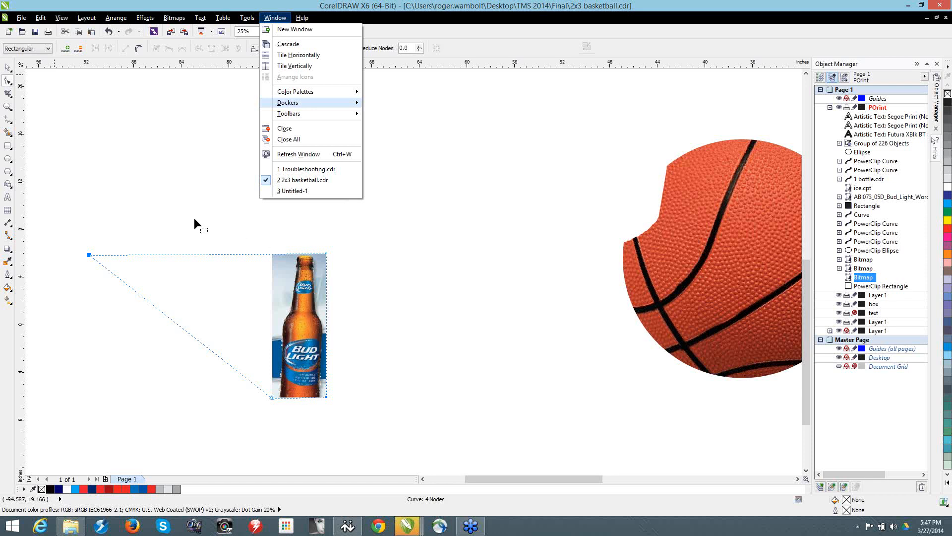
pyautogui.click(194, 218)
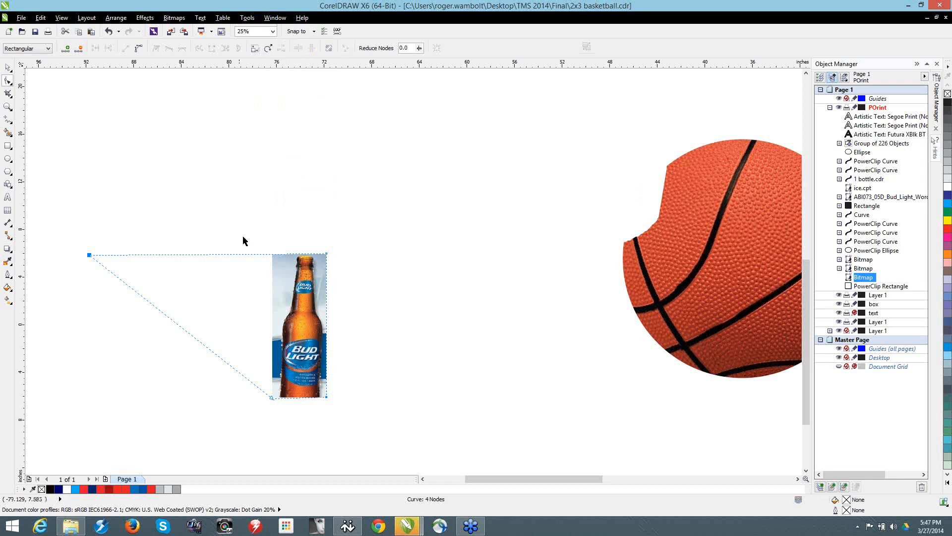
pyautogui.press('space')
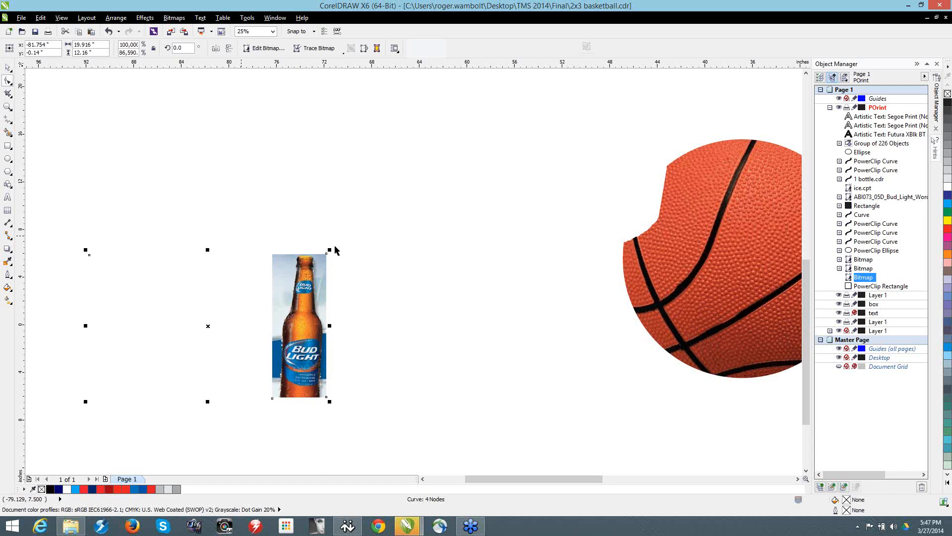
# Step: Scale the cropped bottle bitmap down about its center to about 4.0 by 2.4 inches
pyautogui.click(393, 235)
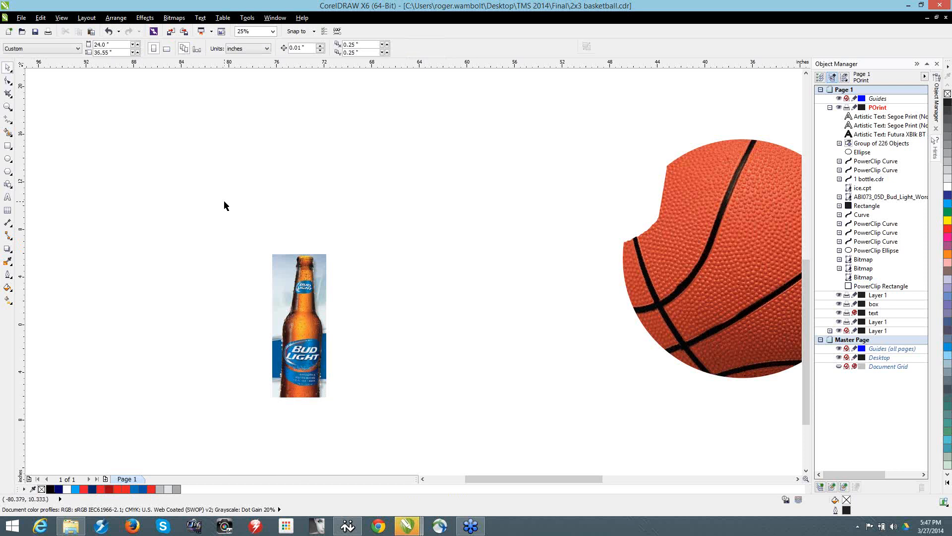
pyautogui.click(282, 271)
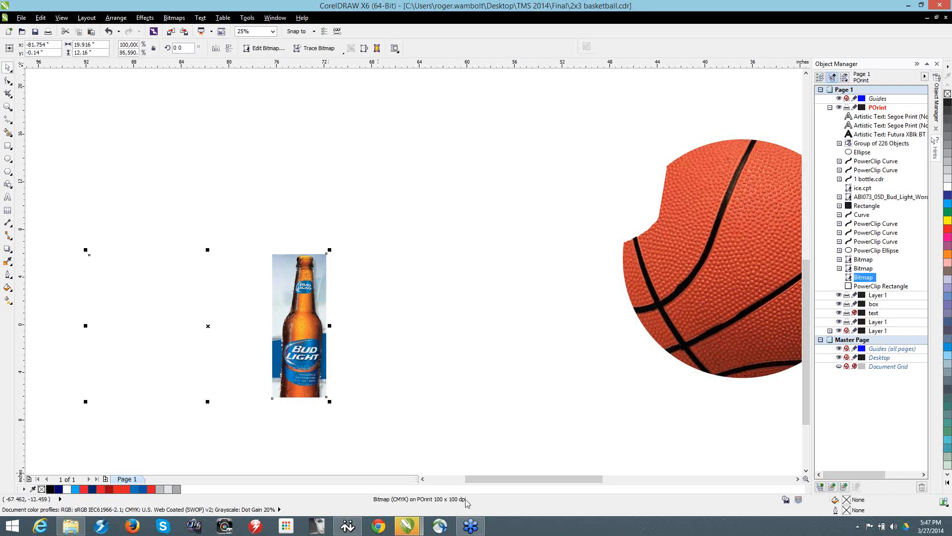
pyautogui.moveTo(331, 251); pyautogui.dragTo(307, 303)
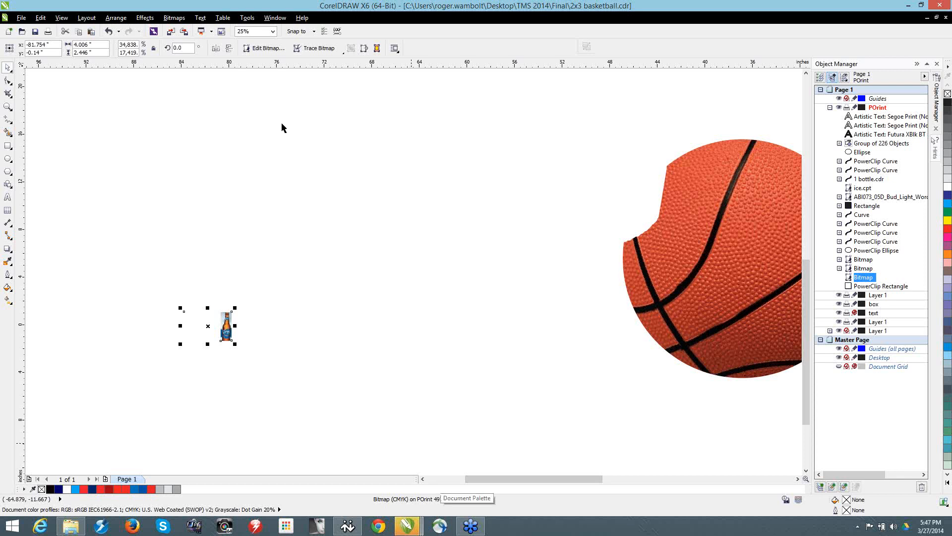
# Step: Add the Convert to Bitmap command as a shortcut on the standard toolbar
pyautogui.click(174, 19)
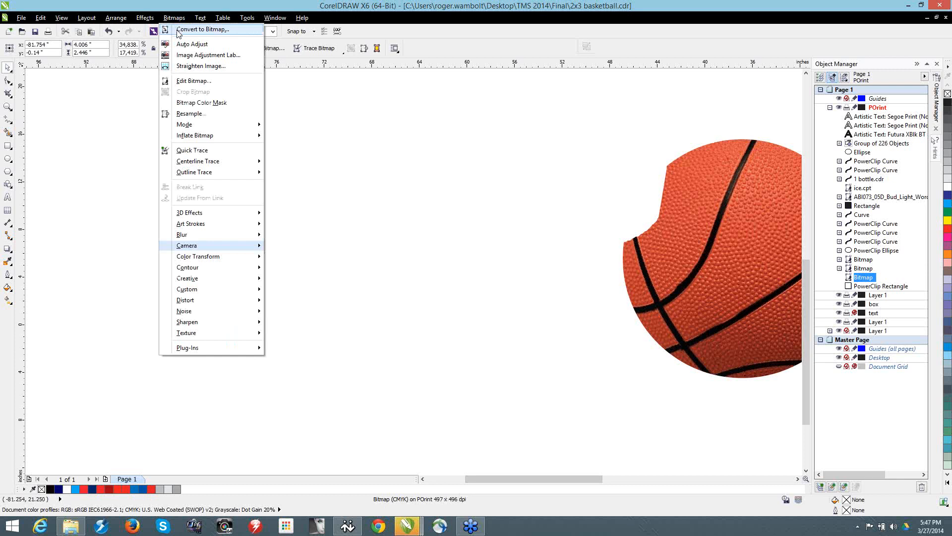
pyautogui.moveTo(470, 113); pyautogui.dragTo(472, 115)
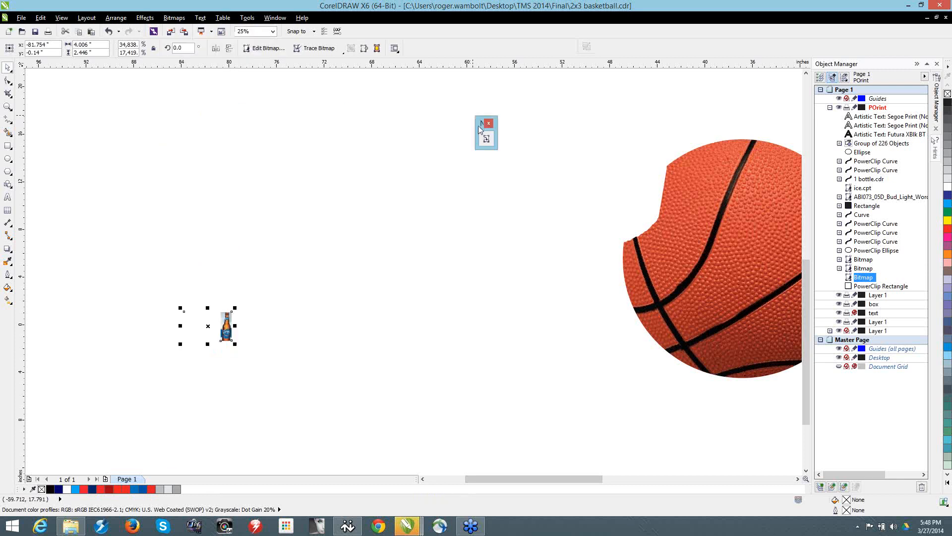
pyautogui.moveTo(470, 28); pyautogui.dragTo(471, 30)
# Step: Convert the scaled-down bottle to a 200 dpi CMYK bitmap with anti-aliasing and a transparent background
pyautogui.click(474, 32)
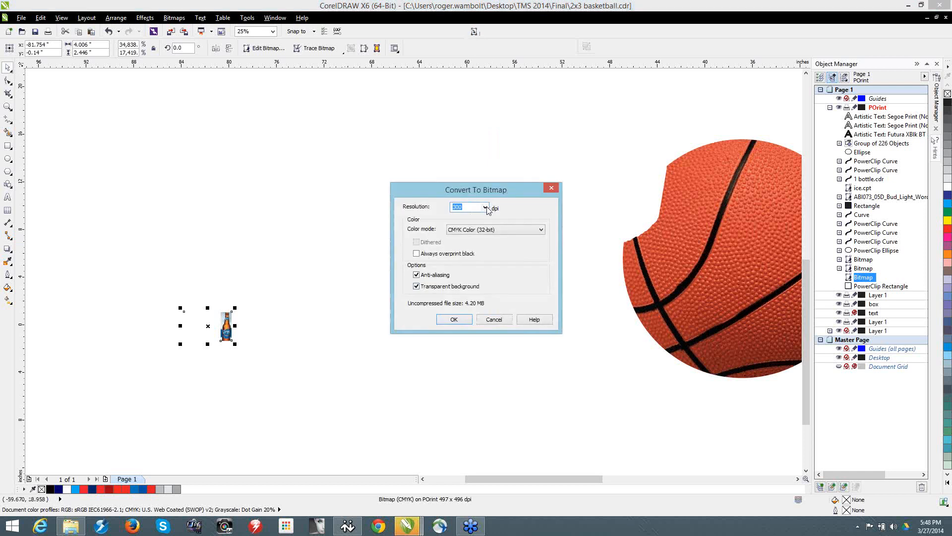
pyautogui.click(486, 208)
pyautogui.click(478, 248)
pyautogui.click(455, 320)
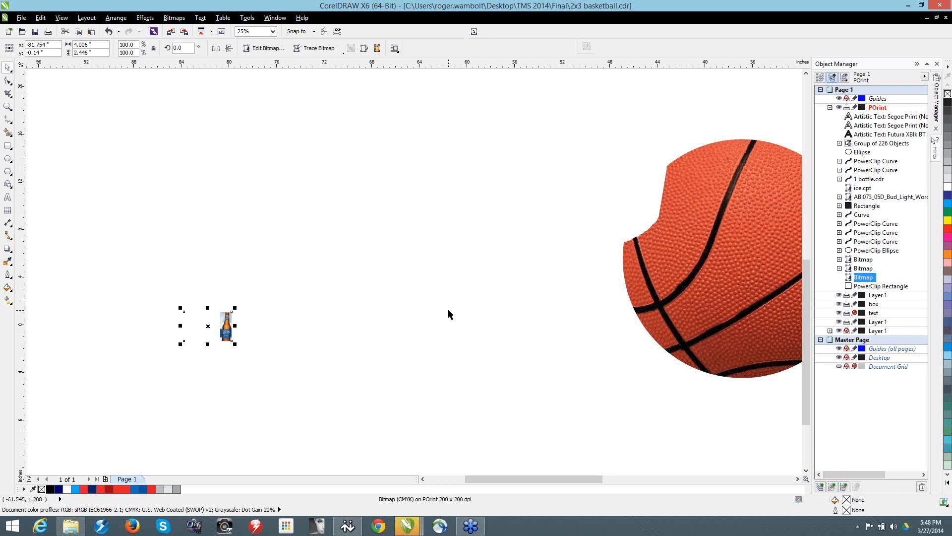
# Step: Convert the basketball PowerClip to a 200 dpi CMYK bitmap with anti-aliasing and a transparent background
pyautogui.click(689, 220)
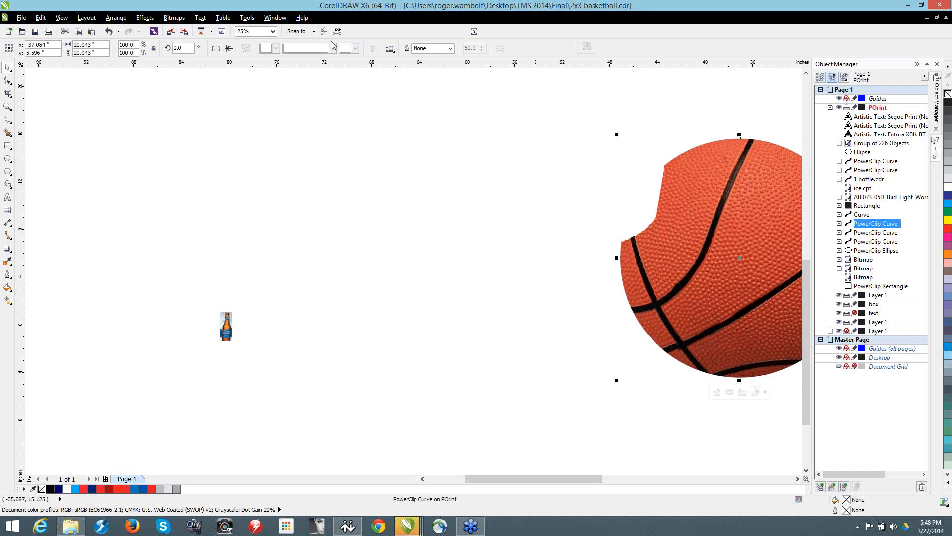
pyautogui.click(472, 31)
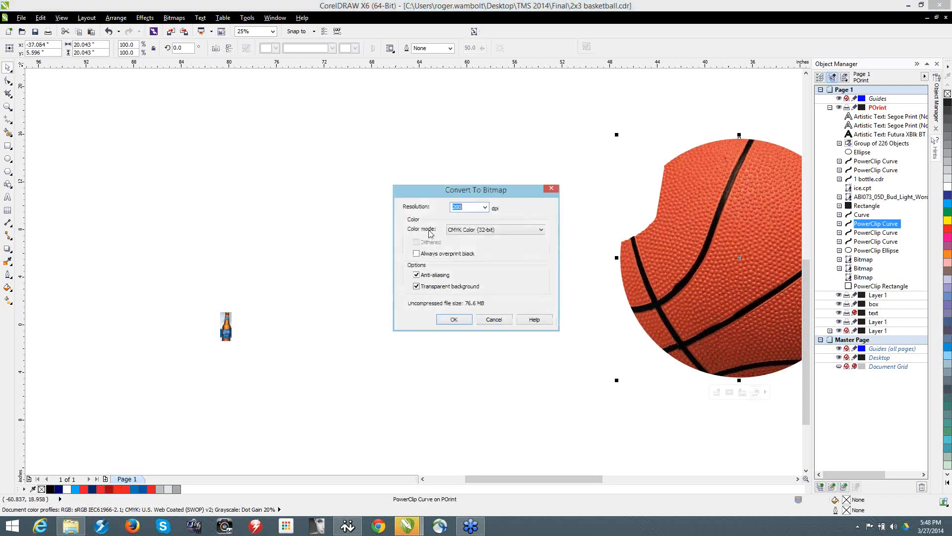
pyautogui.click(443, 320)
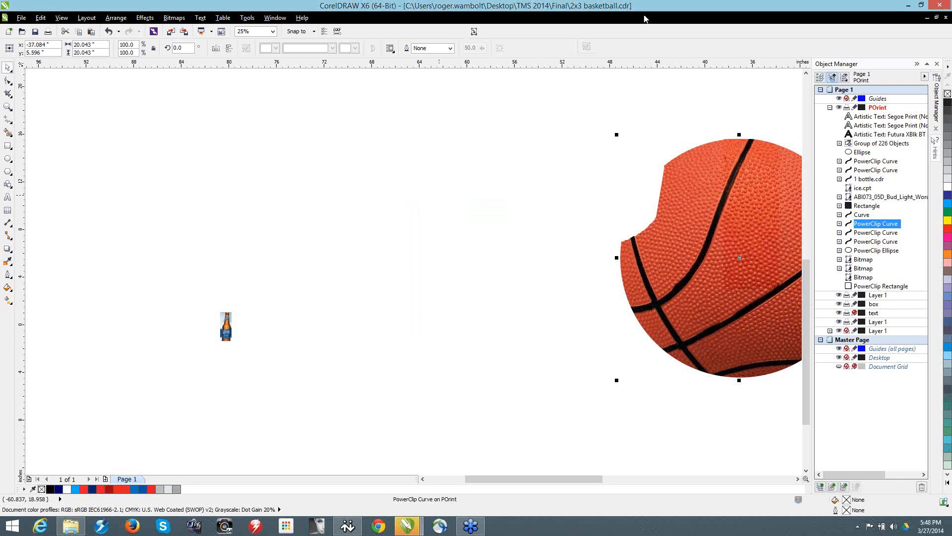
# Step: Deselect the basketball and switch to the Troubleshooting.cdr document
pyautogui.click(344, 77)
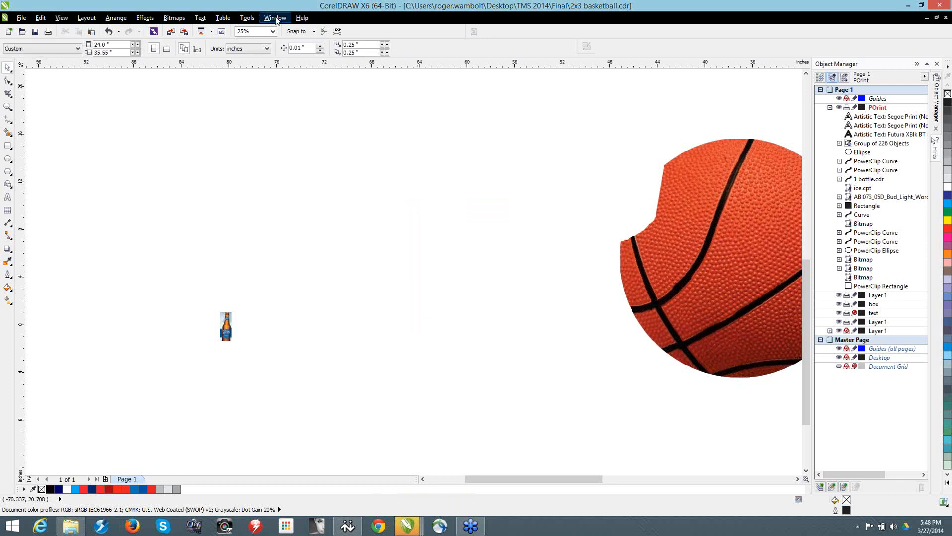
pyautogui.click(276, 19)
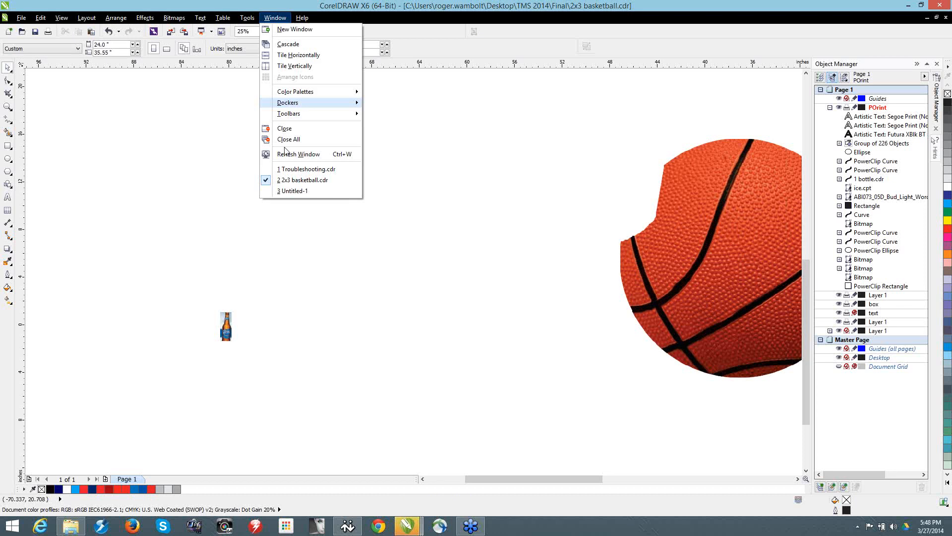
pyautogui.click(297, 169)
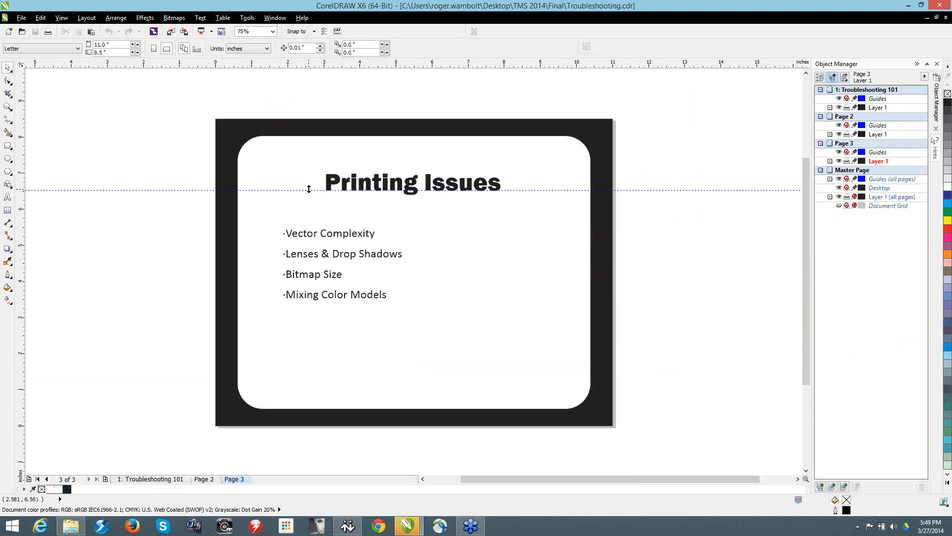
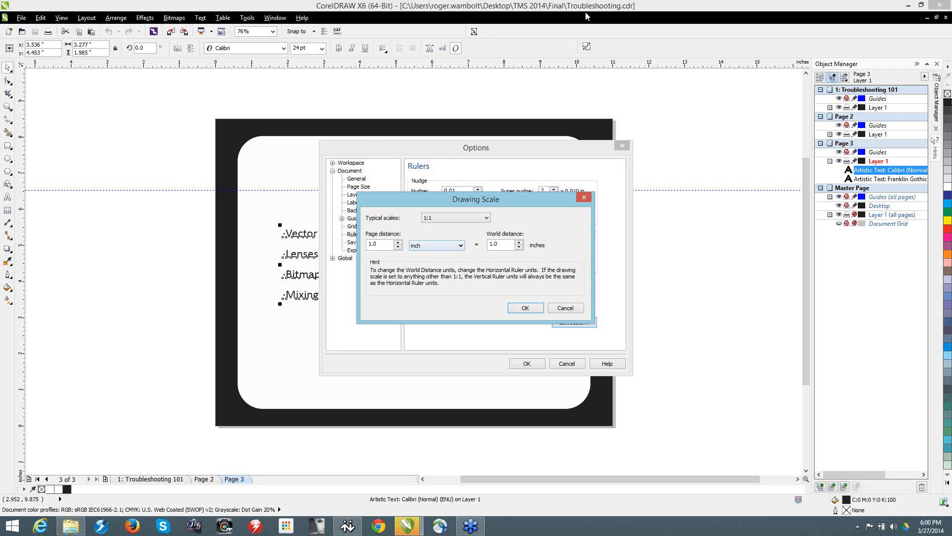
# Step: Cancel the Drawing Scale and Options dialogs, and browse to the Desktop's Content folder for an import
pyautogui.click(565, 307)
pyautogui.click(567, 363)
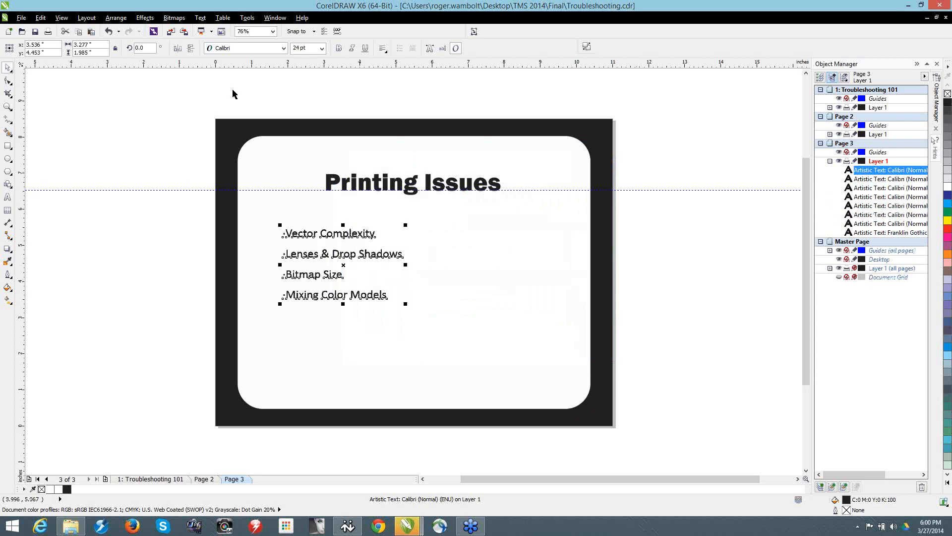
pyautogui.click(171, 32)
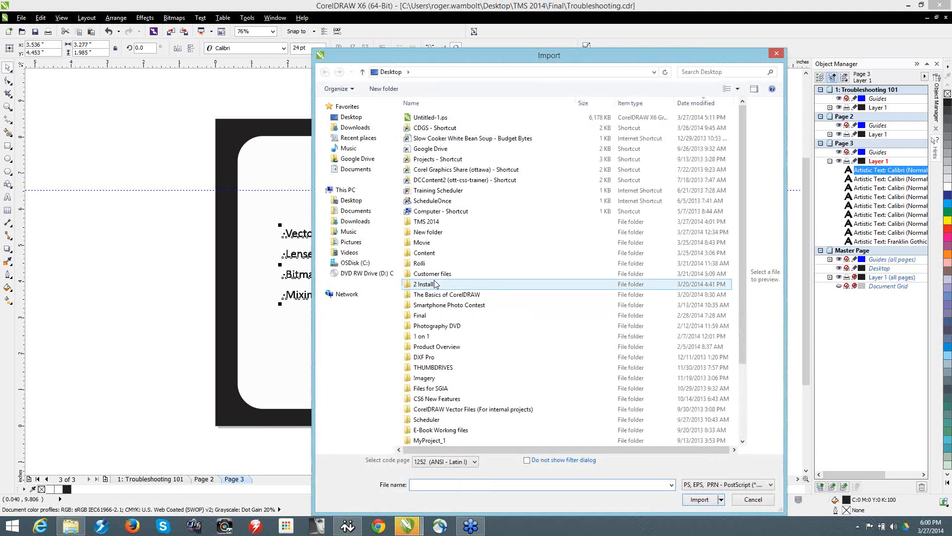
pyautogui.click(429, 253)
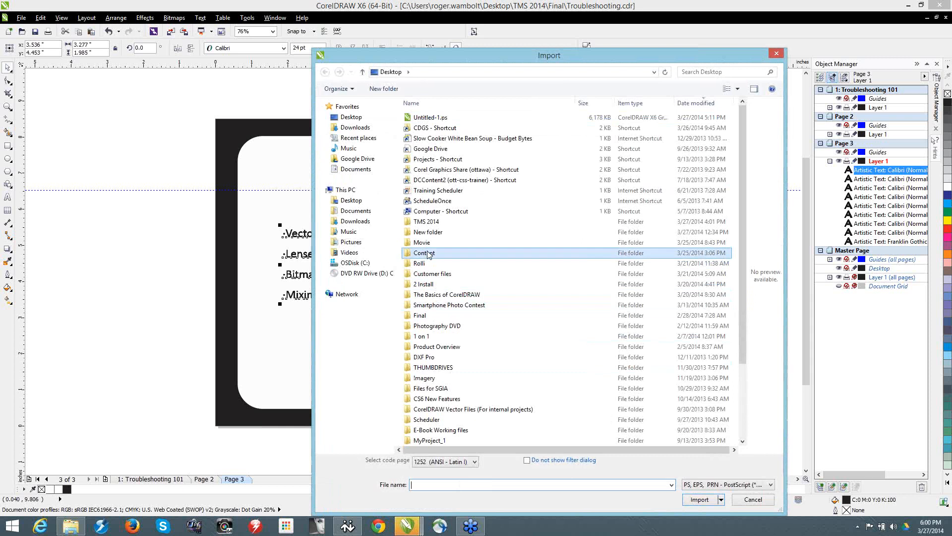
pyautogui.doubleClick(429, 254)
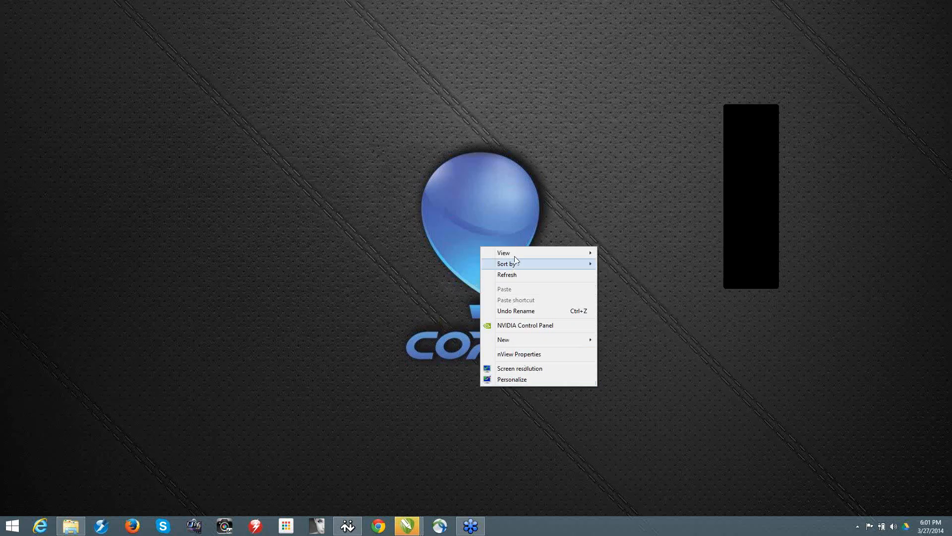
# Step: Show the desktop icons and try to import all images of the Imagery folder into Troubleshooting.cdr
pyautogui.moveTo(517, 254)
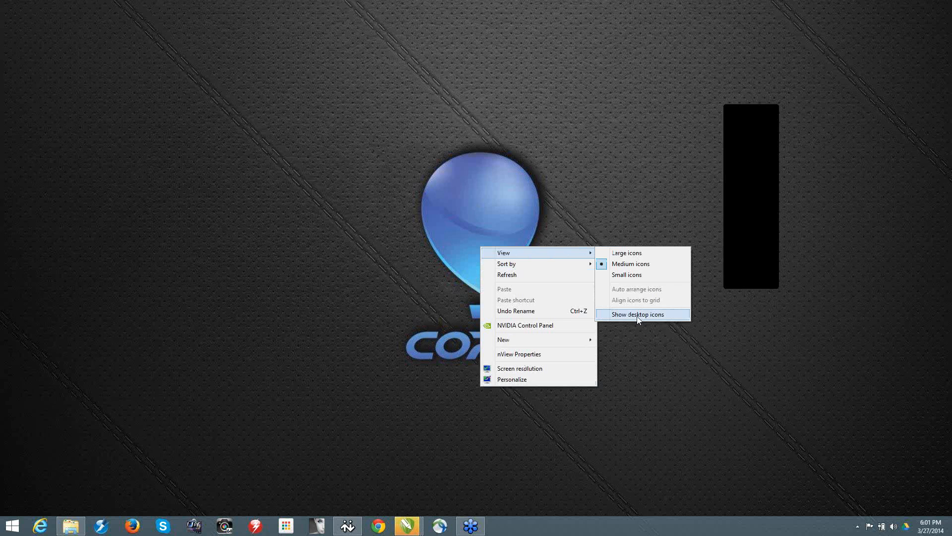
pyautogui.click(617, 313)
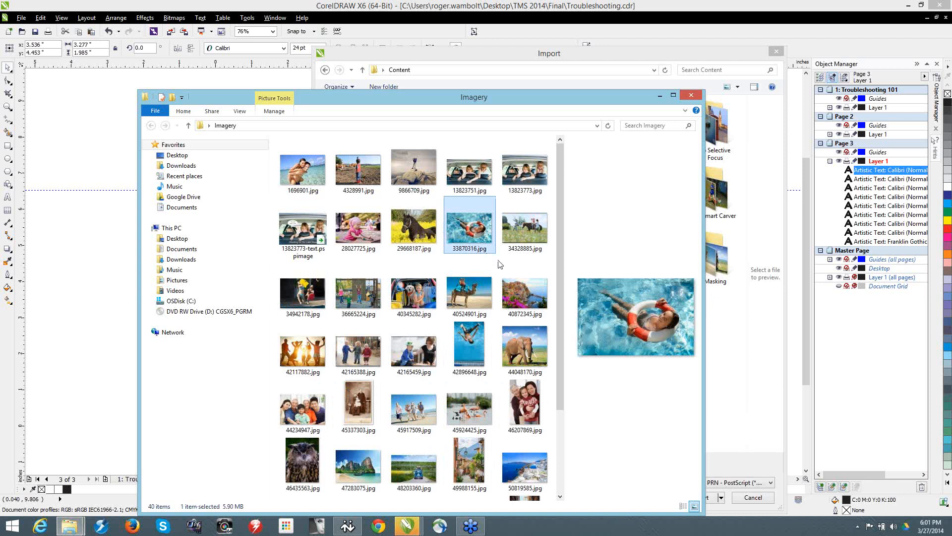
pyautogui.hotkey('ctrl', 'a')
pyautogui.moveTo(422, 228); pyautogui.dragTo(240, 313)
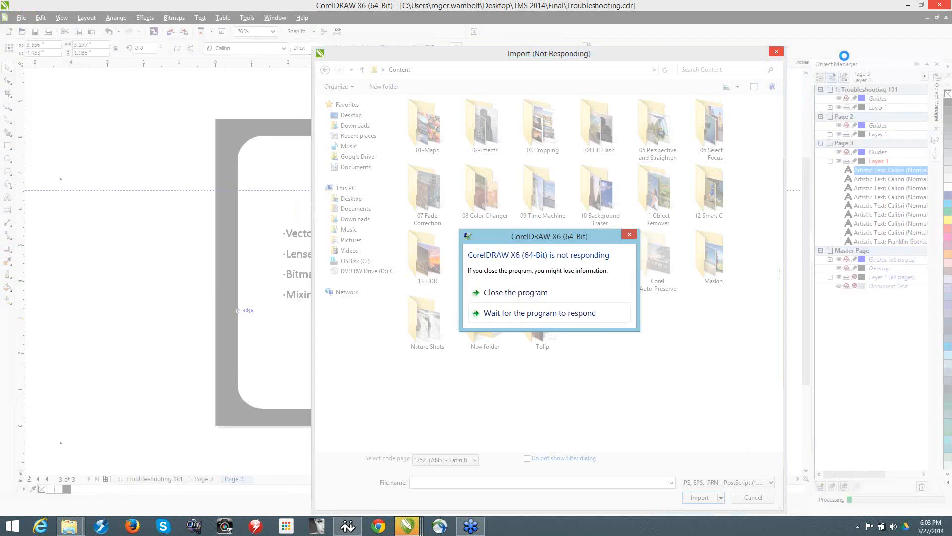
# Step: Force the unresponsive program to close and create a new blank Letter document in CMYK at 300 dpi
pyautogui.click(542, 296)
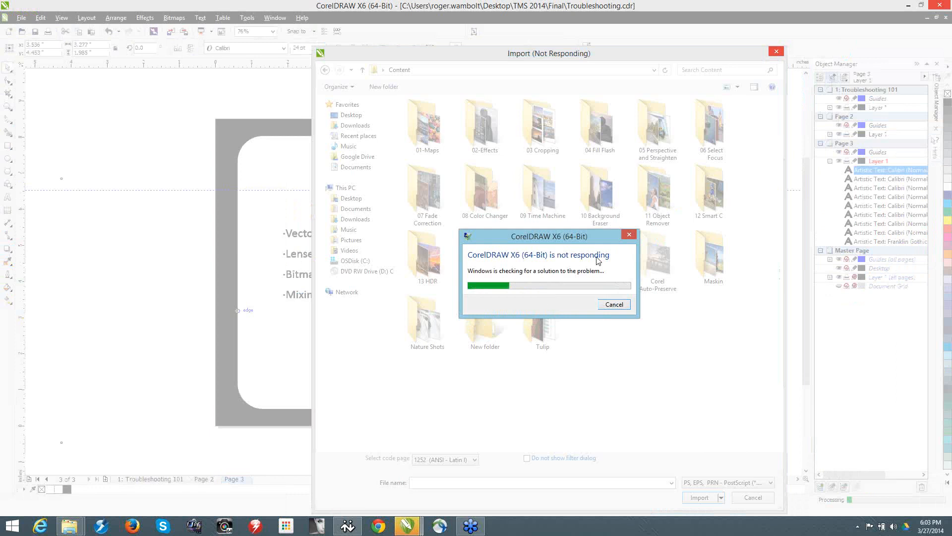
pyautogui.click(630, 236)
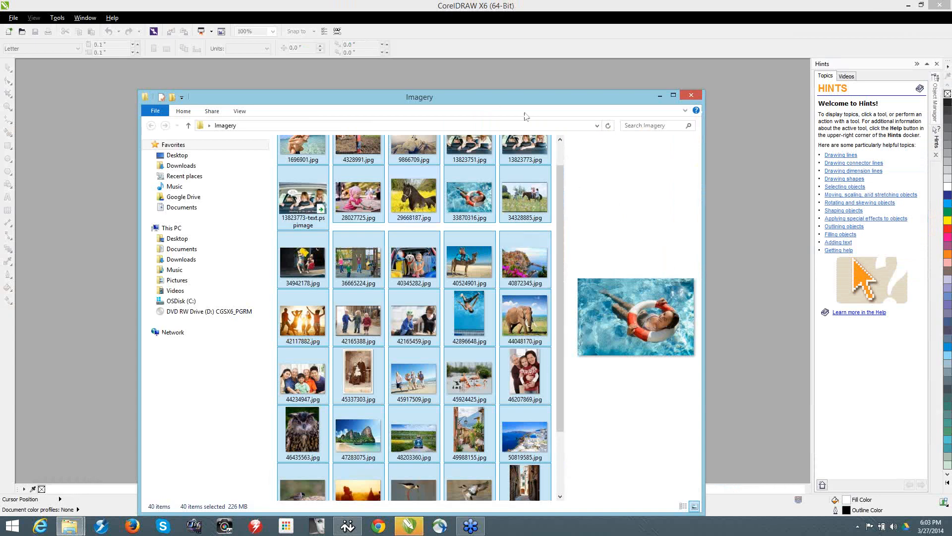
pyautogui.moveTo(490, 100); pyautogui.dragTo(755, 67)
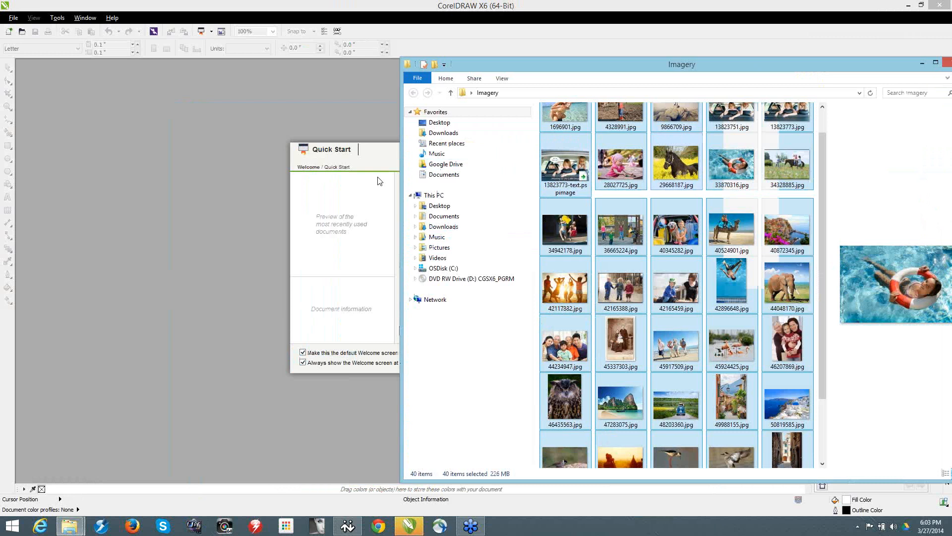
pyautogui.click(378, 178)
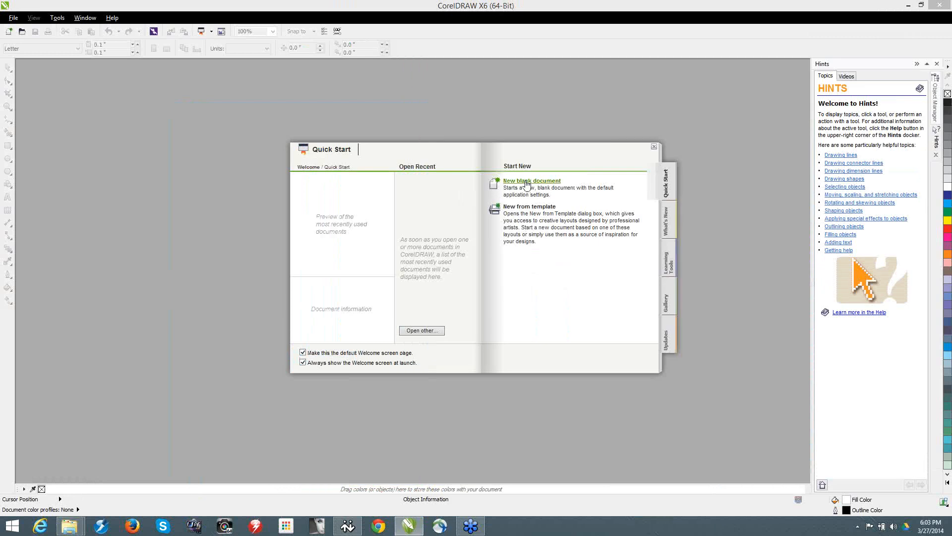
pyautogui.click(526, 182)
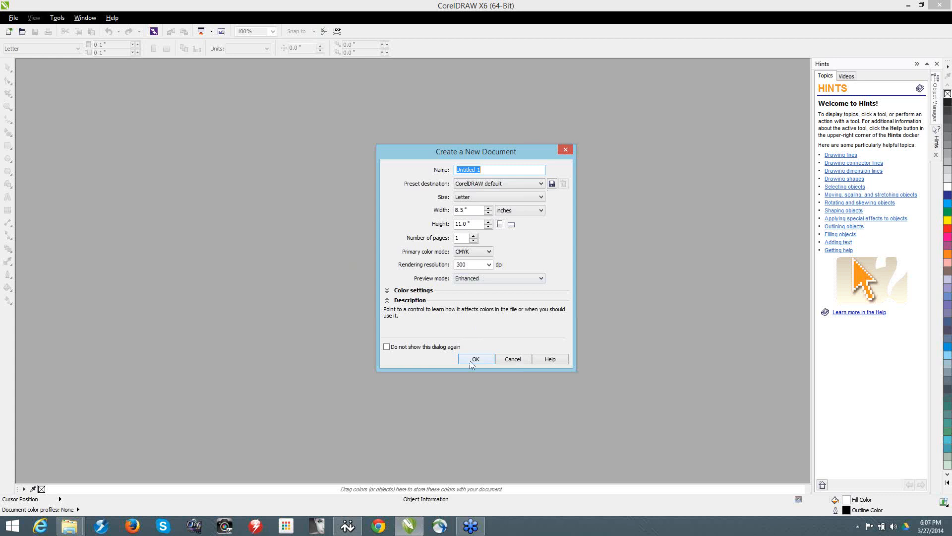
pyautogui.click(474, 360)
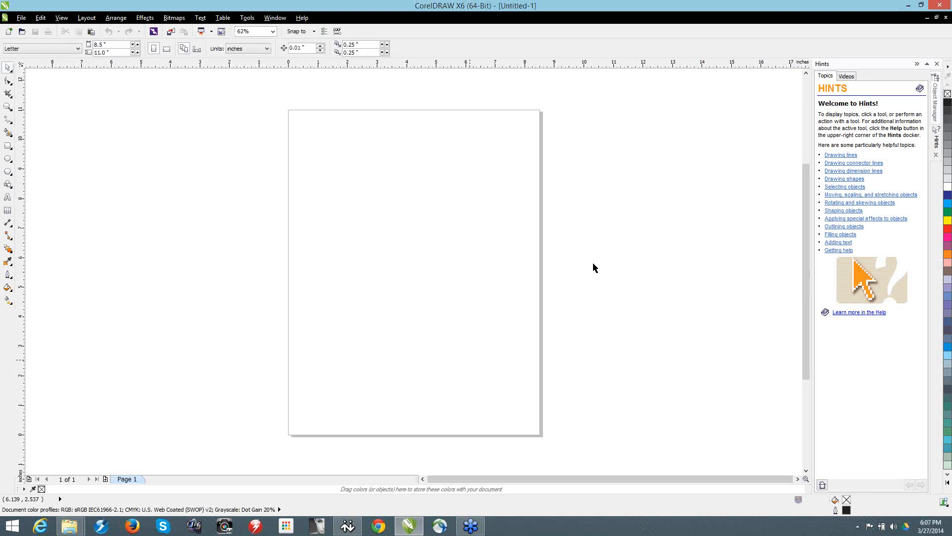
# Step: Draw a rectangle about 3.7 by 2.2 inches in the page's upper left area and open the Publish to PDF settings
pyautogui.click(8, 146)
pyautogui.moveTo(417, 219); pyautogui.dragTo(415, 226)
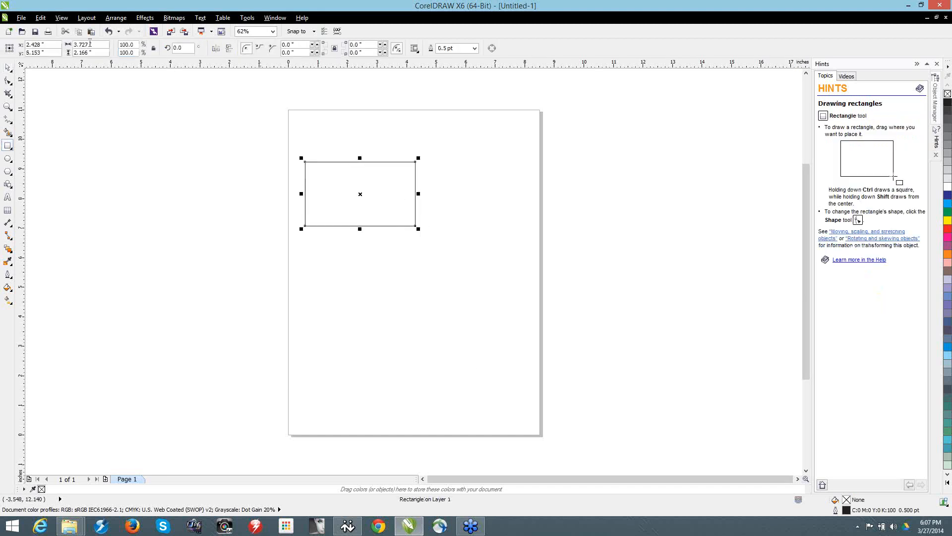
pyautogui.click(21, 18)
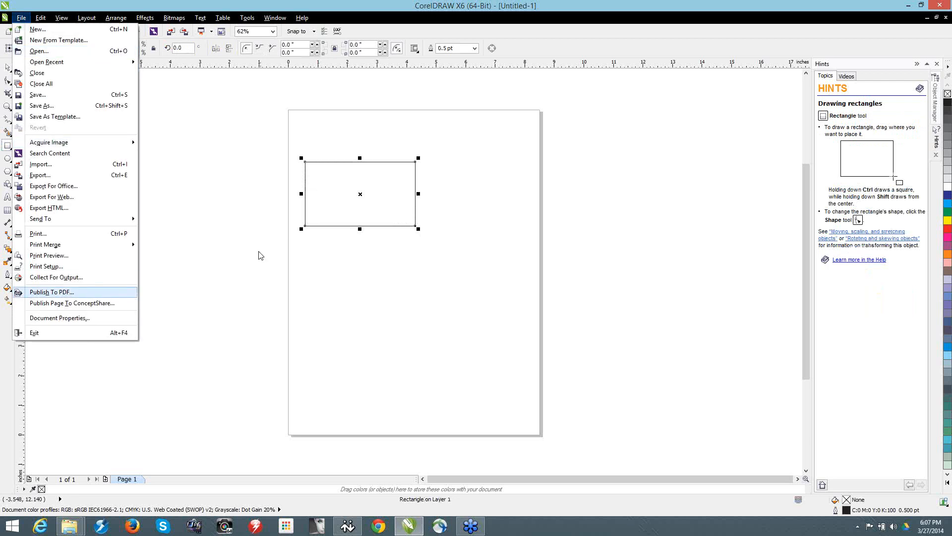
pyautogui.press('Return')
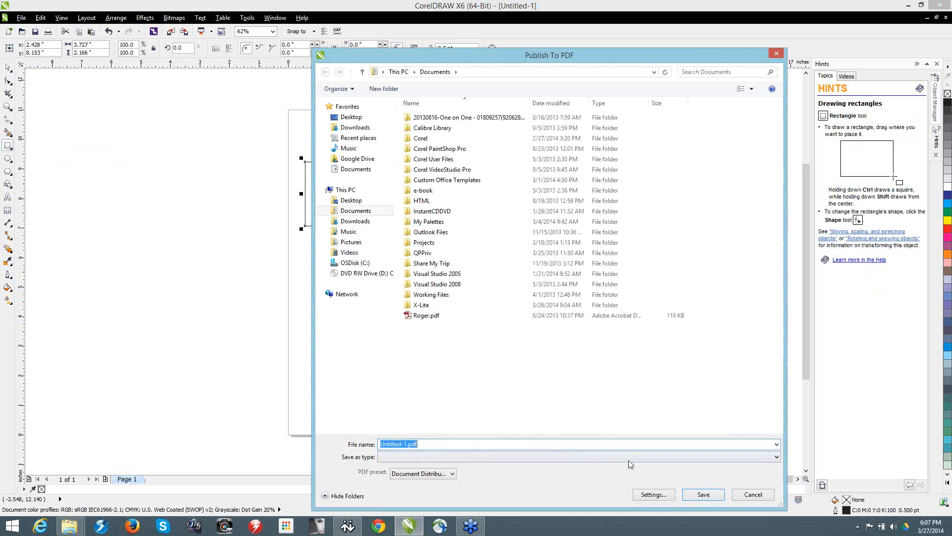
pyautogui.click(644, 496)
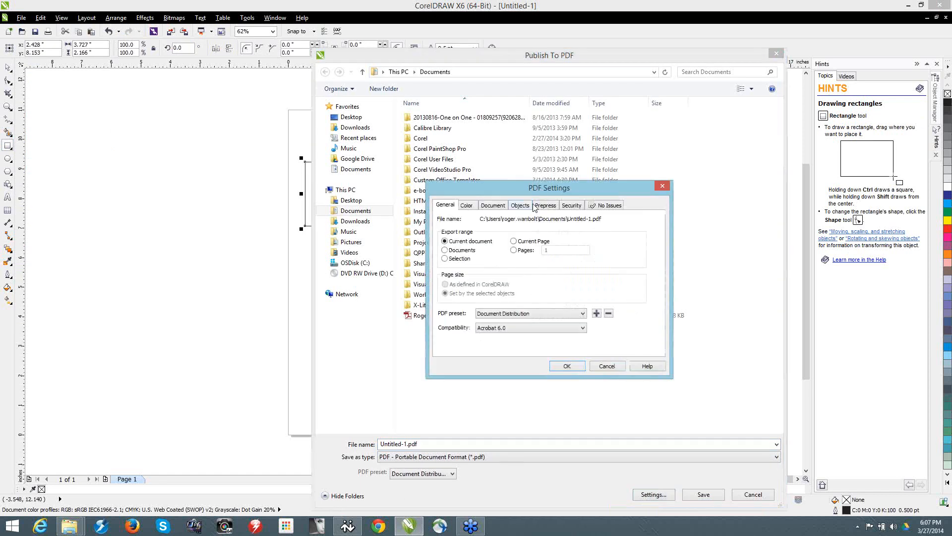
pyautogui.moveTo(534, 182); pyautogui.dragTo(392, 109)
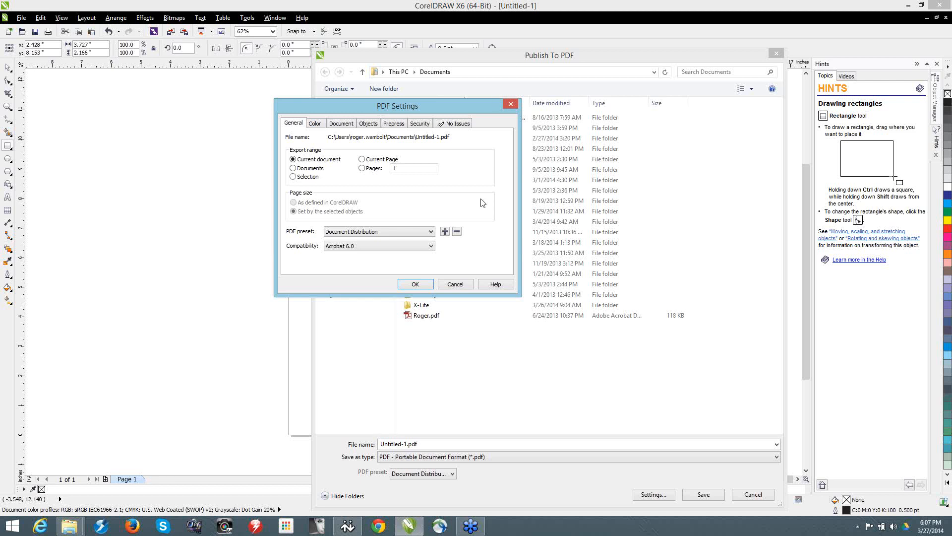
# Step: Examine the PDF presets, the output color options, and the document, object compression, prepress and security settings
pyautogui.click(431, 231)
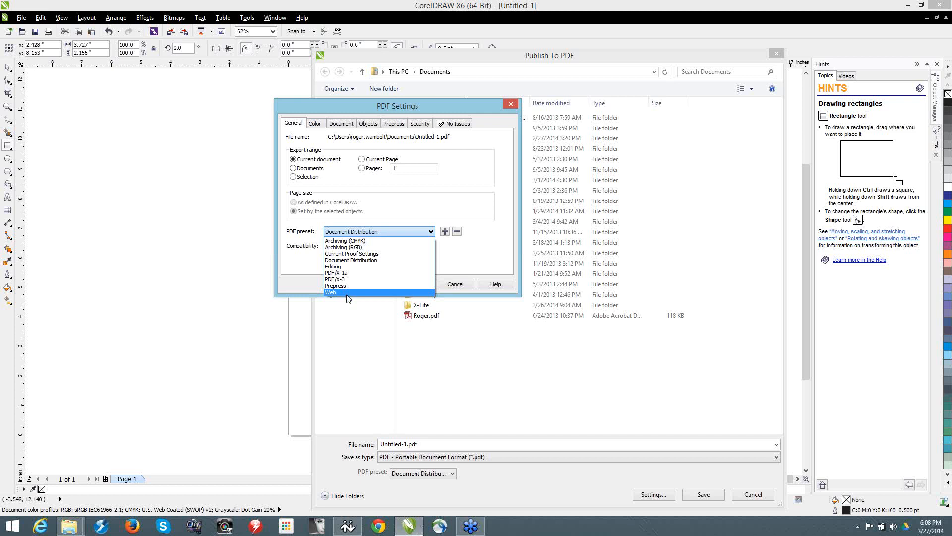
pyautogui.click(454, 178)
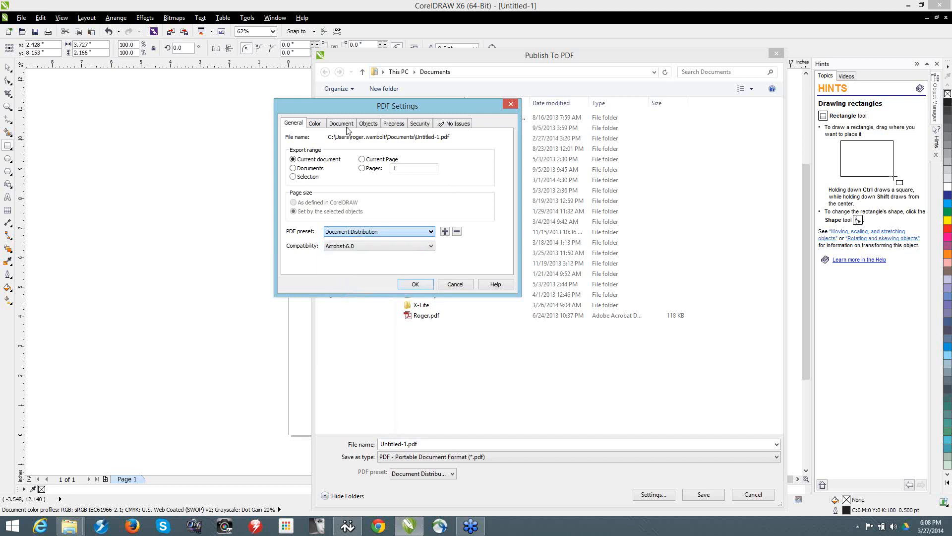
pyautogui.click(317, 124)
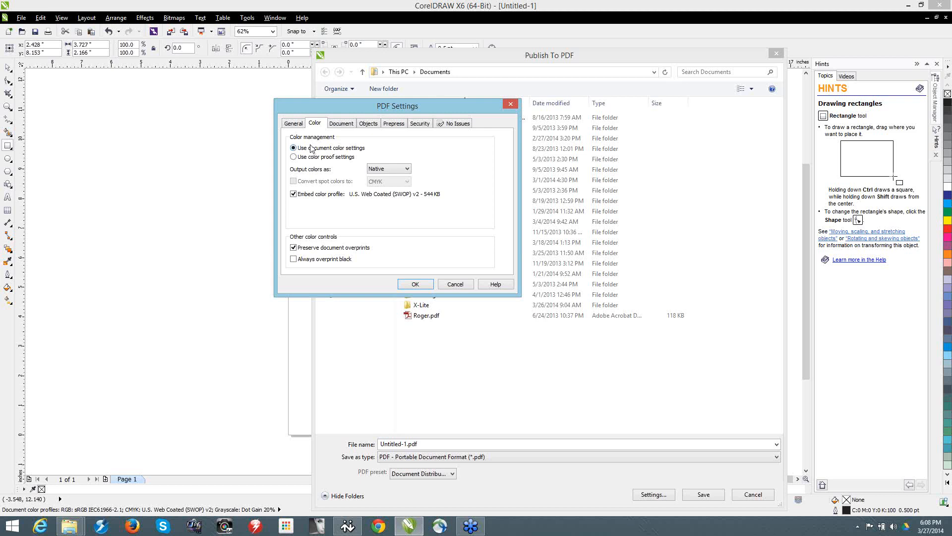
pyautogui.click(393, 171)
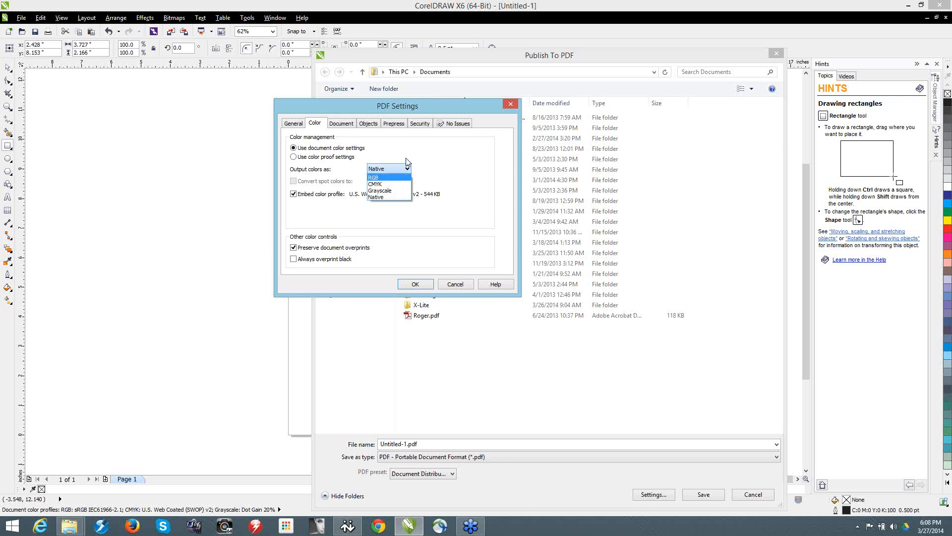
pyautogui.click(337, 119)
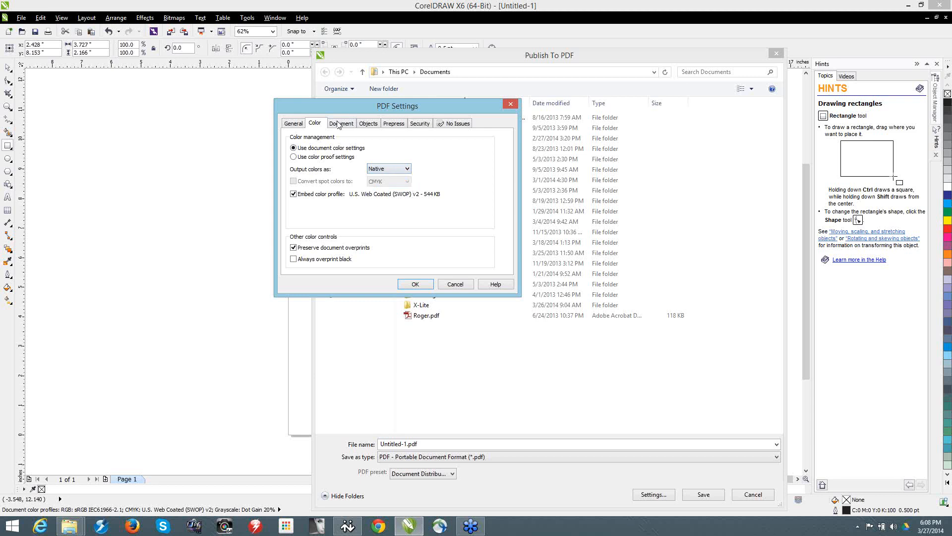
pyautogui.click(337, 124)
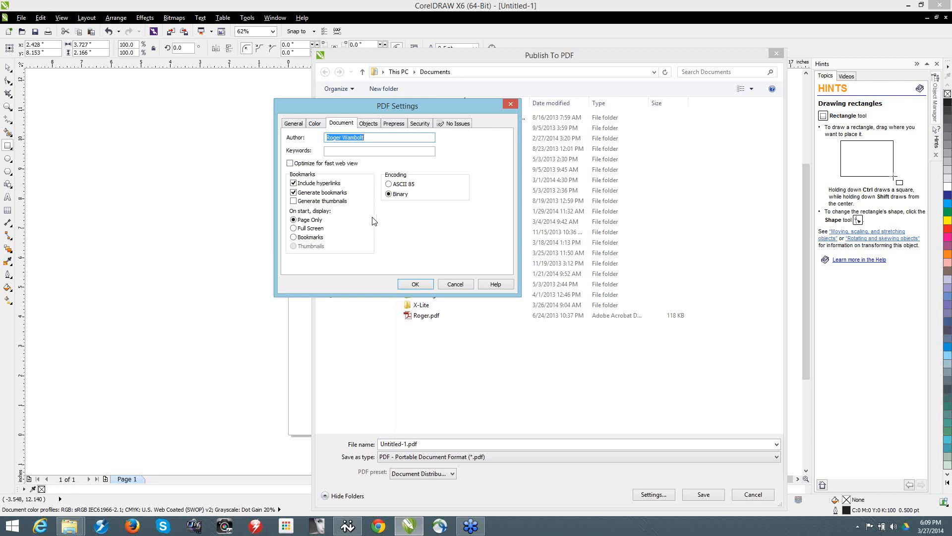
pyautogui.click(369, 124)
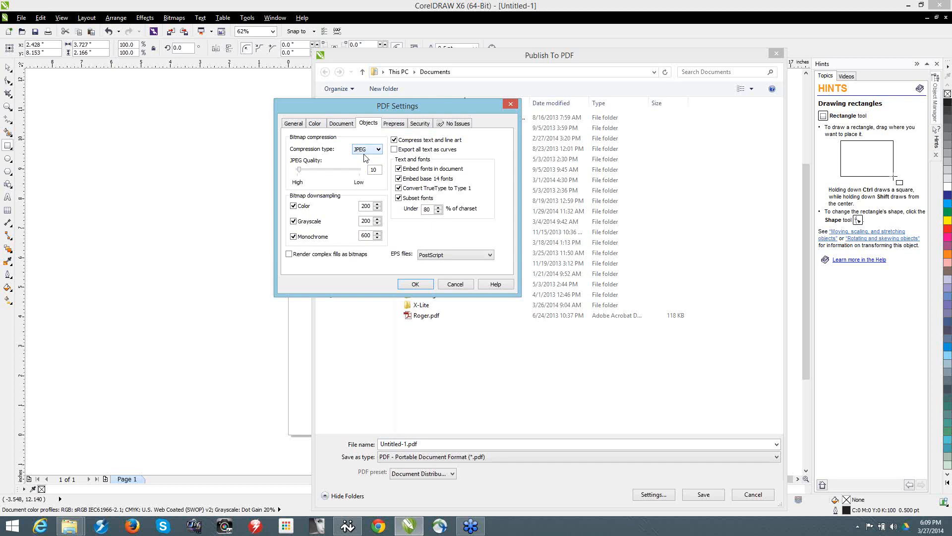
pyautogui.moveTo(300, 174); pyautogui.dragTo(278, 174)
pyautogui.click(393, 125)
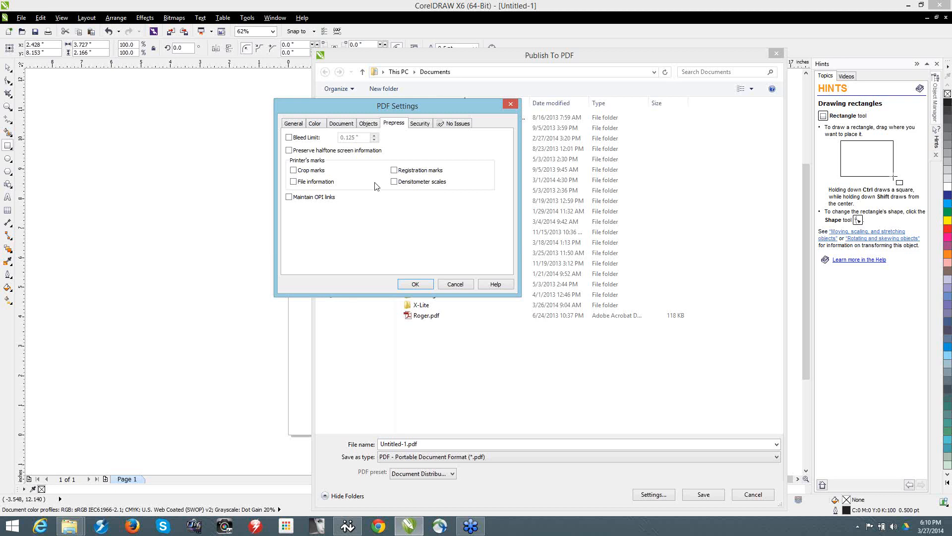
pyautogui.click(417, 124)
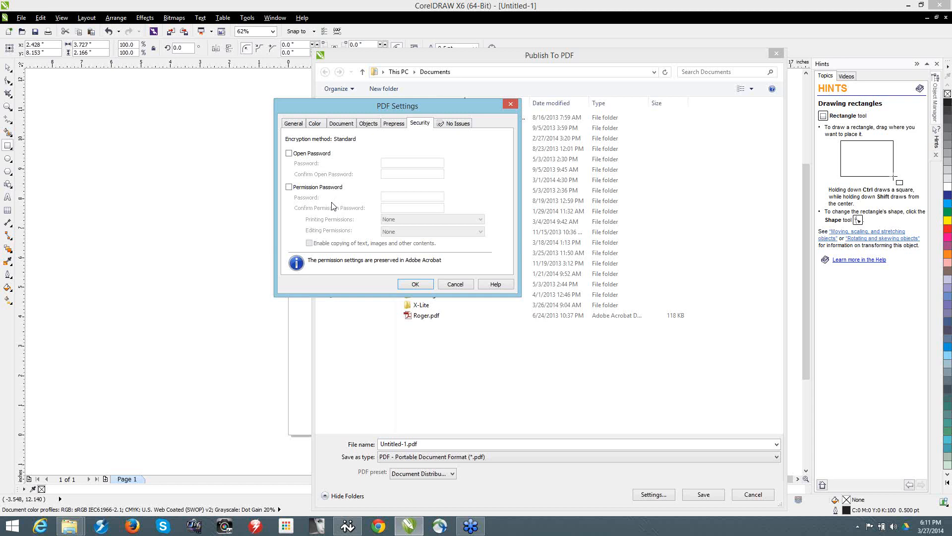
# Step: Review the preflight checks for printing, try excluding the overprints check, and leave the PDF settings without saving changes
pyautogui.click(457, 127)
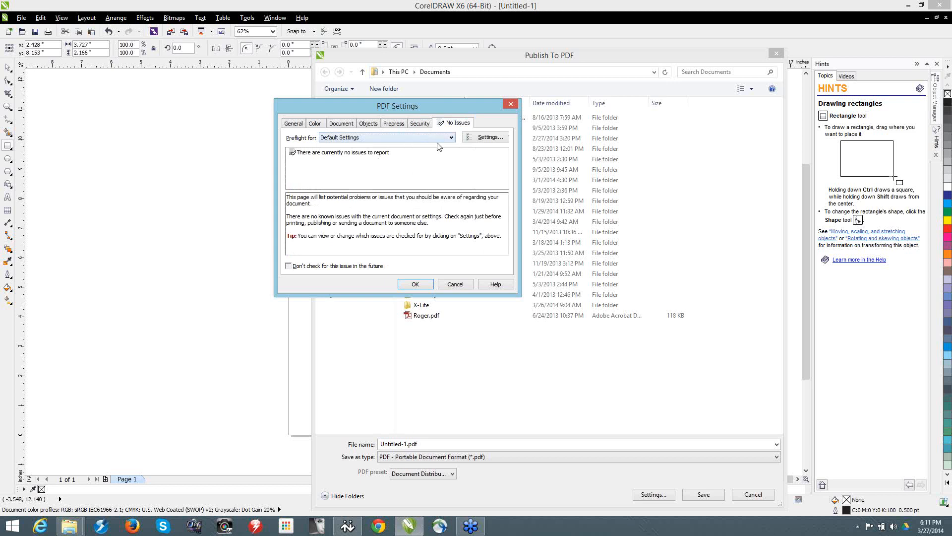
pyautogui.click(485, 136)
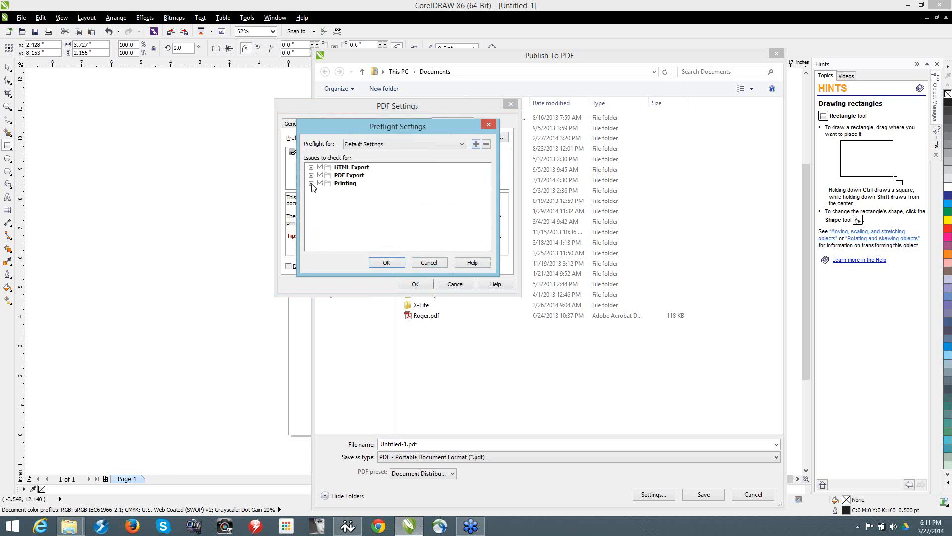
pyautogui.click(312, 187)
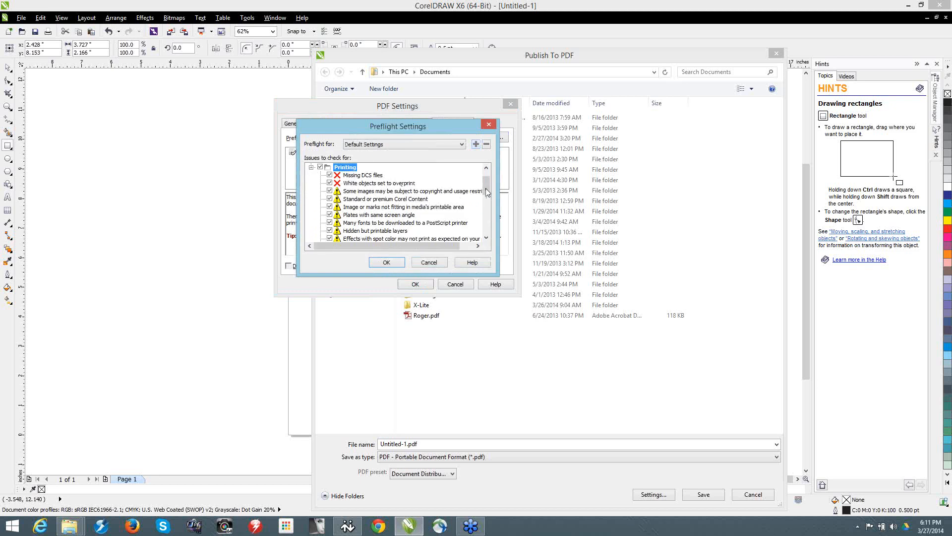
pyautogui.moveTo(486, 191); pyautogui.dragTo(490, 205)
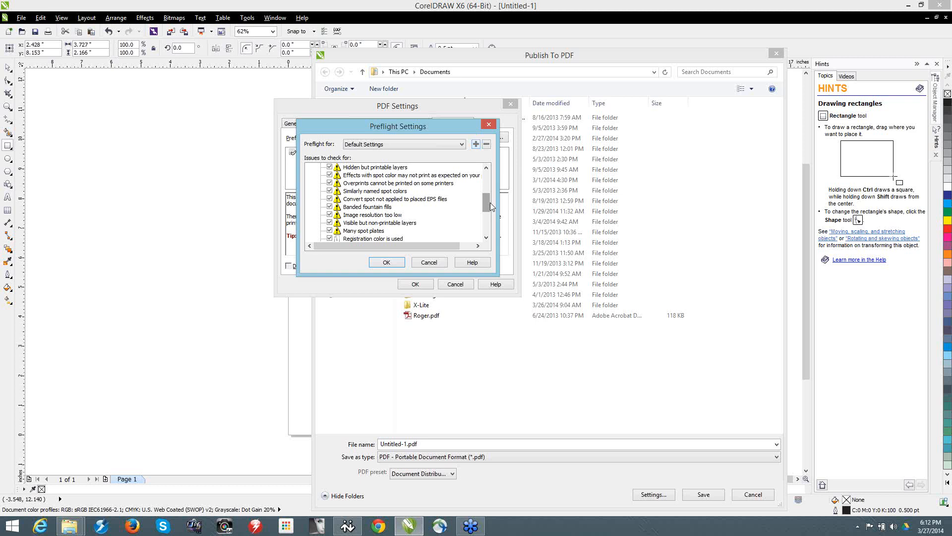
pyautogui.click(330, 183)
pyautogui.click(430, 263)
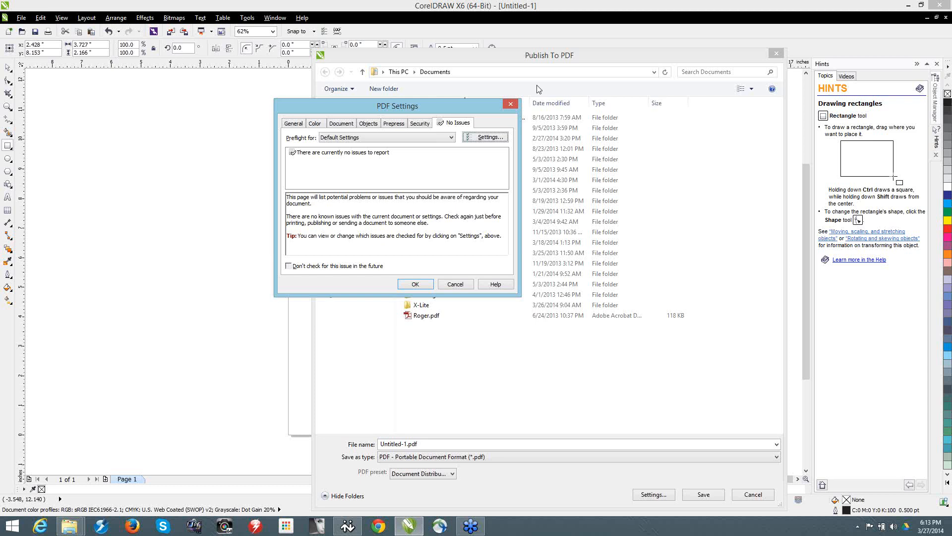
pyautogui.click(510, 104)
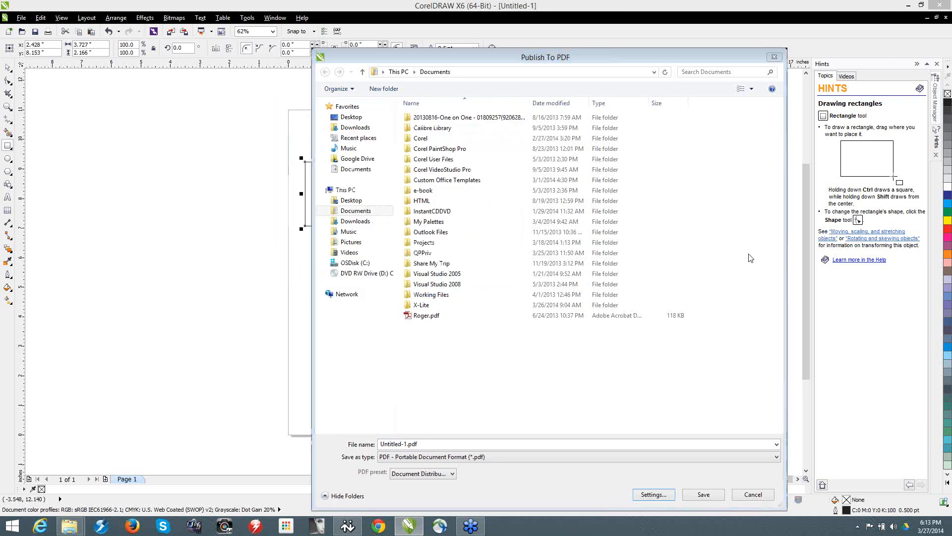